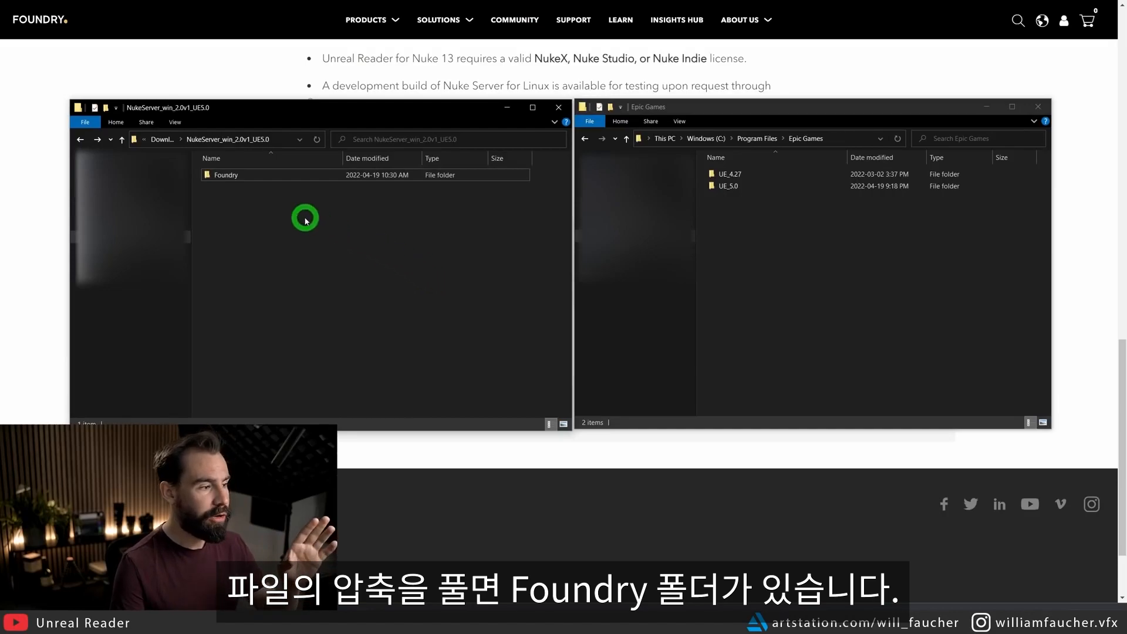
Copy the Foundry folder from NukeServer_win_2.0v1_UE5.0 into Epic Games/UE_5.0/Engine/Plugins.
left_click(244, 176)
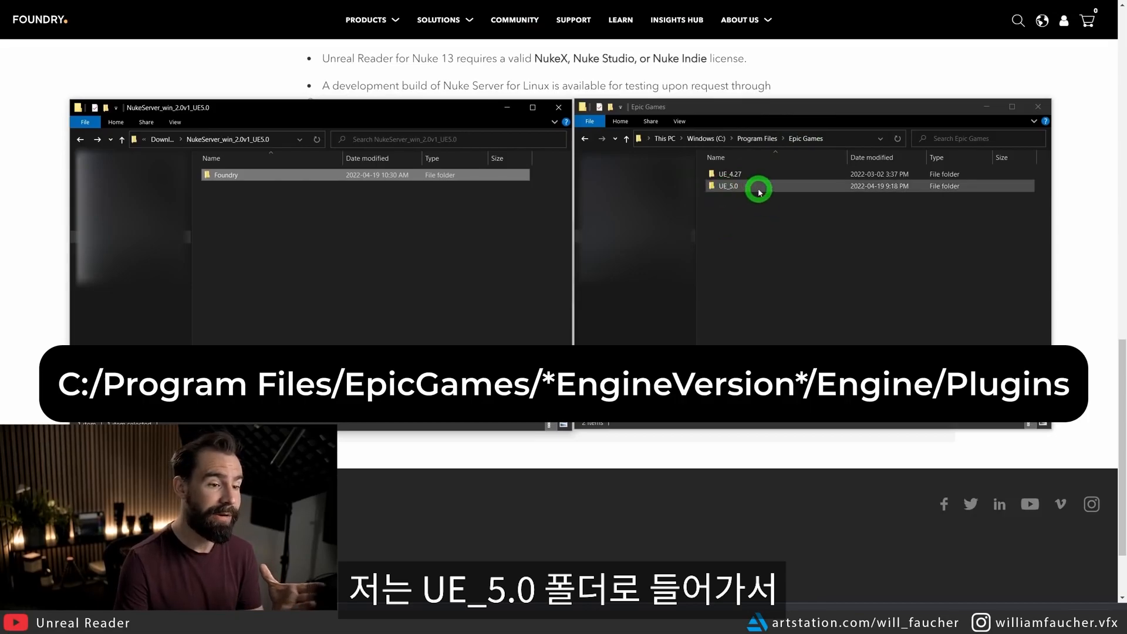
double_click(722, 194)
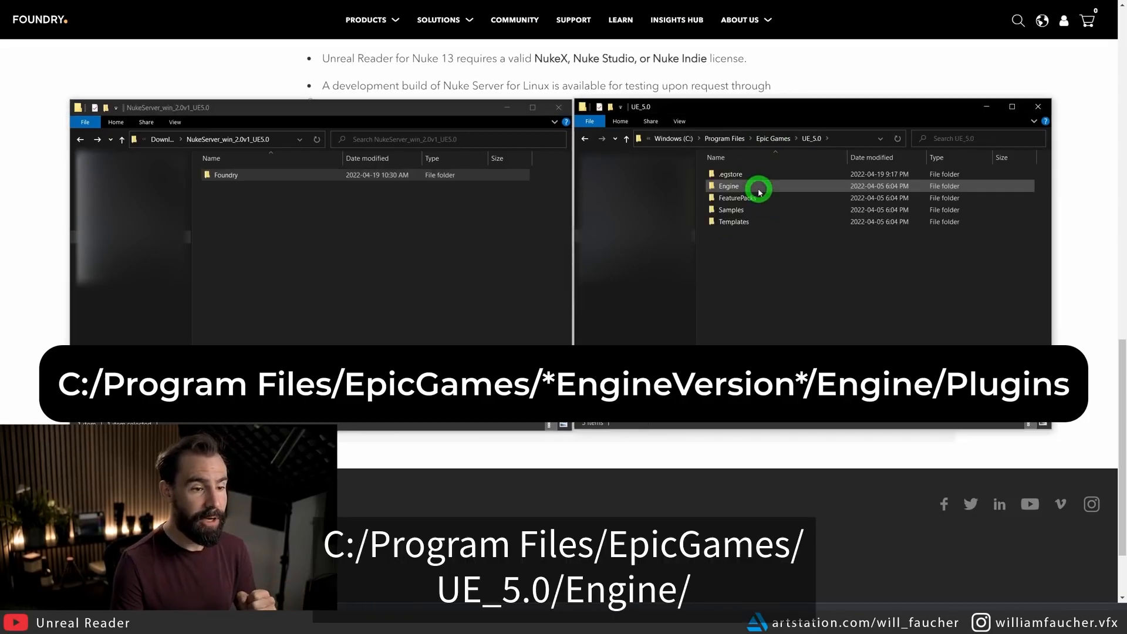
double_click(759, 191)
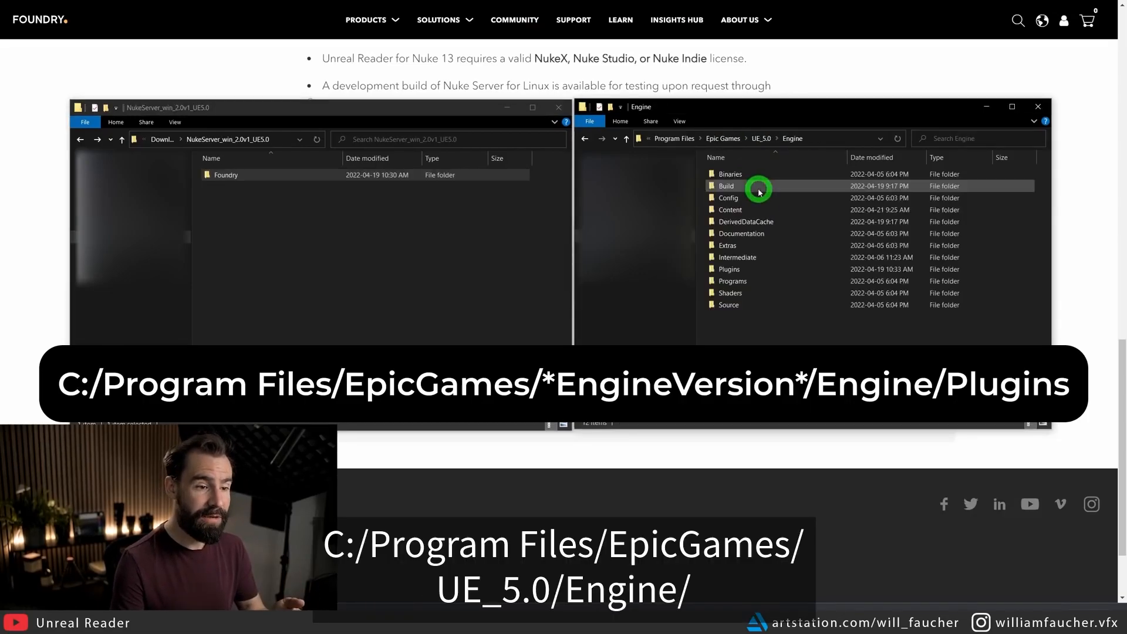
double_click(756, 272)
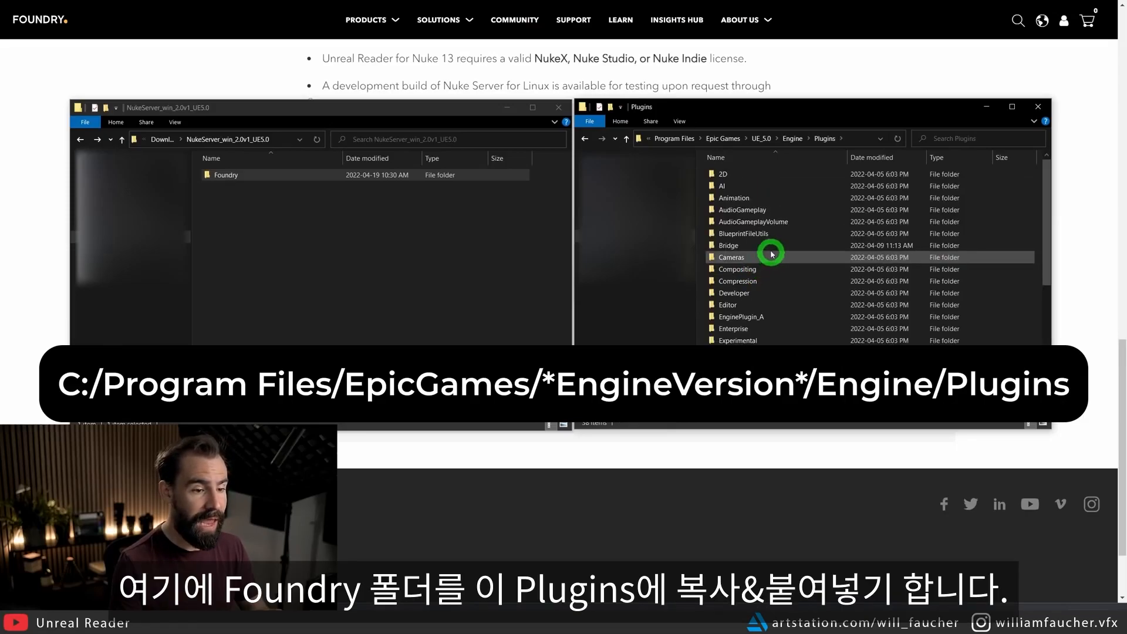
left_click(232, 176)
left_click_drag(233, 179, 747, 370)
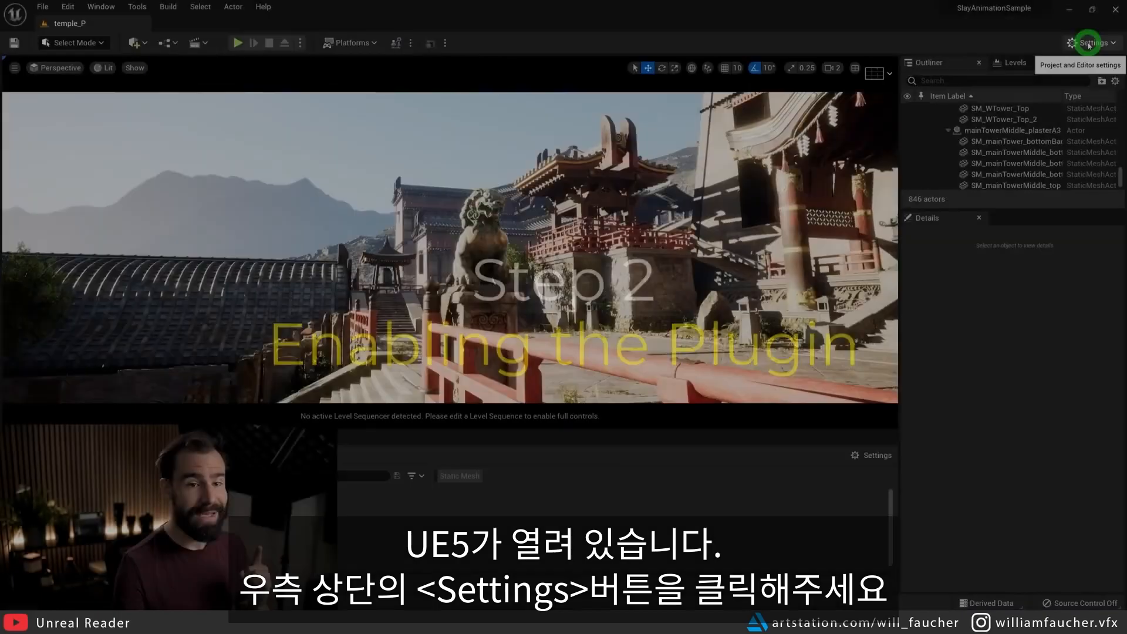
Switch to Unreal Engine and open the project's plugin manager.
left_click(1088, 43)
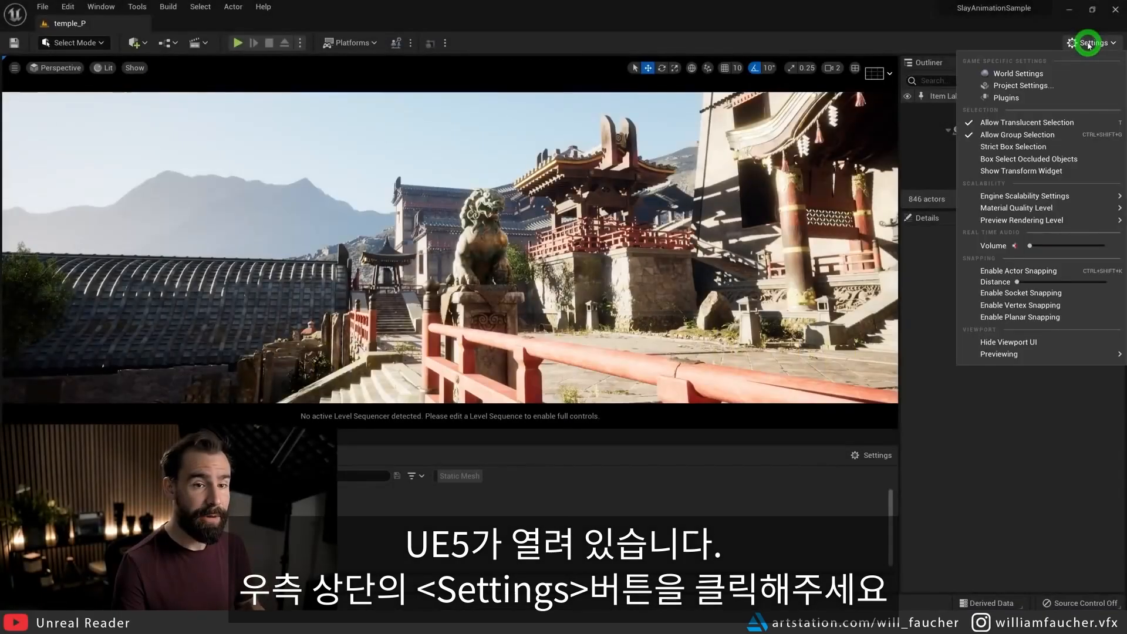
left_click(1026, 98)
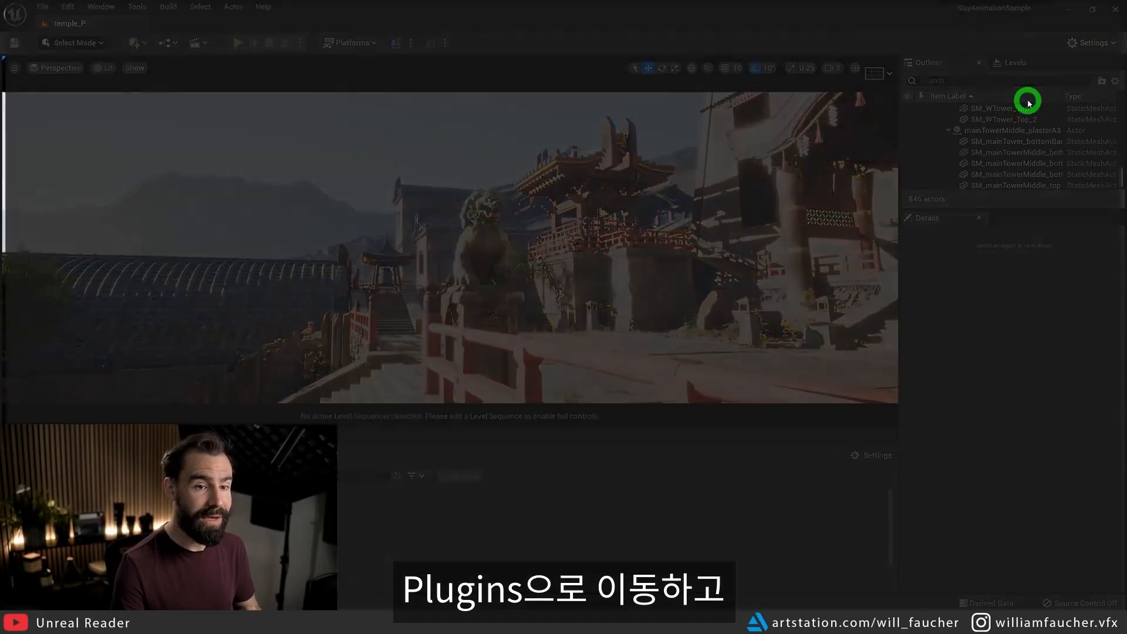
left_click(113, 42)
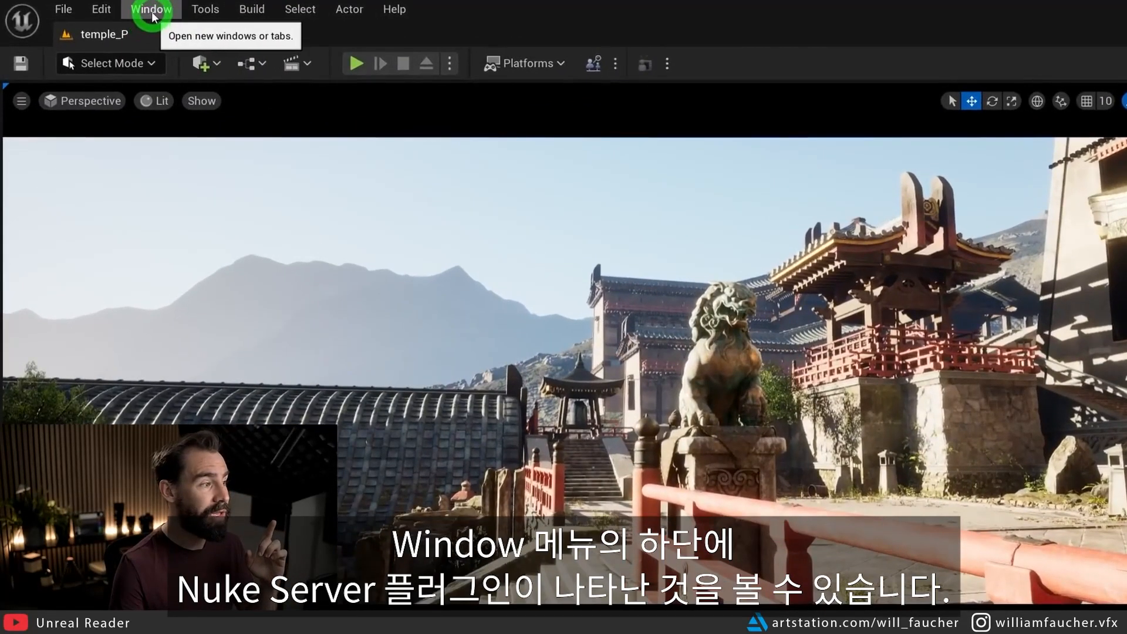
Open the Nuke Server panel and start the server.
left_click(101, 8)
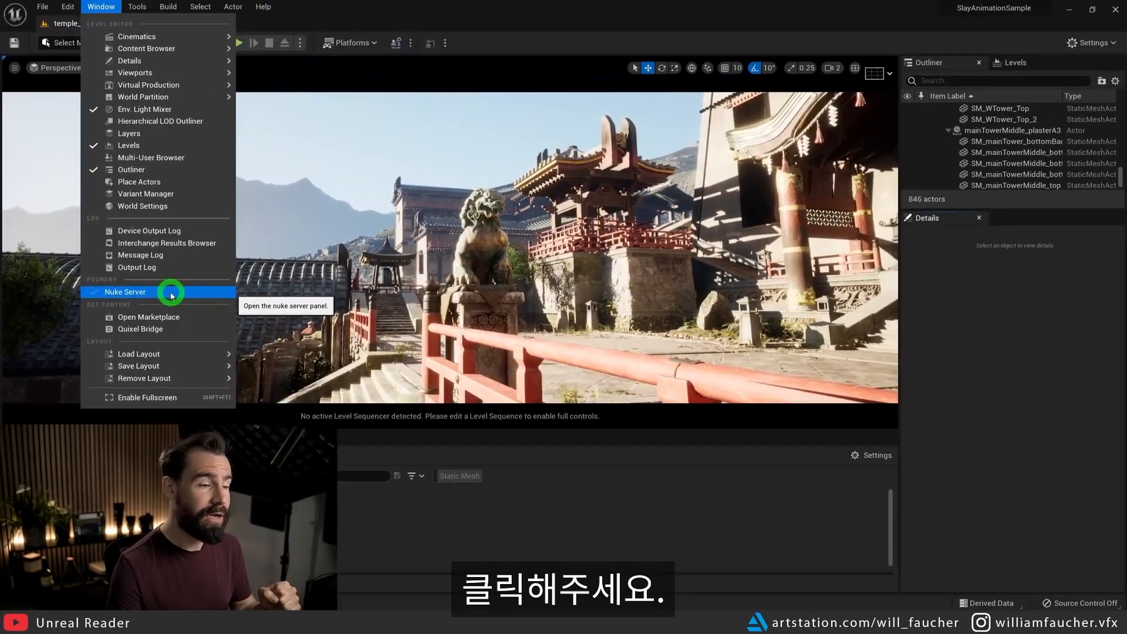
left_click(255, 259)
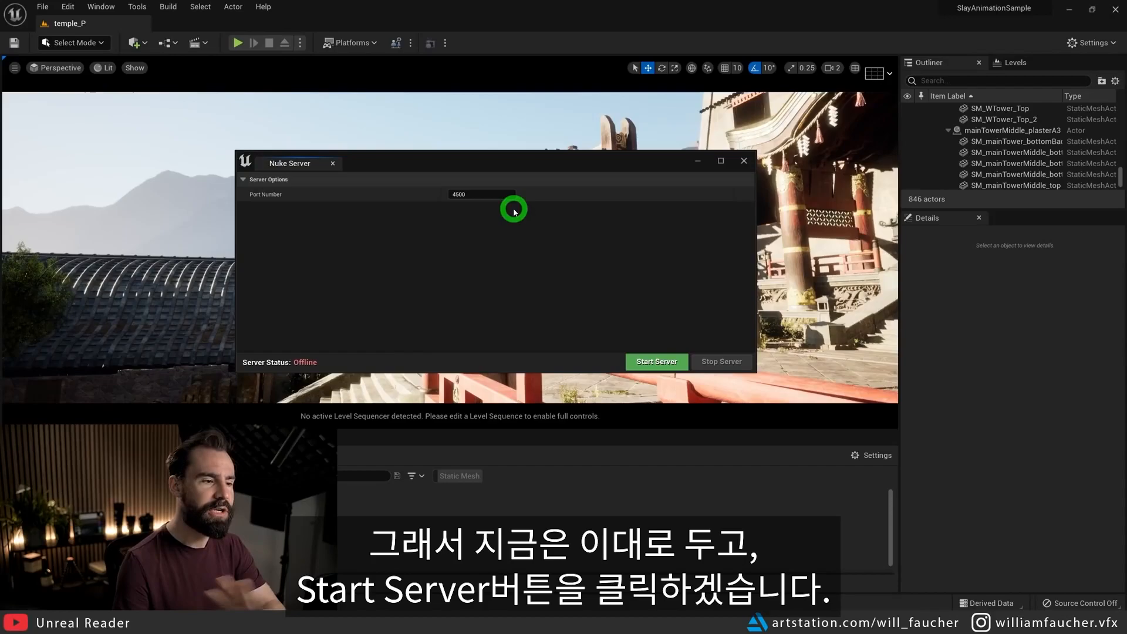
left_click(658, 362)
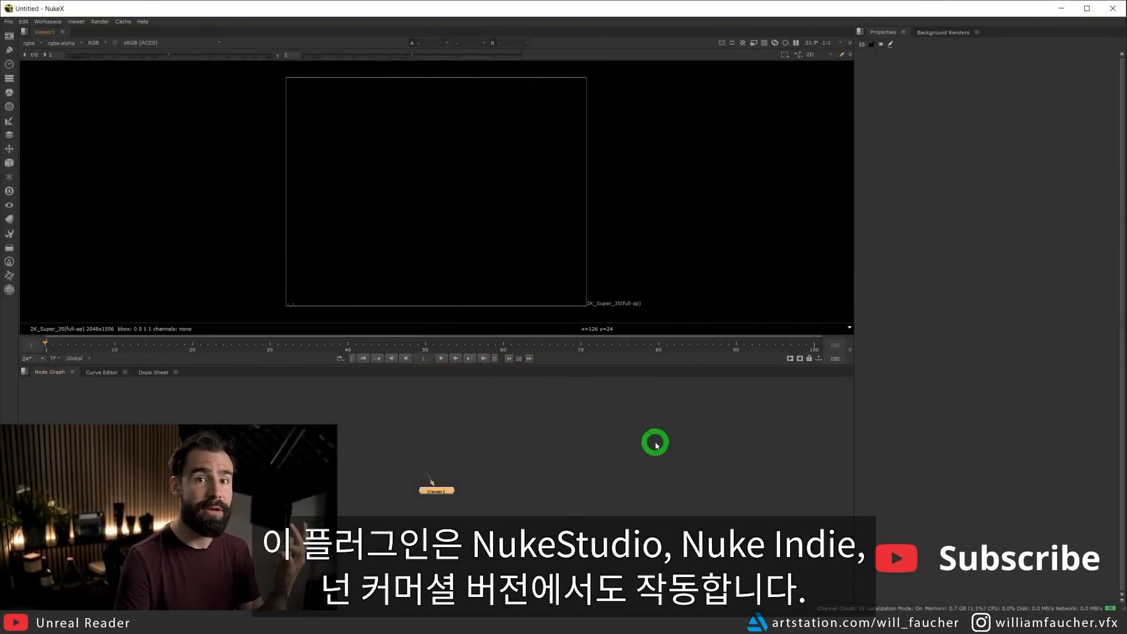
Switch to NukeX, add an UnrealReader node to the node graph and position it above Viewer1.
left_click(622, 434)
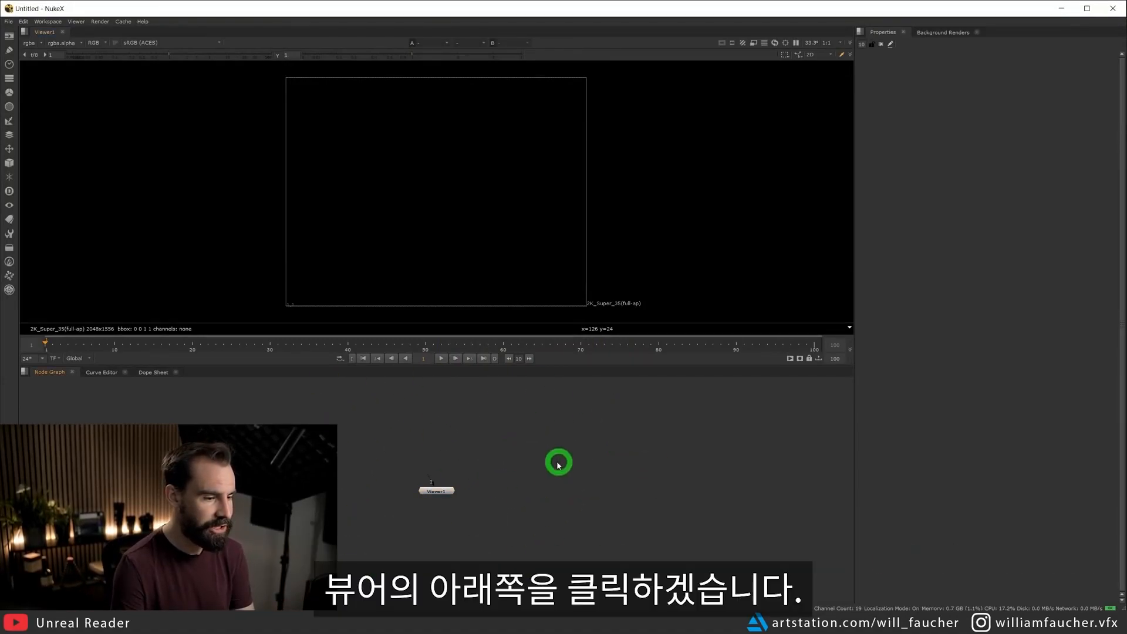
key("Tab")
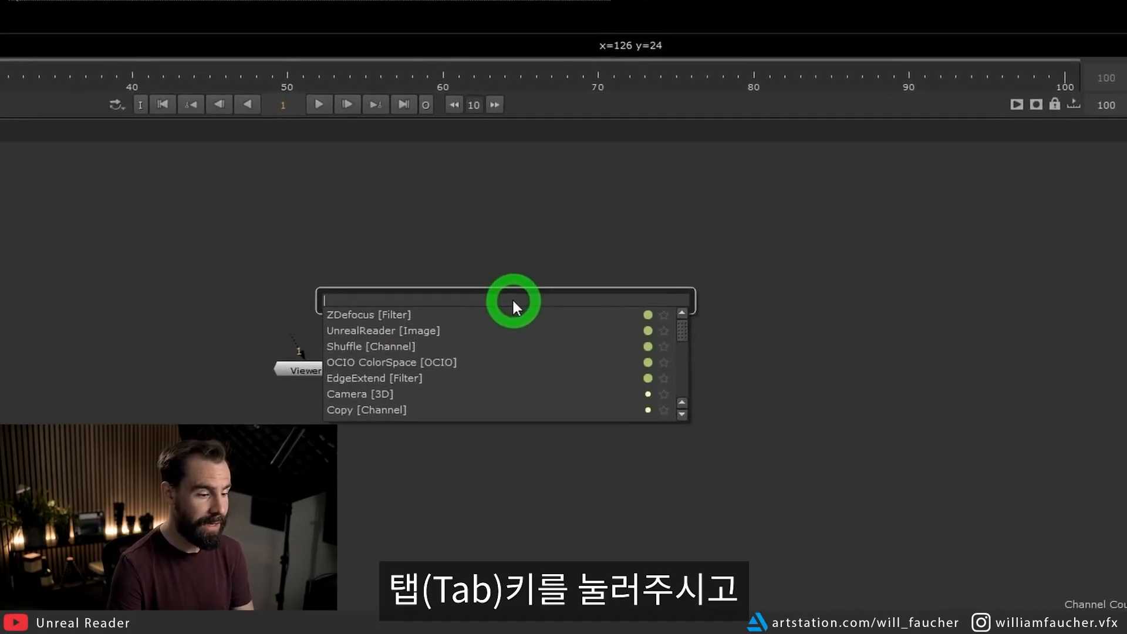
type("unreal")
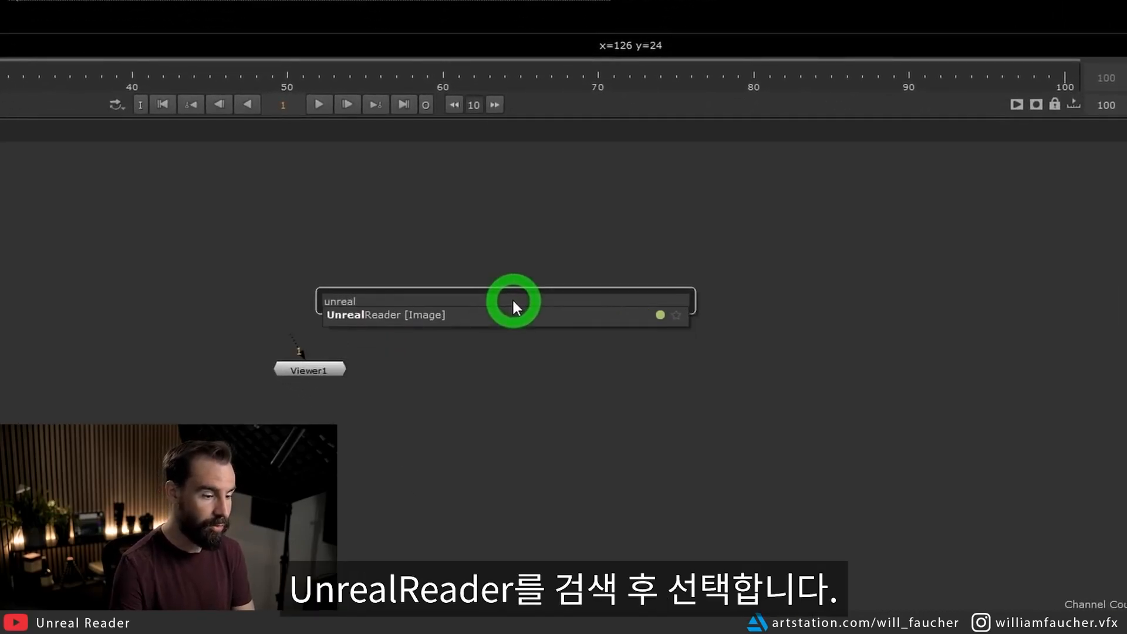
left_click(456, 317)
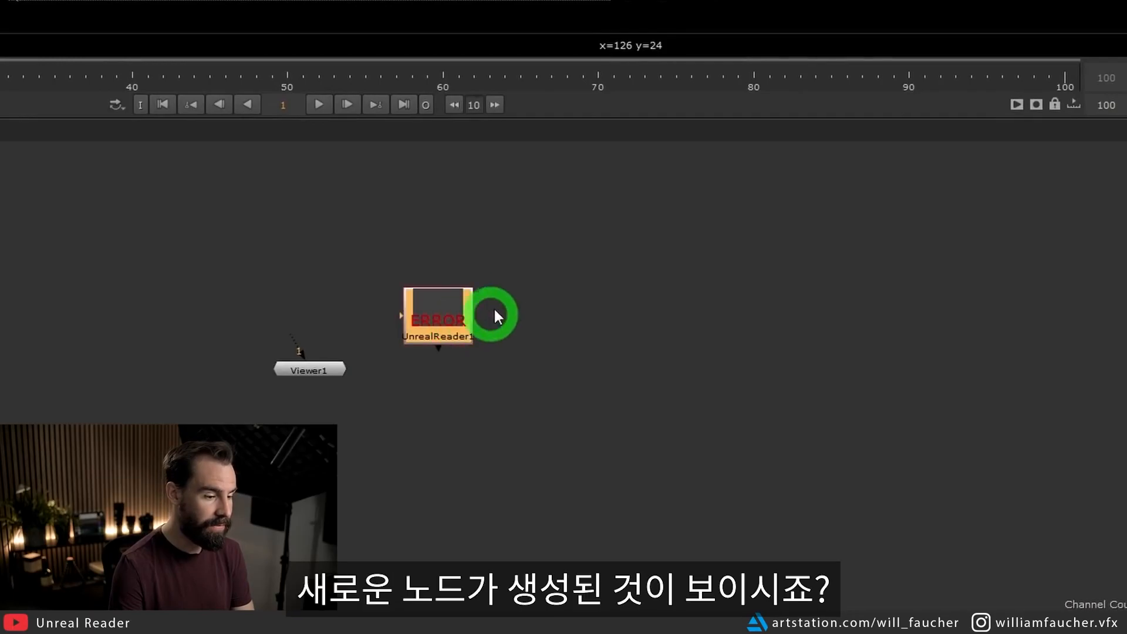
left_click_drag(434, 322, 458, 308)
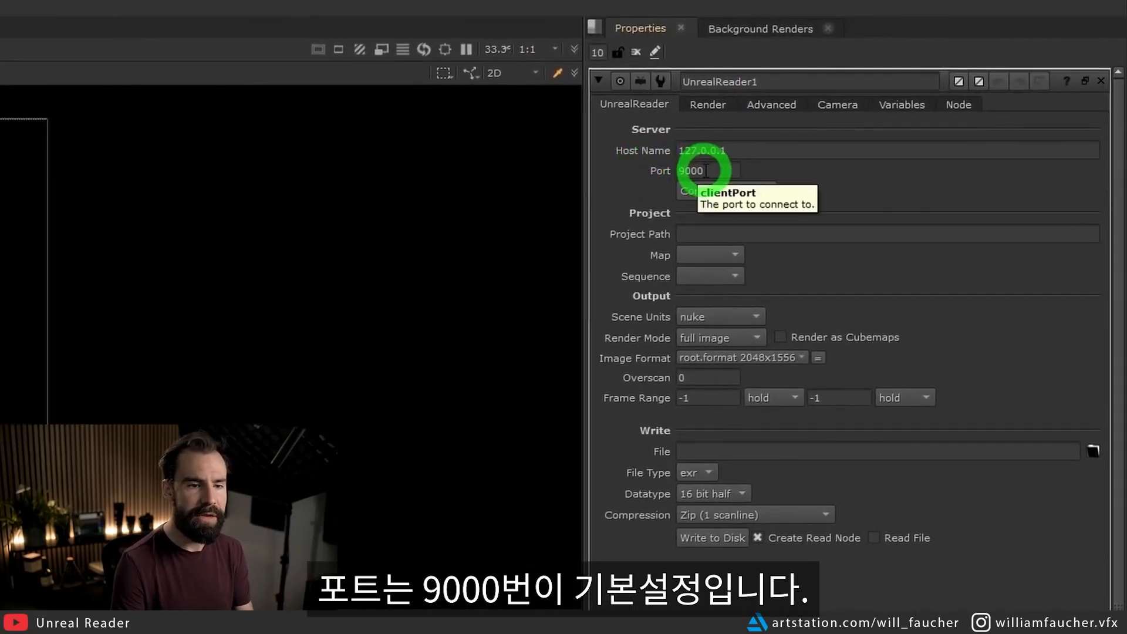
Set the UnrealReader node's port to 4500 and connect it to the server.
double_click(699, 170)
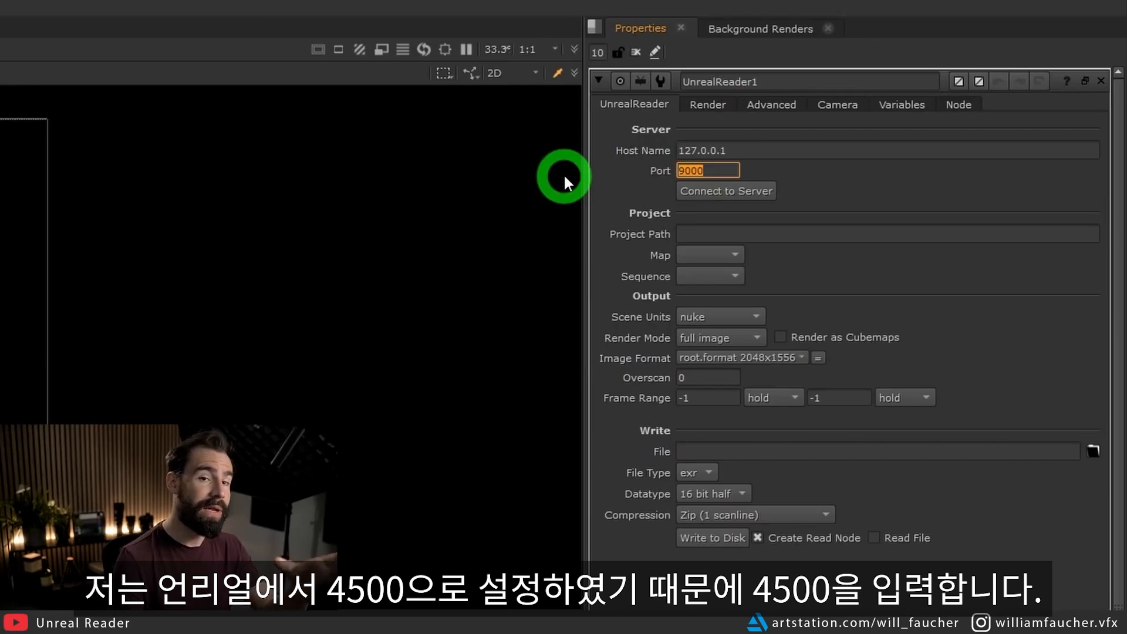
type("4500")
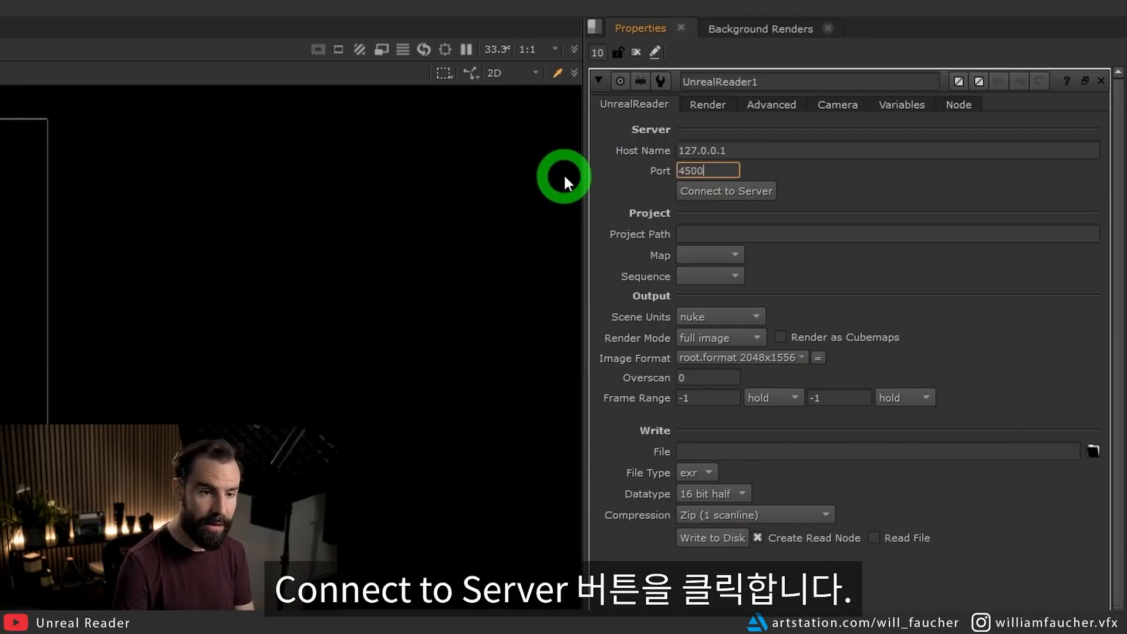
key("Return")
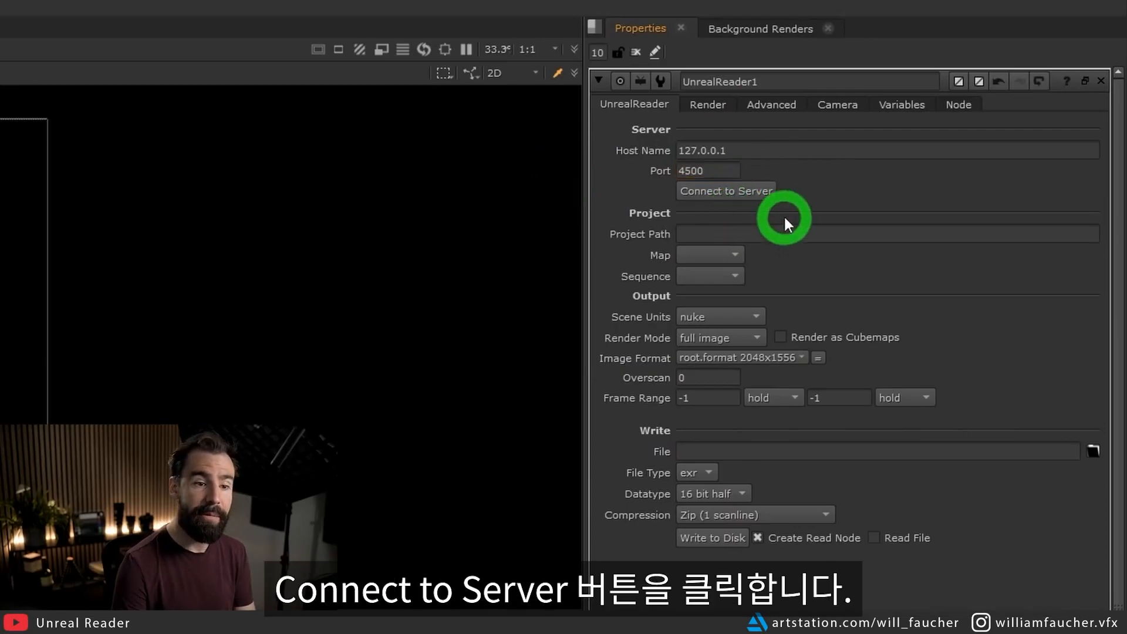
left_click(759, 193)
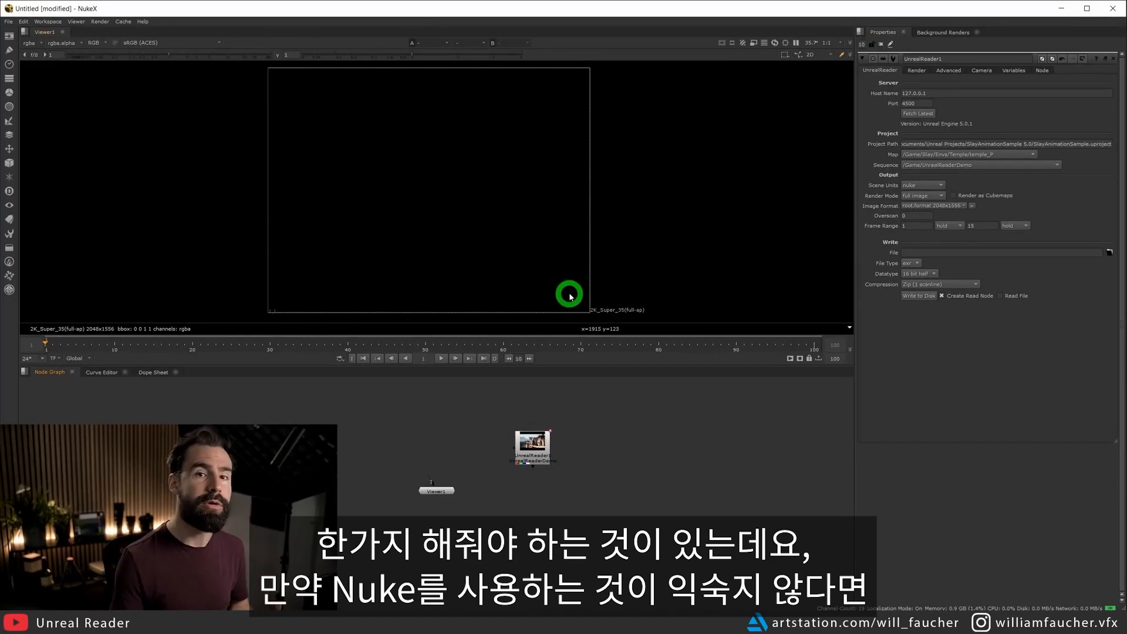
Connect the UnrealReader node to input 1 of Viewer1 and inspect the connection in the node graph.
mouse_move(535, 450)
left_mouse_down()
mouse_move(551, 447)
mouse_move(539, 447)
left_mouse_up()
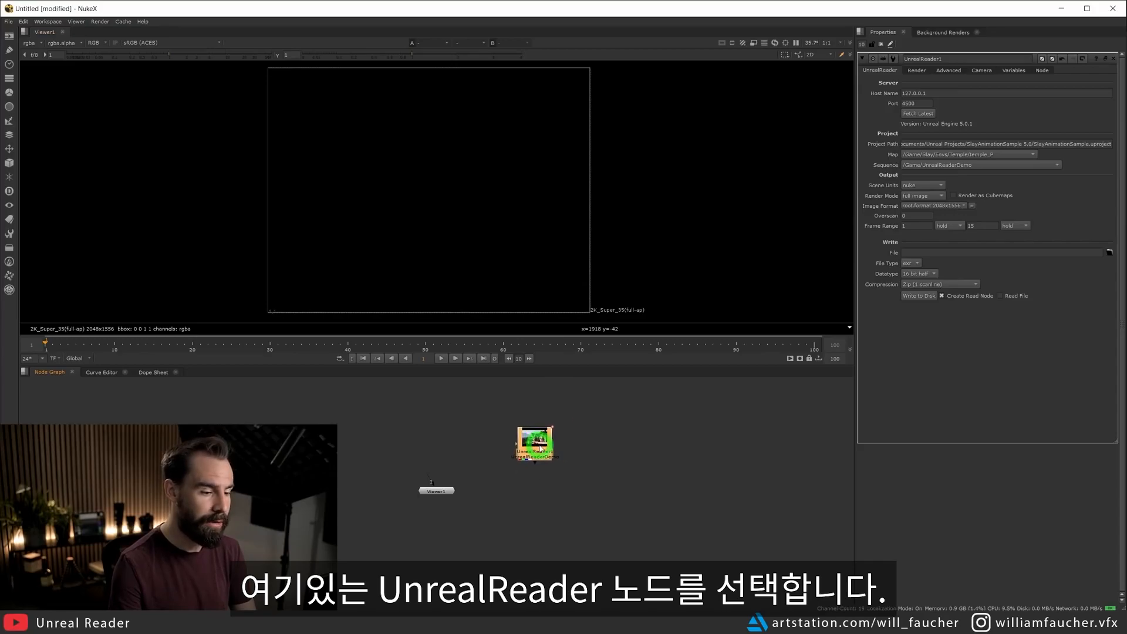
key("1")
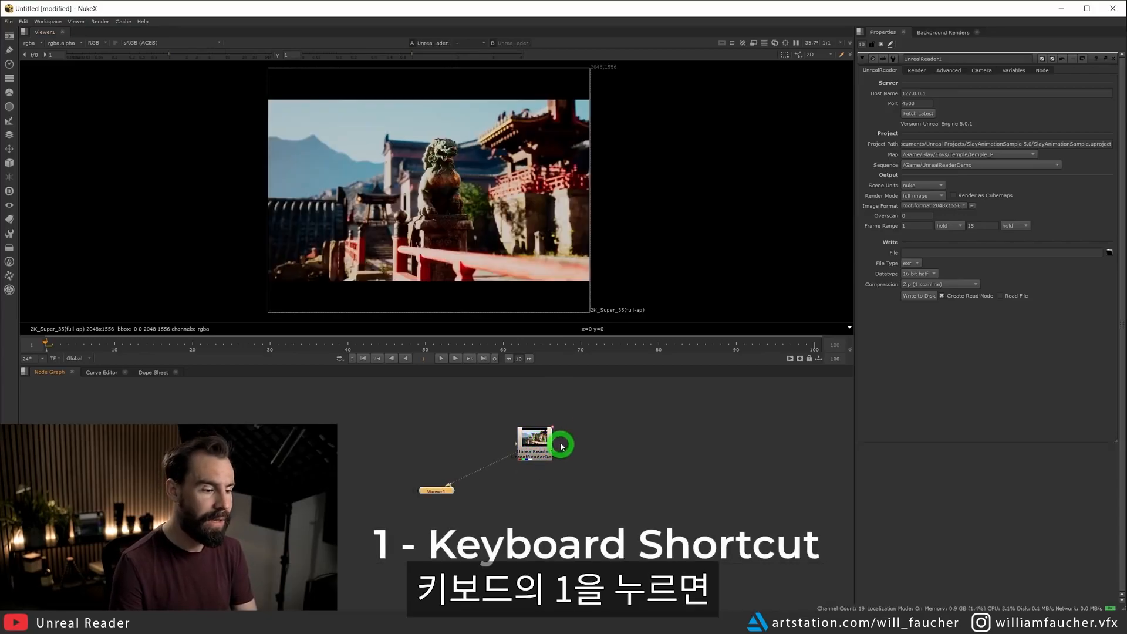
left_click(442, 490)
scroll(459, 499, "up", 5)
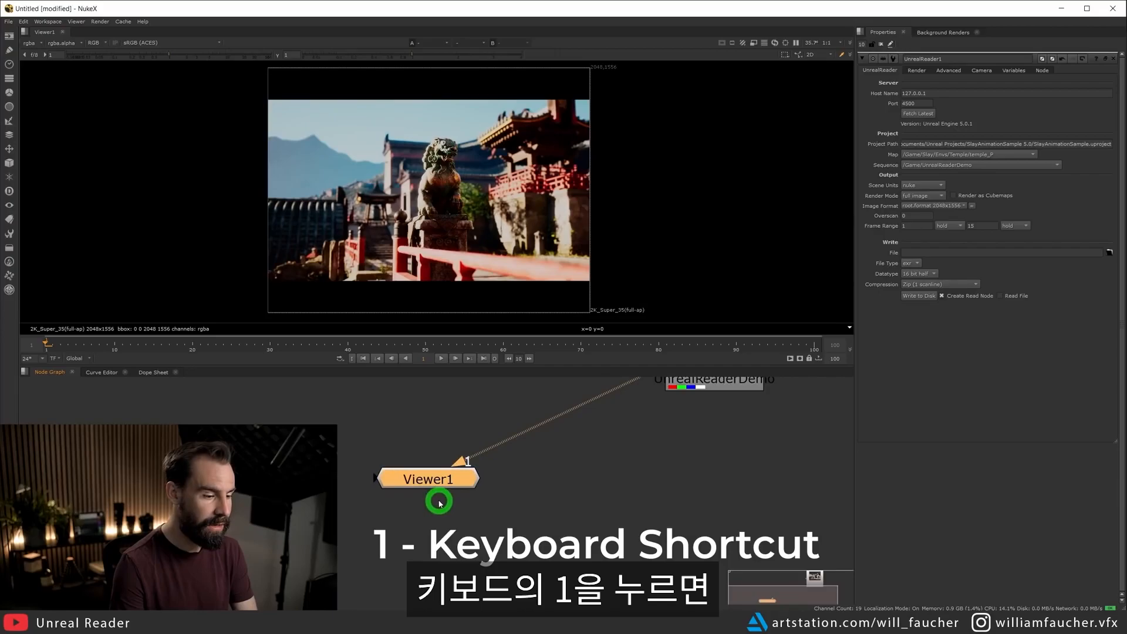
left_click(667, 451)
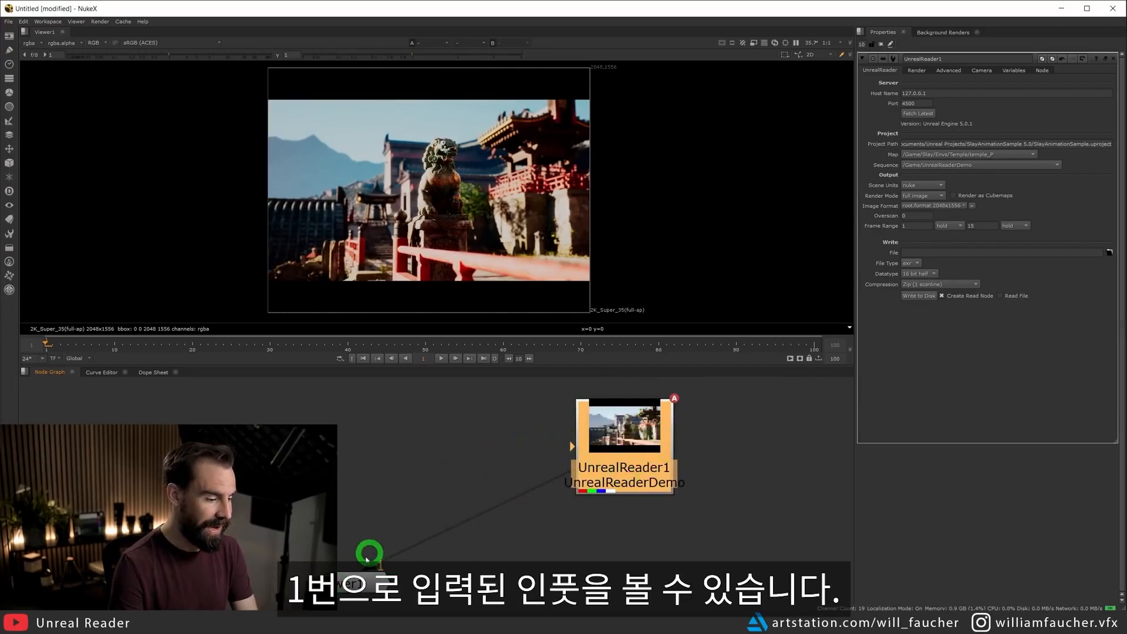
Add a Grade node beside the UnrealReader node and connect it to input 2 of Viewer1.
scroll(570, 543, "down", 3)
key("Tab")
type("grade")
key("Return")
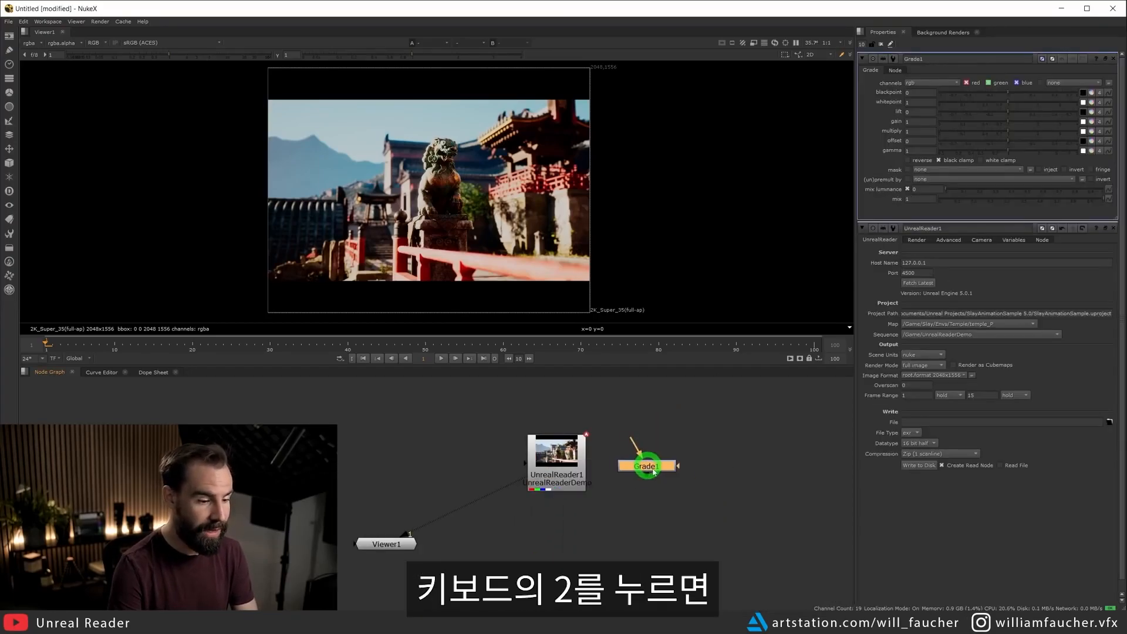
key("2")
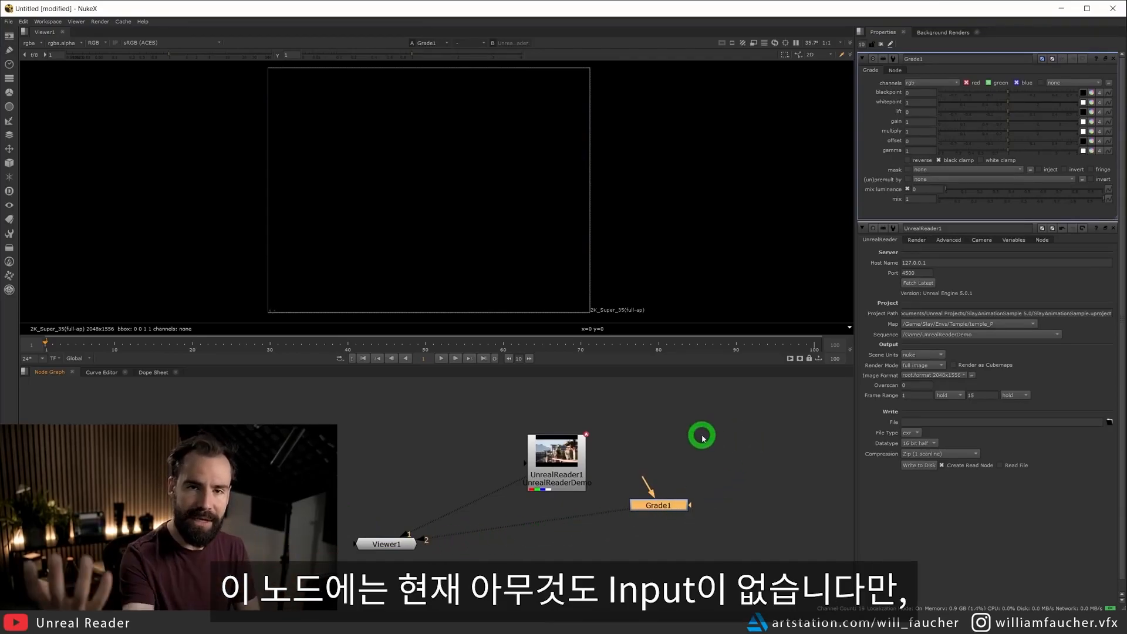
Compare viewer inputs 1 and 2, finishing on the UnrealReader image at input 1.
left_click_drag(556, 454, 542, 433)
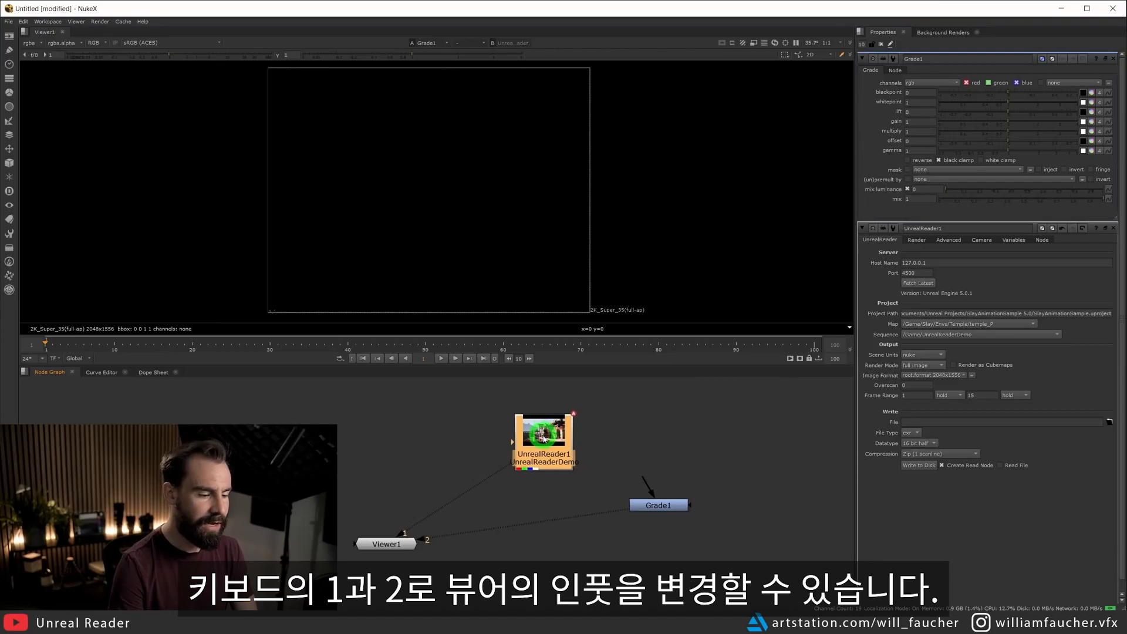
key("1")
key("2")
key("1")
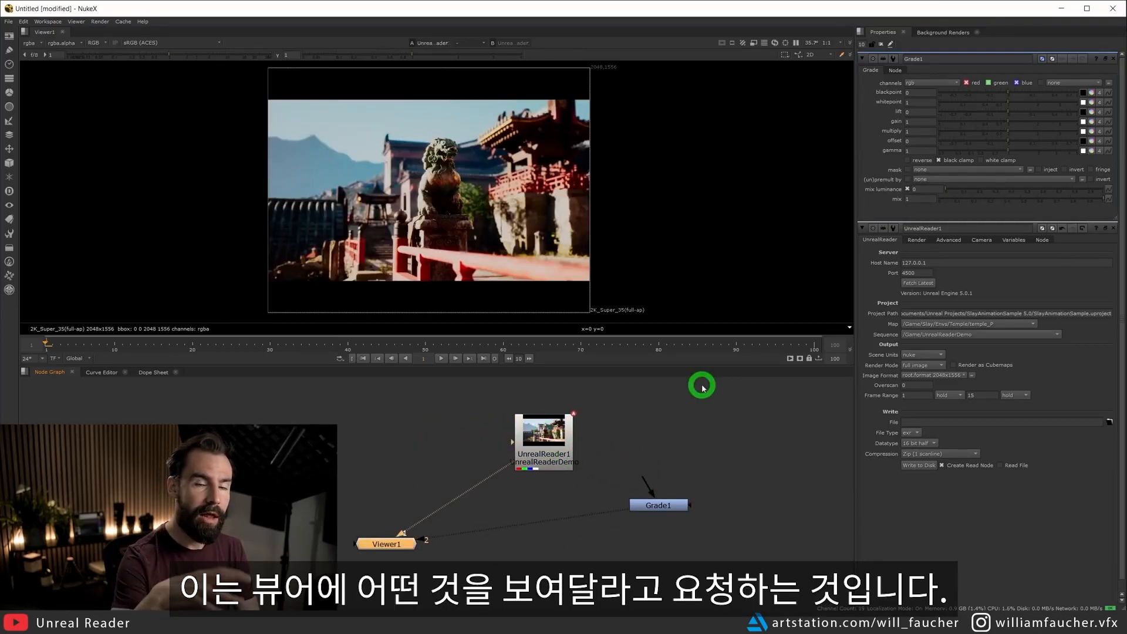
Delete the Grade node from the node graph.
left_click(641, 504)
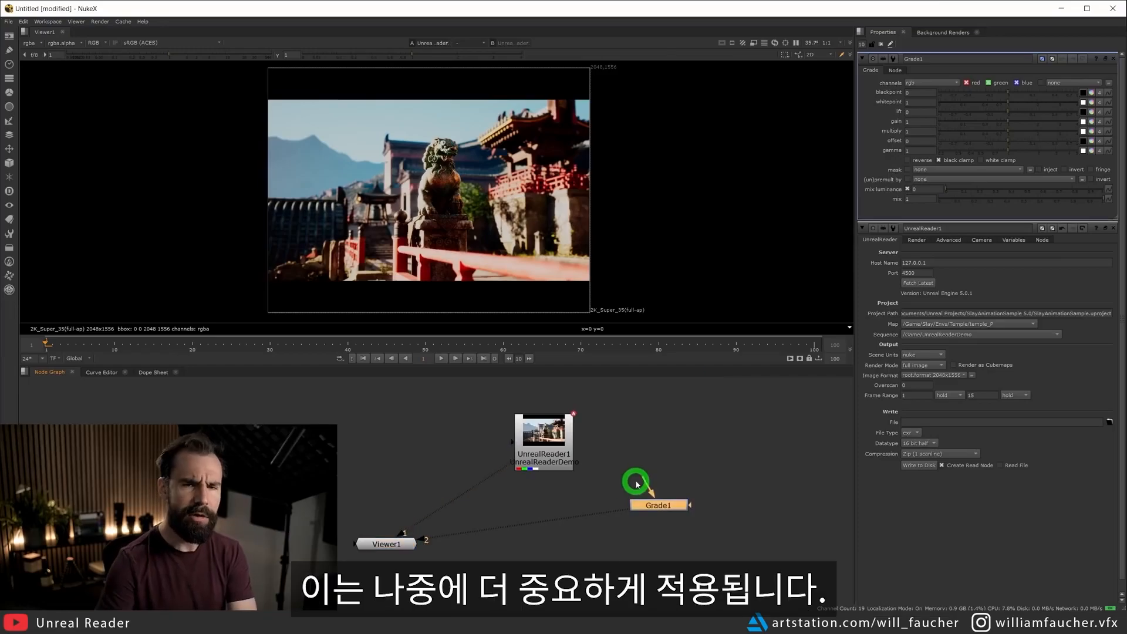
key("Delete")
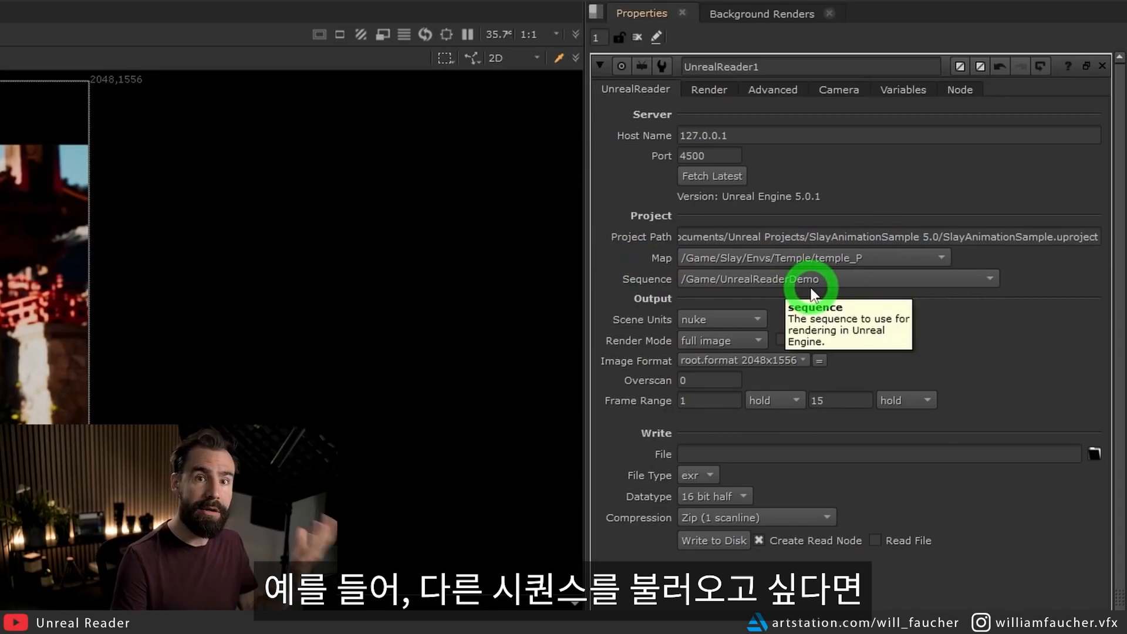
Switch the UnrealReader sequence to /Game/UnrealReader_MotionBlur and back to /Game/UnrealReaderDemo.
left_click(828, 281)
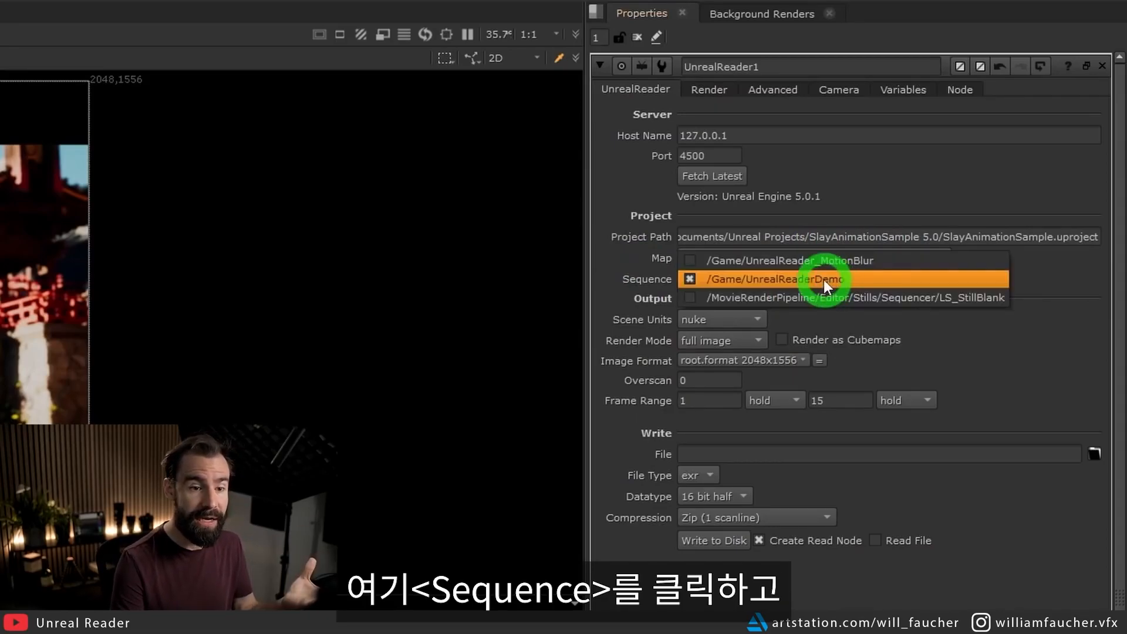
left_click(818, 258)
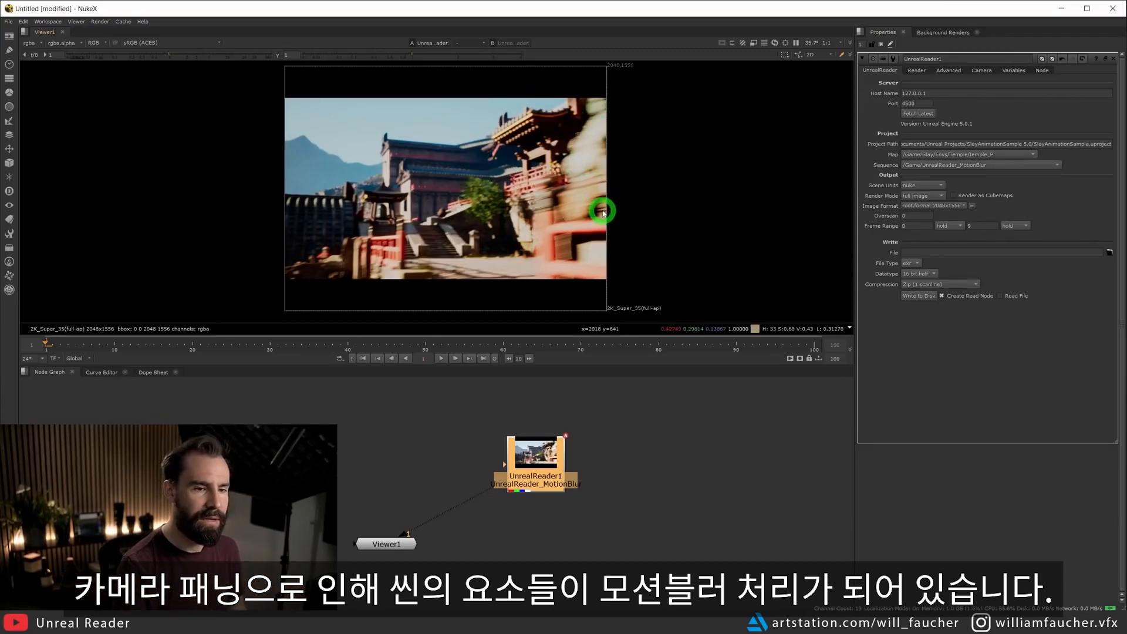
left_click(919, 171)
left_click(955, 172)
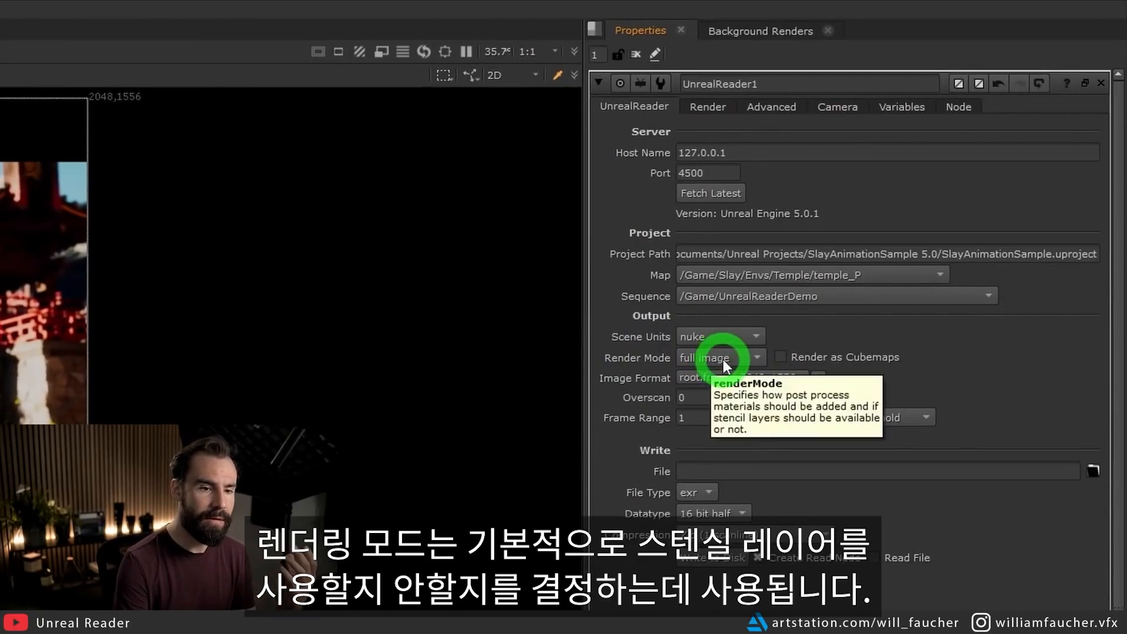
Examine the UnrealReader node's render mode options and keep full image.
left_click(753, 359)
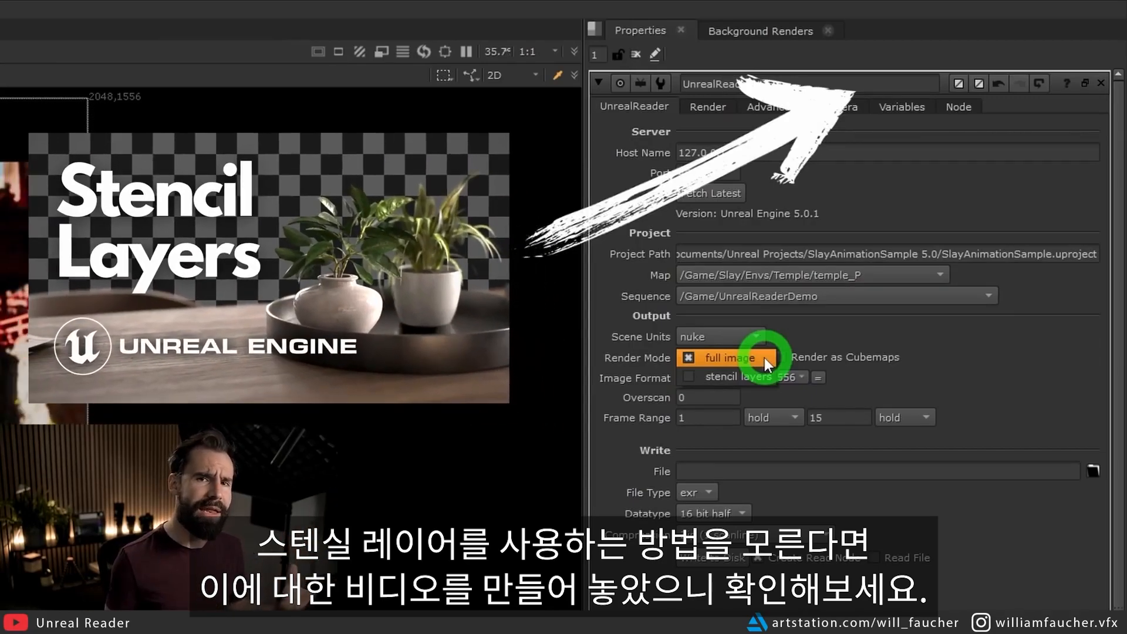
left_click(765, 357)
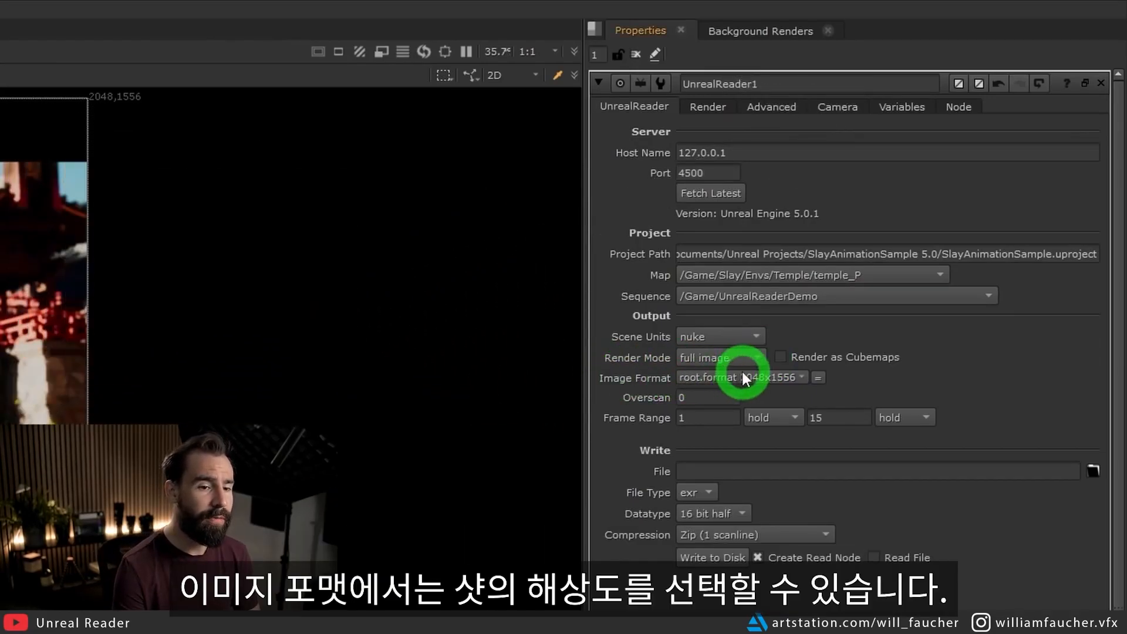
Set the UnrealReader image format to UHD_4K 3840x2160 and inspect the resulting frame in the viewer.
left_click(775, 377)
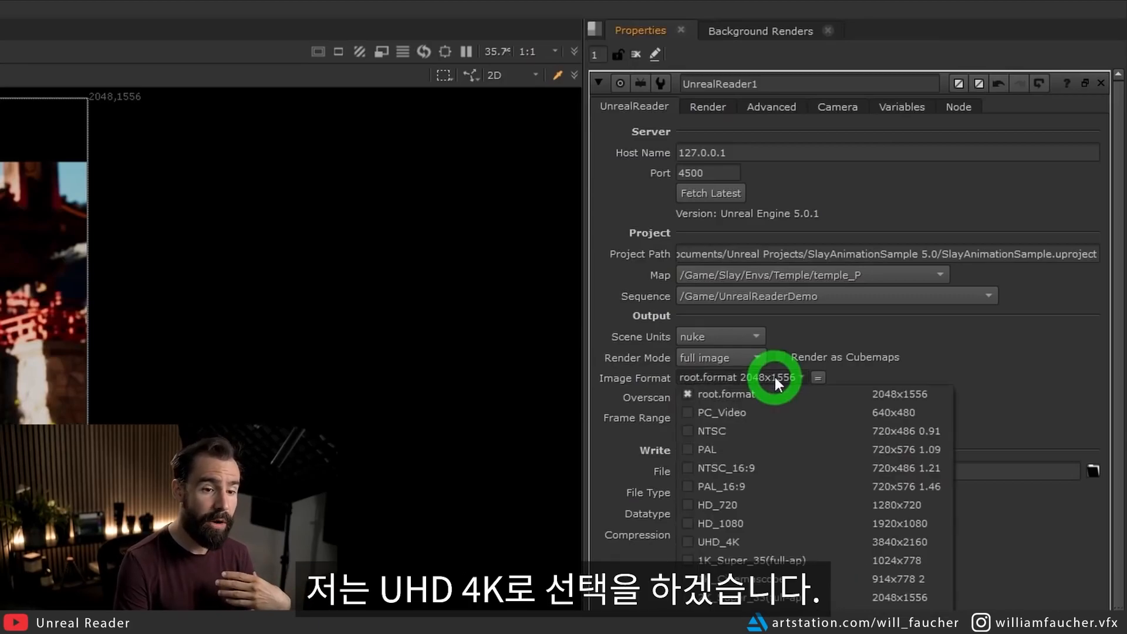
left_click(758, 542)
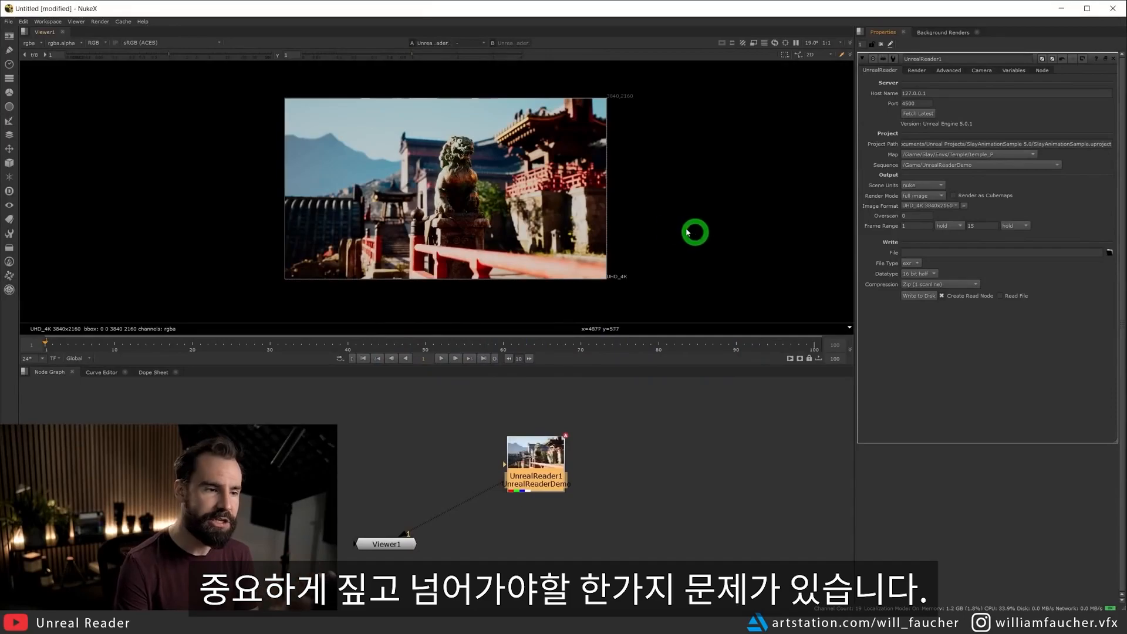
scroll(480, 180, "up", 5)
scroll(479, 185, "down", 5)
scroll(478, 187, "up", 5)
scroll(476, 187, "down", 2)
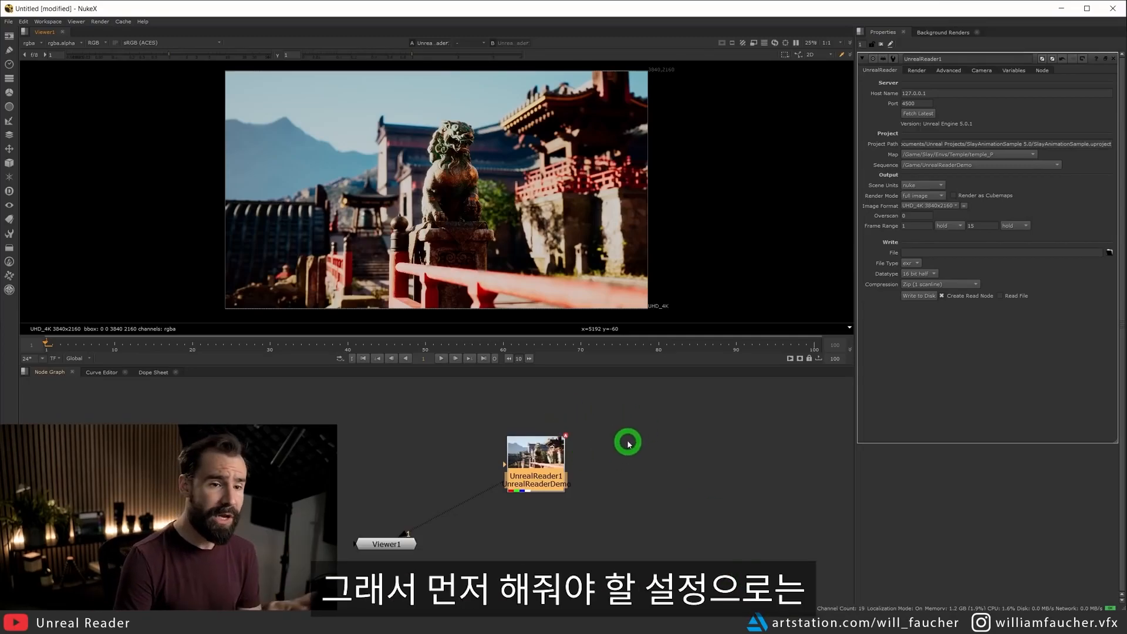
Compare the UnrealReader image with and without the filmic tone curve, leaving Disable Tone Curve enabled.
left_click(948, 71)
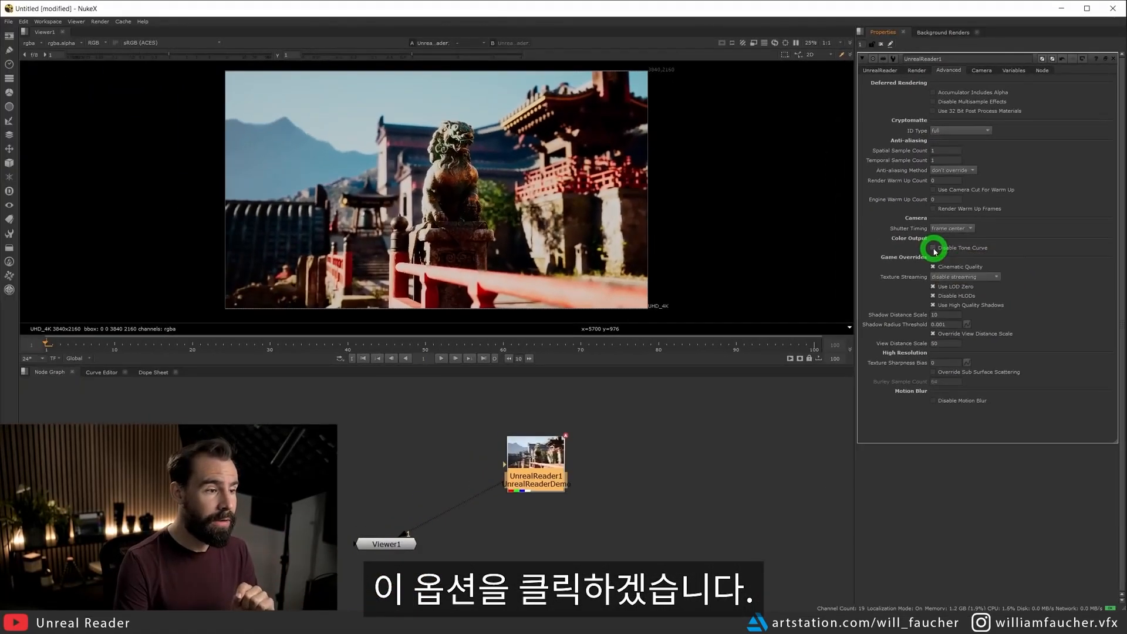
left_click(934, 249)
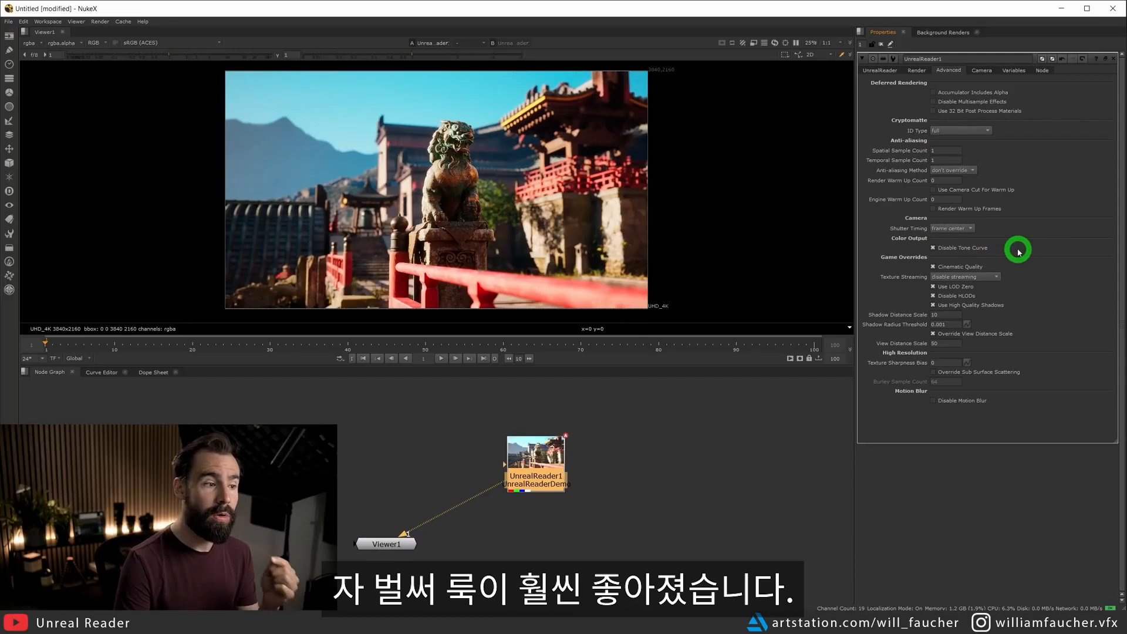
left_click(934, 248)
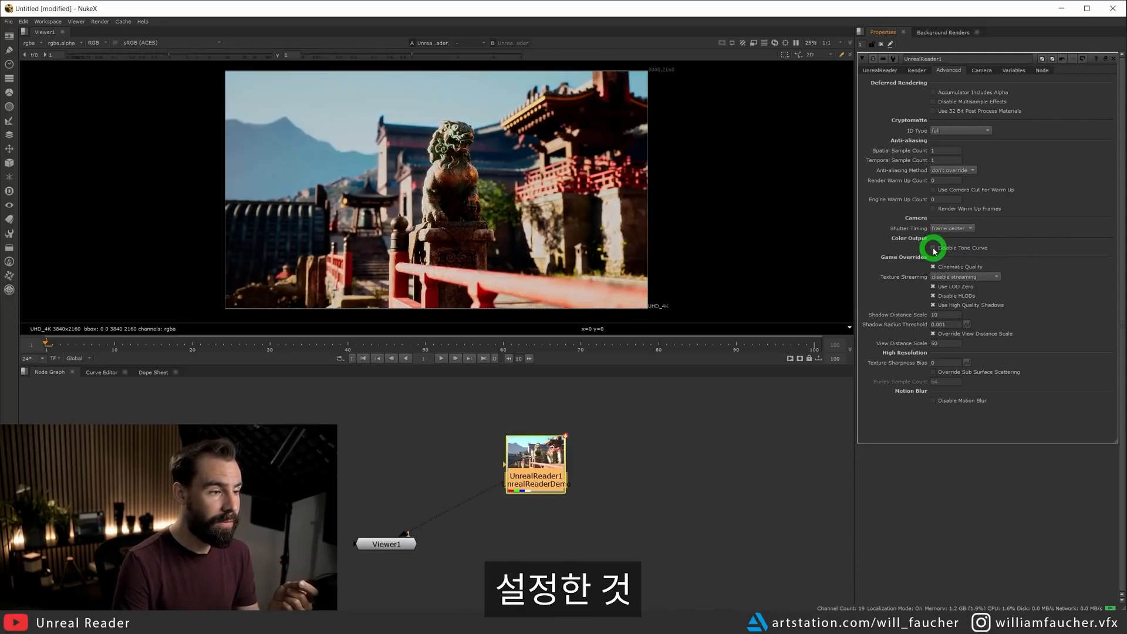
left_click(934, 249)
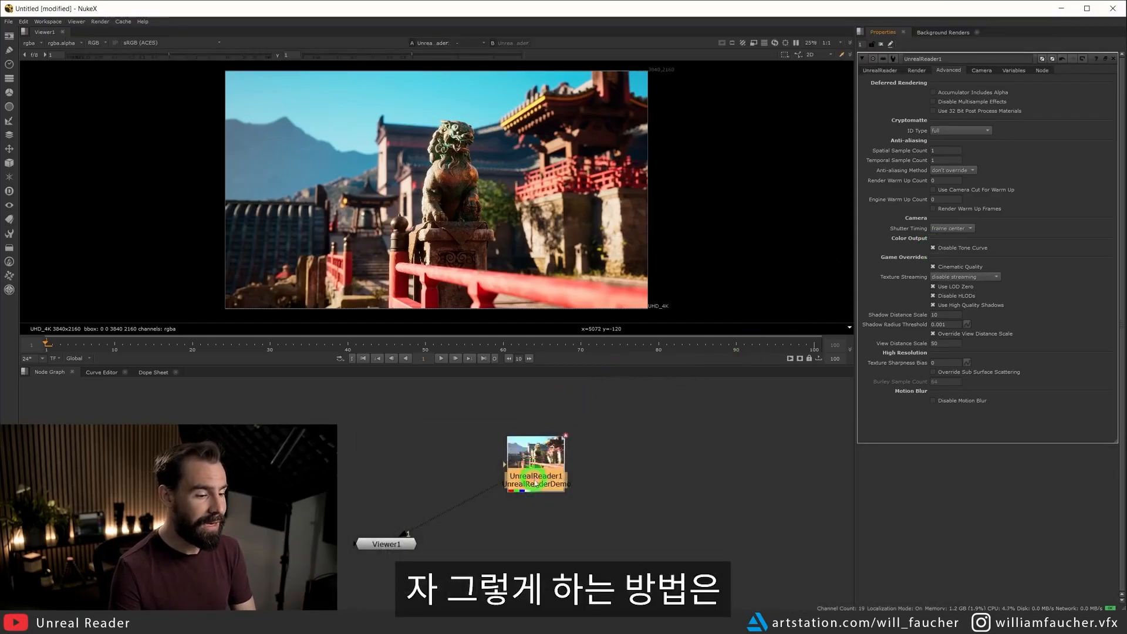
Add an OCIO ColorSpace node between the UnrealReader node and the viewer.
mouse_move(539, 468)
left_mouse_down()
mouse_move(537, 432)
mouse_move(525, 461)
left_mouse_up()
key("Tab")
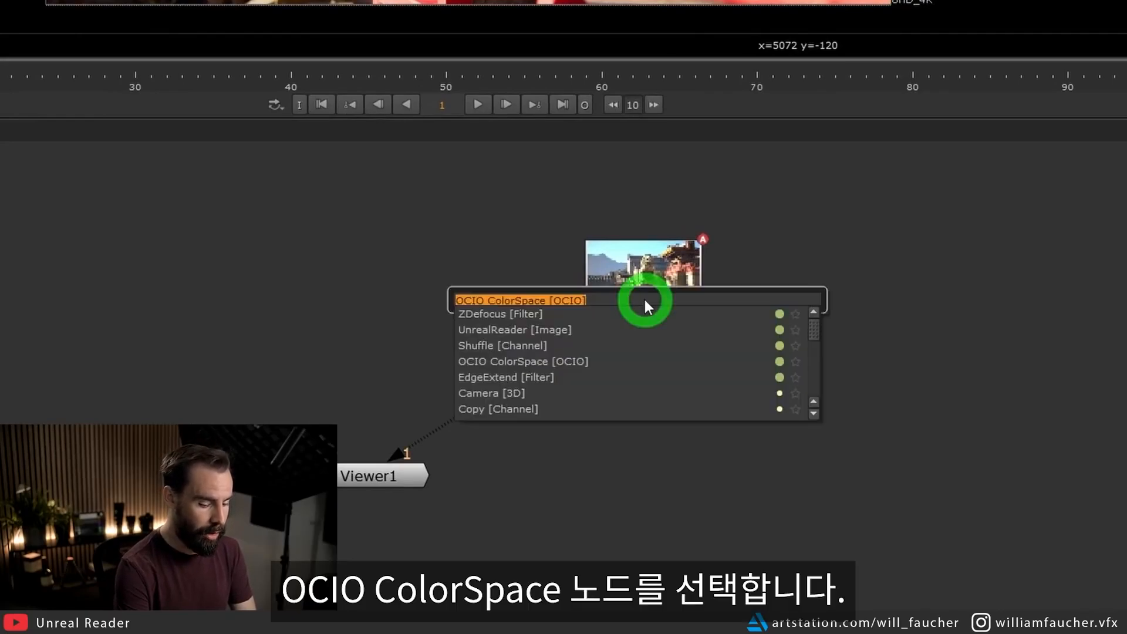
type("ocio")
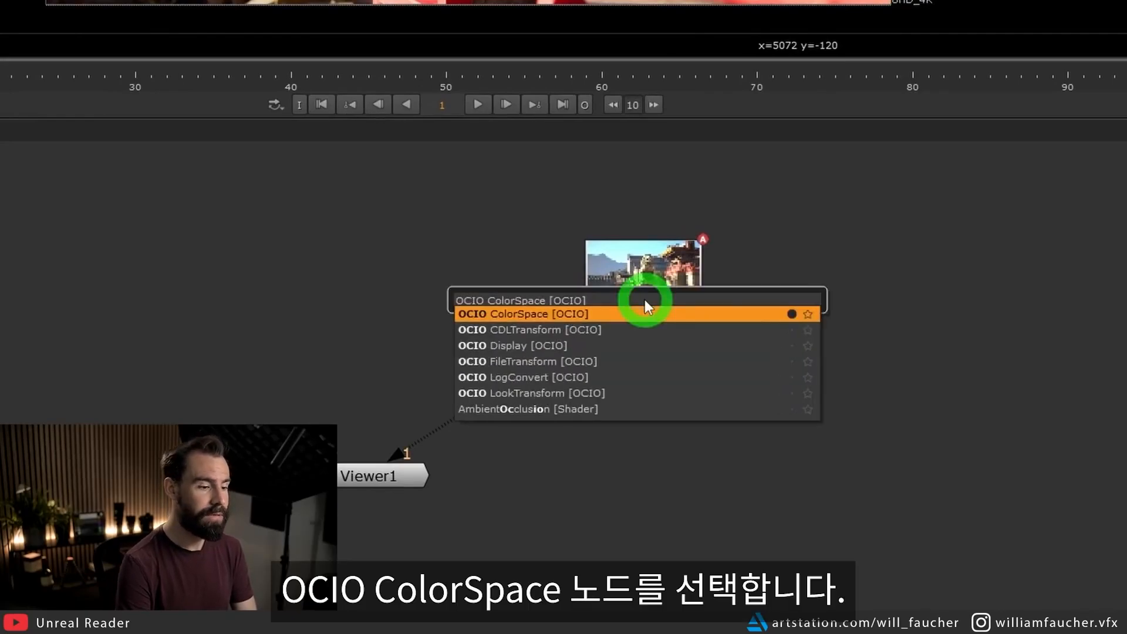
key("Return")
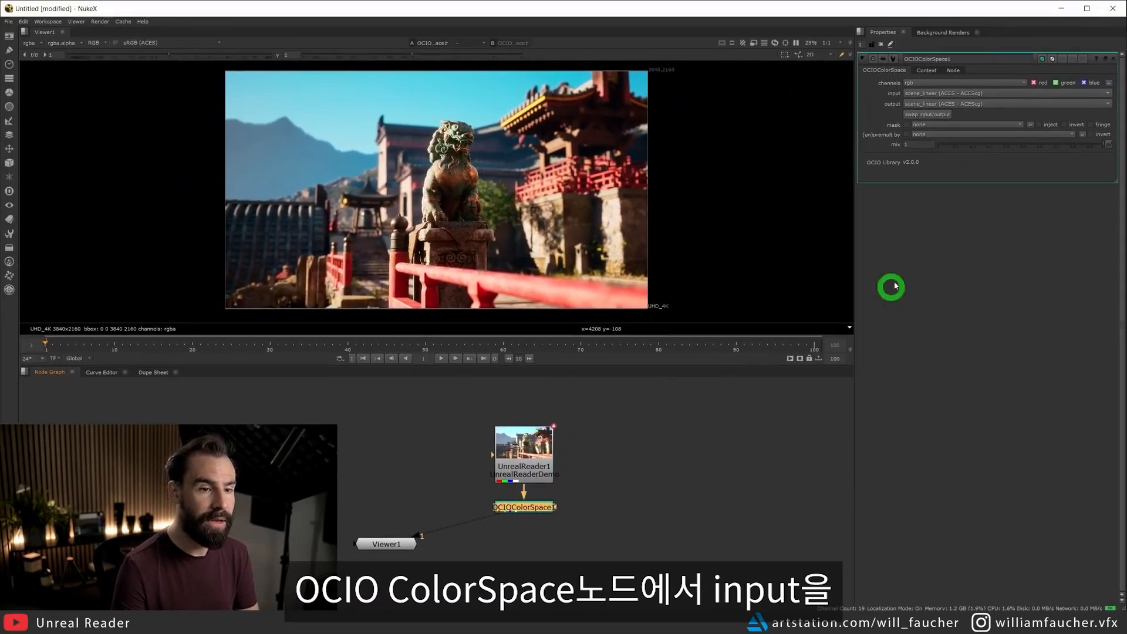
Set the OCIO ColorSpace node's input colorspace to Utility - Linear - sRGB.
left_click(982, 93)
mouse_move(971, 203)
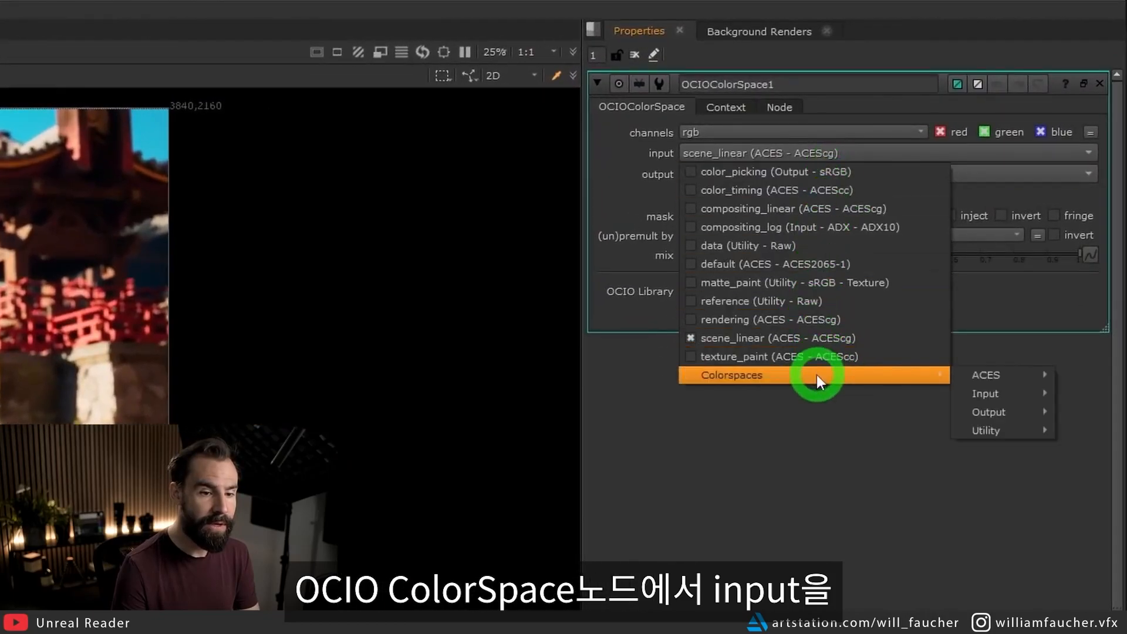
mouse_move(995, 430)
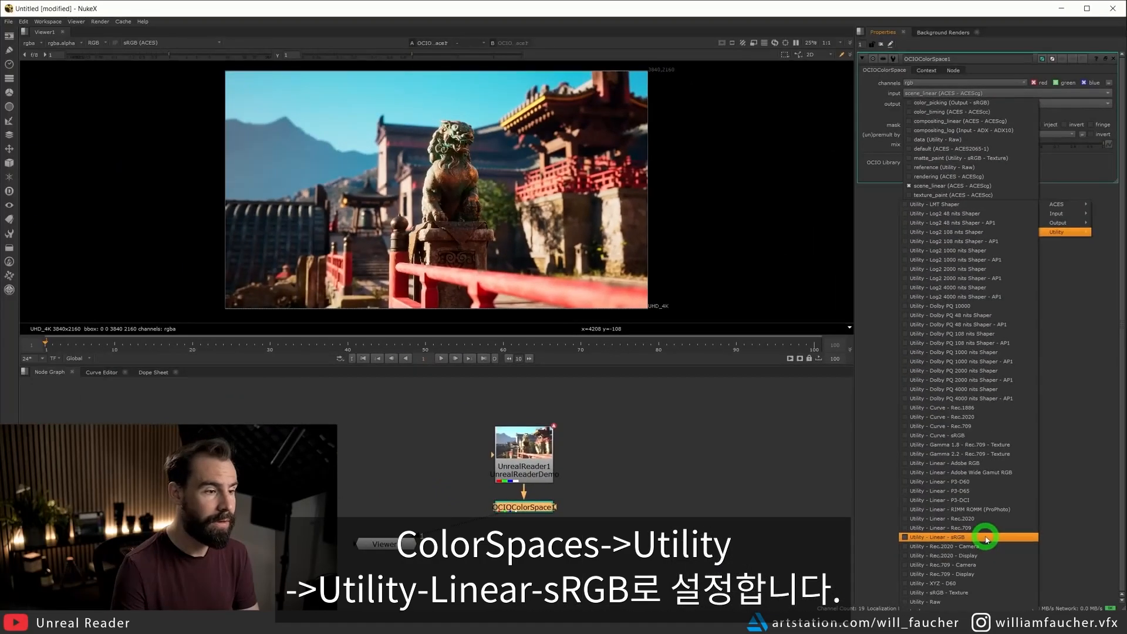
left_click(843, 463)
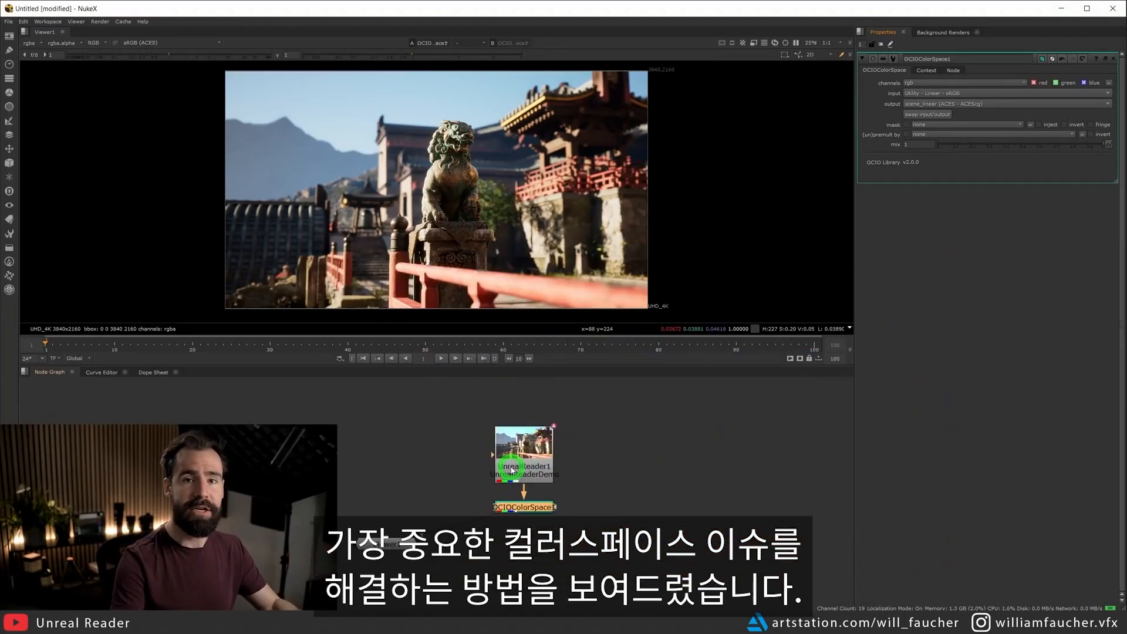
Reopen the UnrealReader node's properties and examine its list of render passes and their descriptions.
left_click_drag(626, 397, 426, 494)
left_click(537, 447)
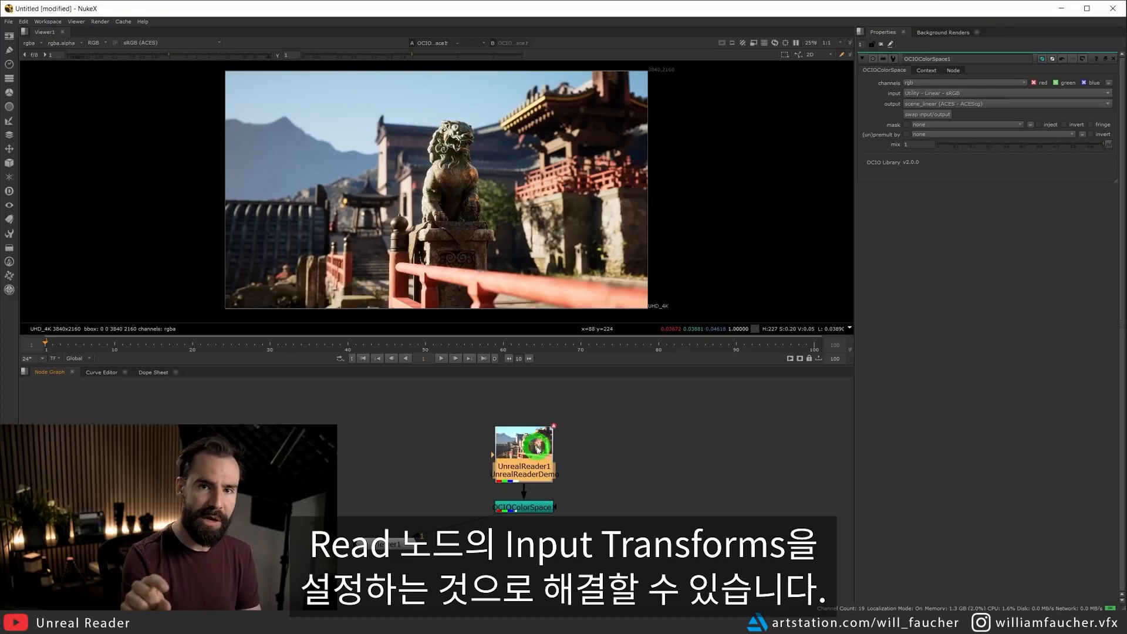
left_click(571, 445)
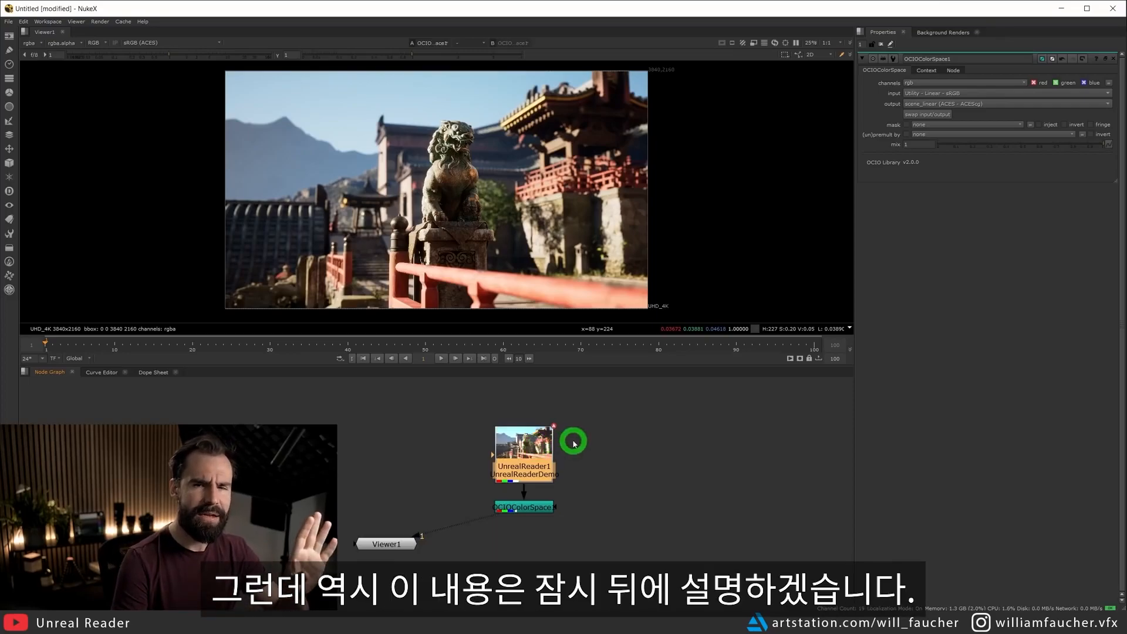
double_click(524, 446)
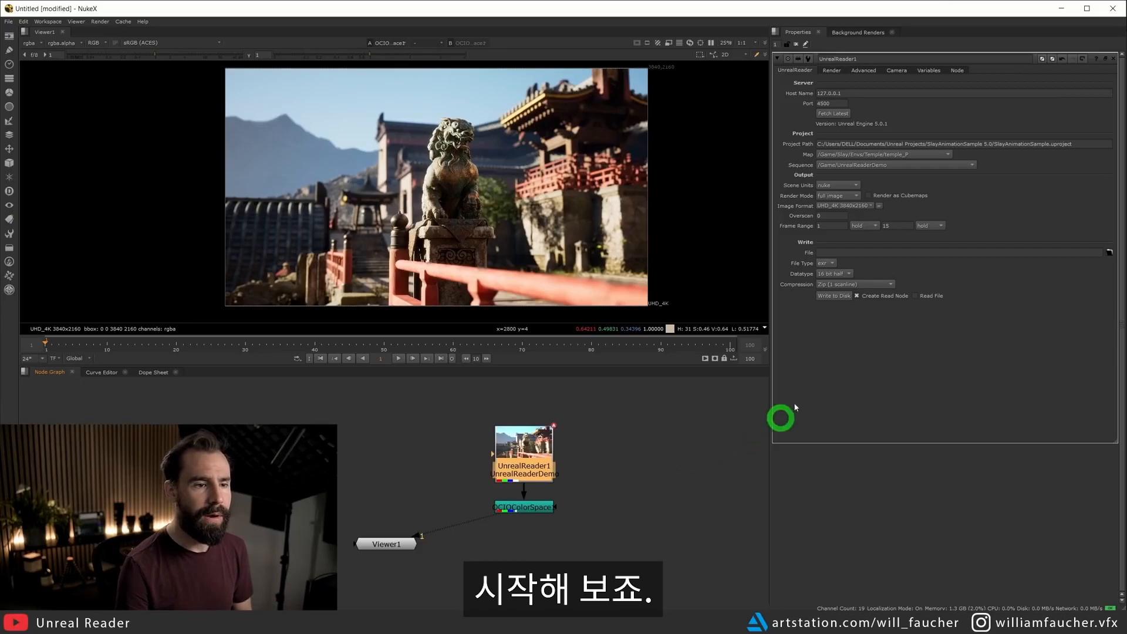
left_click(833, 71)
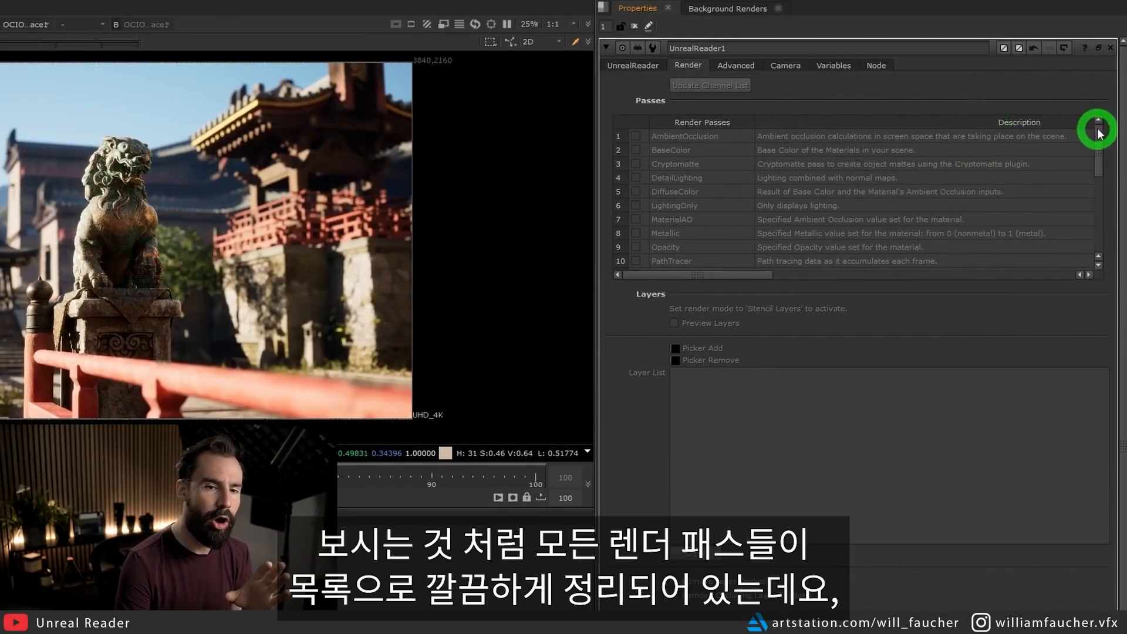
left_click_drag(1101, 135, 1107, 113)
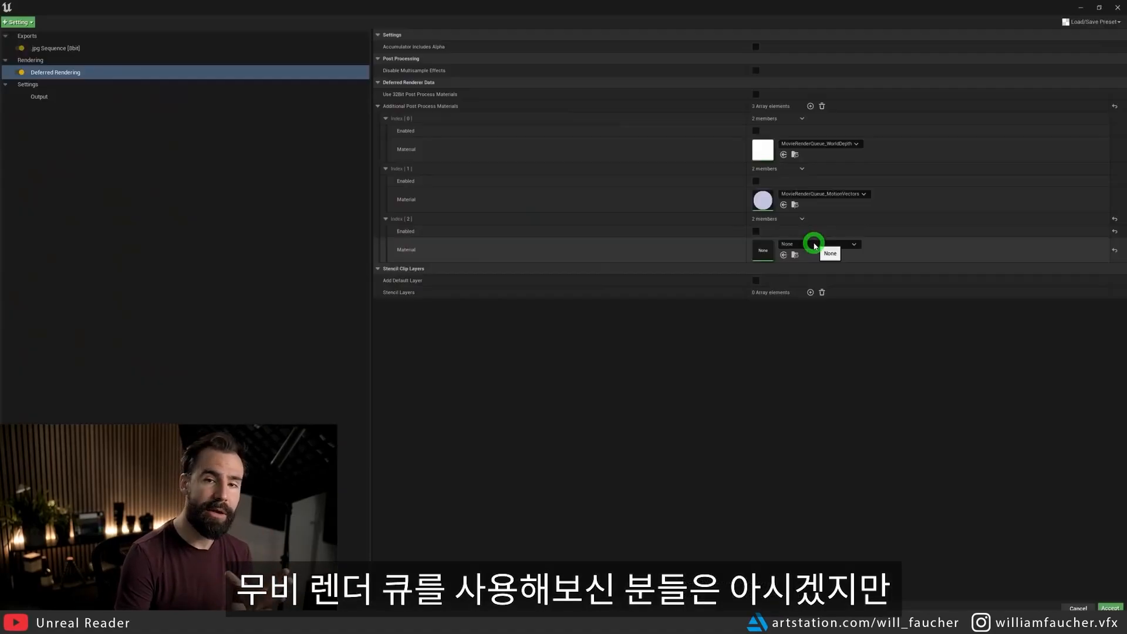
Switch to Unreal Engine and search for "movie" materials for the third additional post process material in the deferred rendering settings.
left_click(814, 244)
type("mov")
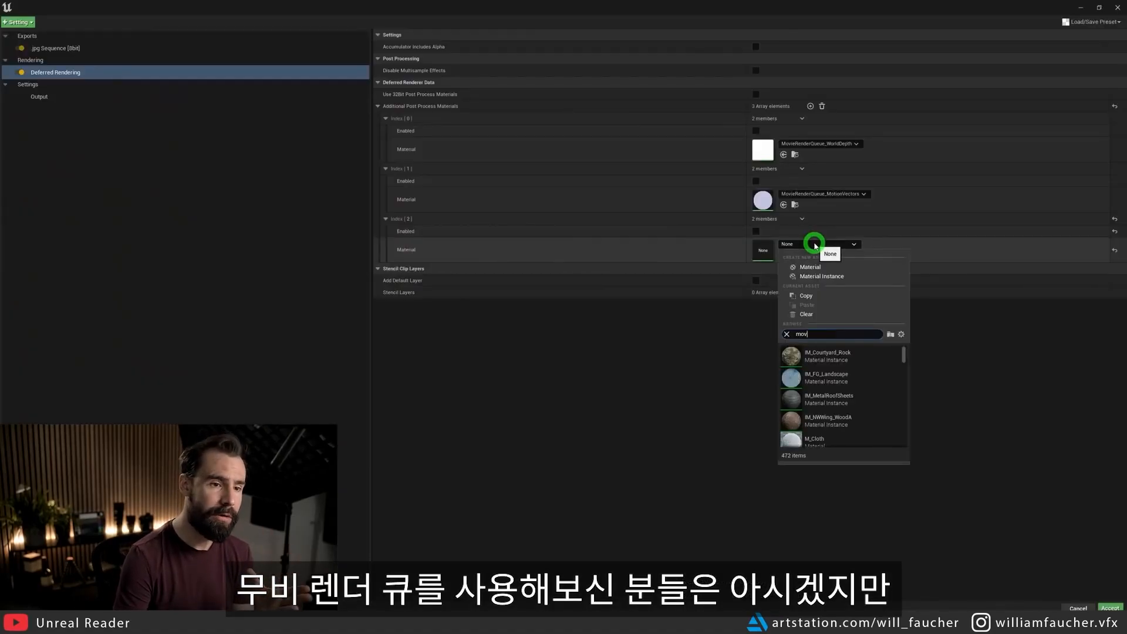
type("ie")
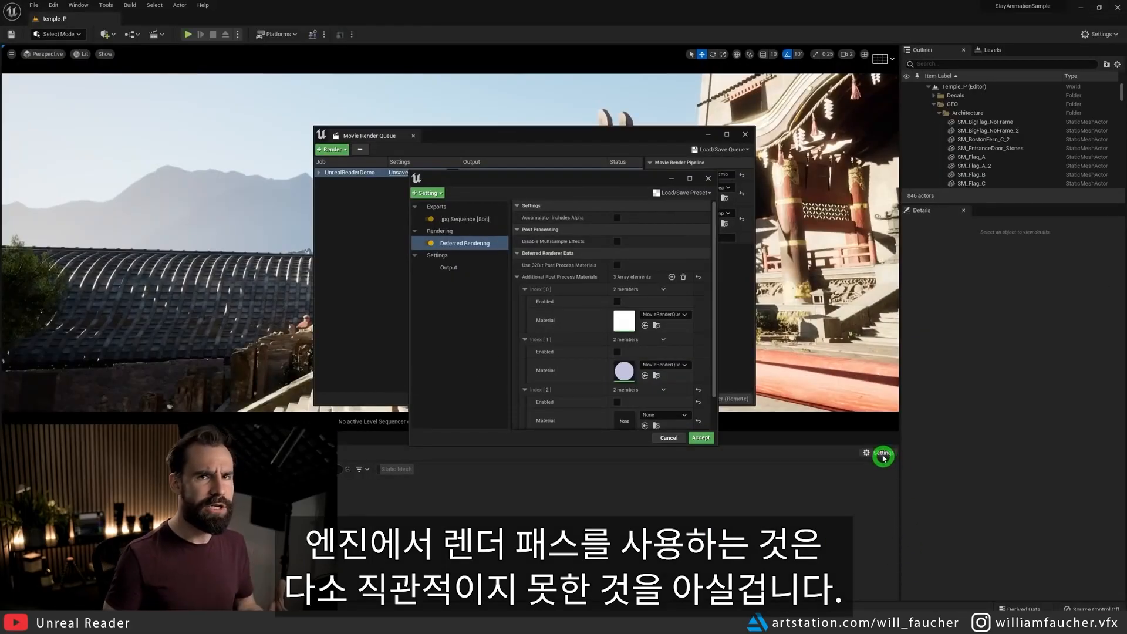
Show engine and plugin content in the Content Browser and search the third post process material's choices for "Movie".
left_click(884, 456)
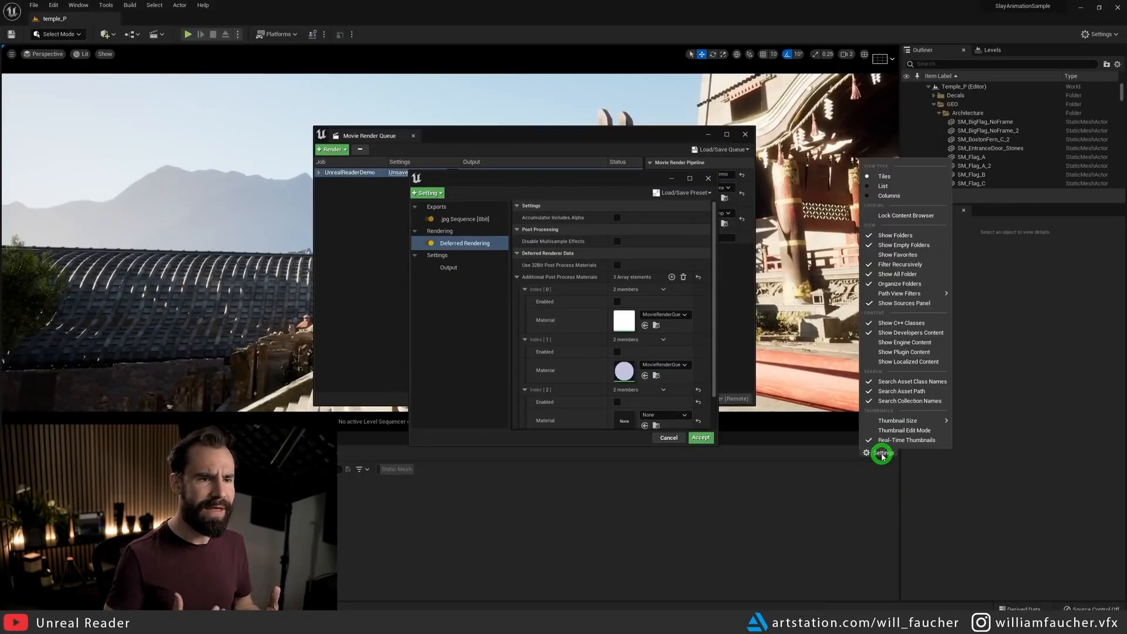
left_click(870, 354)
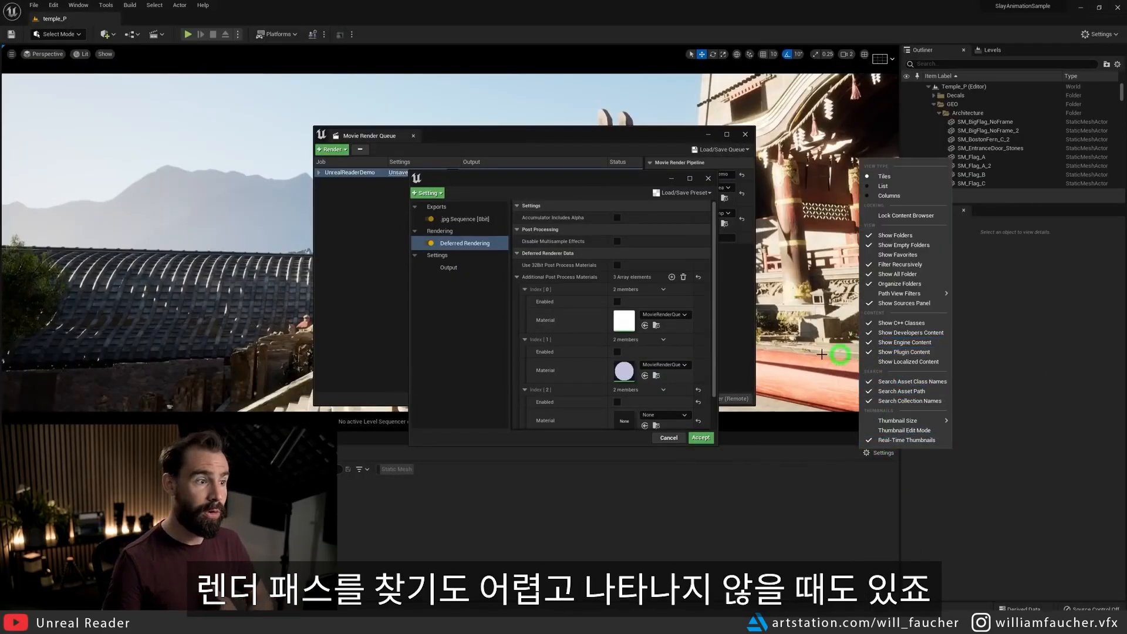
left_click(655, 416)
type("Movie")
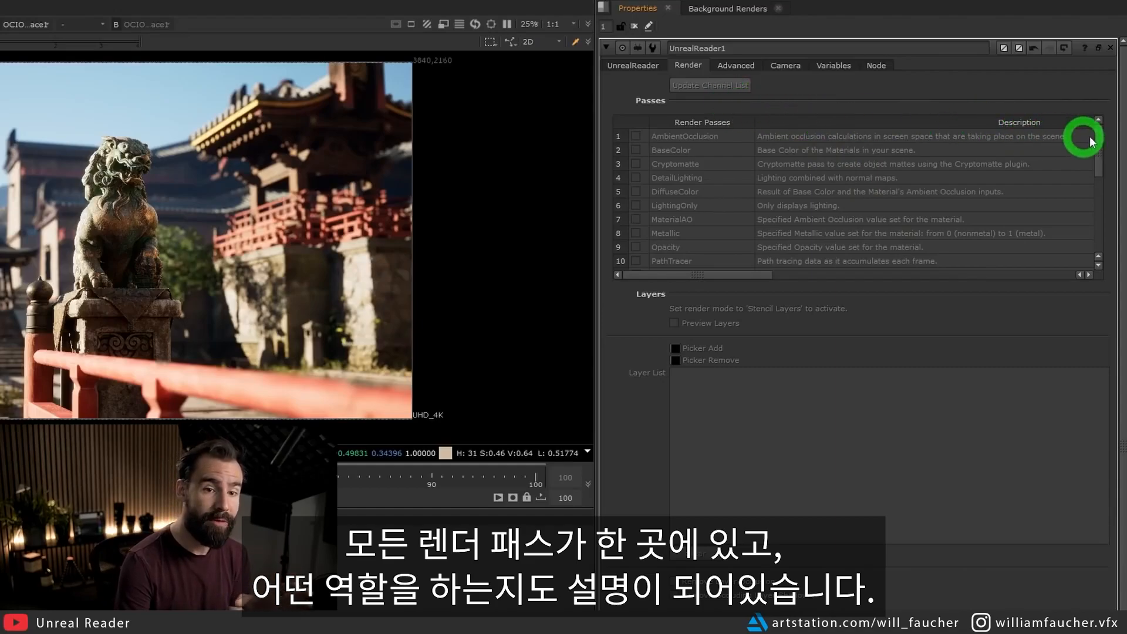
Switch back to Nuke and enable the Cryptomatte, WorldDepth, WorldNormal and WorldPosition render passes on the UnrealReader node.
mouse_move(1098, 133)
left_mouse_down()
mouse_move(1098, 202)
mouse_move(1099, 123)
left_mouse_up()
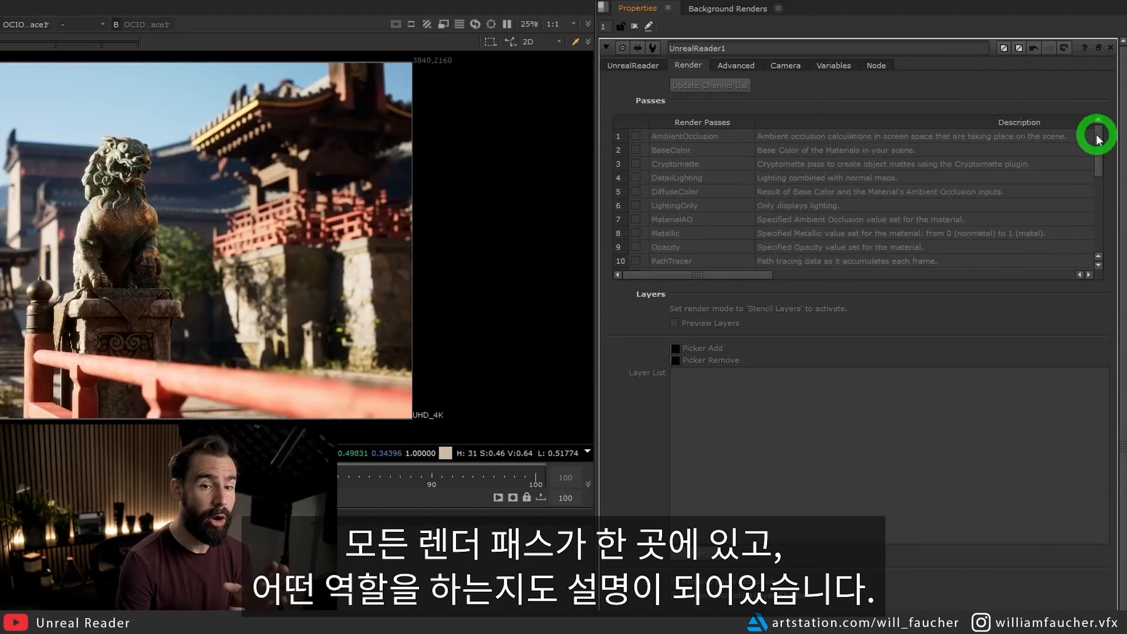
left_click_drag(1099, 144, 1100, 88)
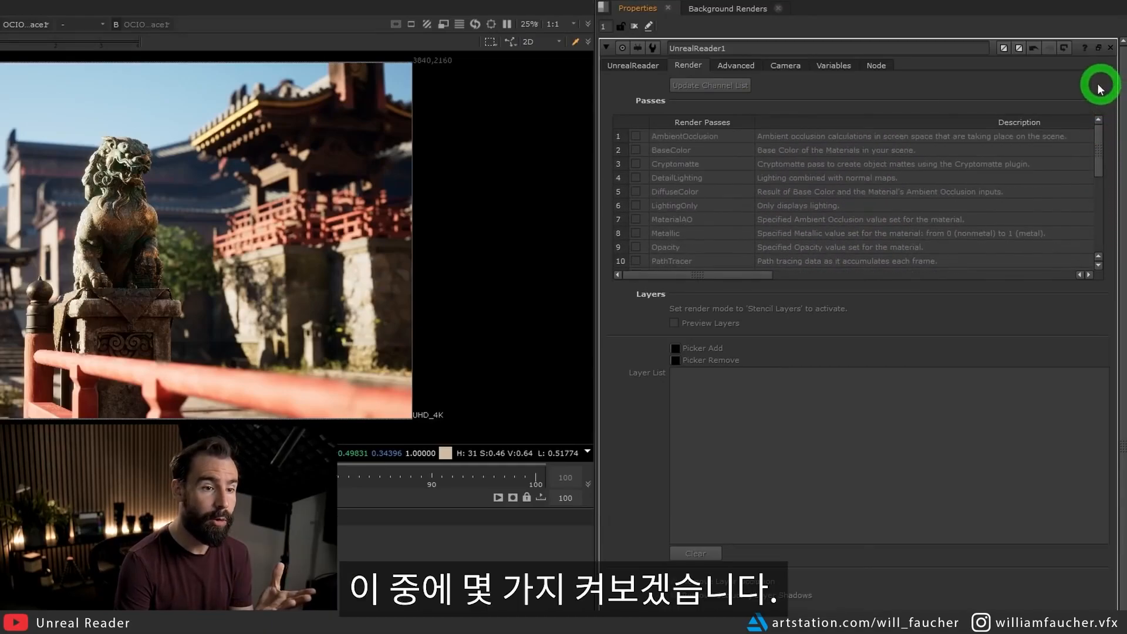
left_click(635, 165)
left_click_drag(1097, 131, 1097, 244)
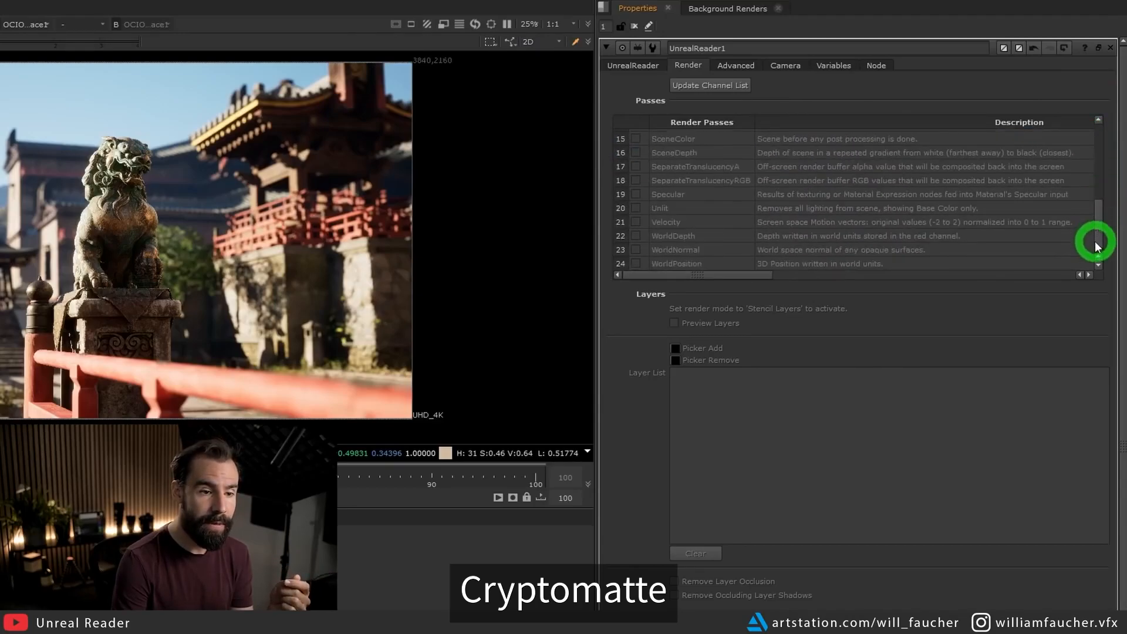
left_click(635, 236)
left_click(636, 250)
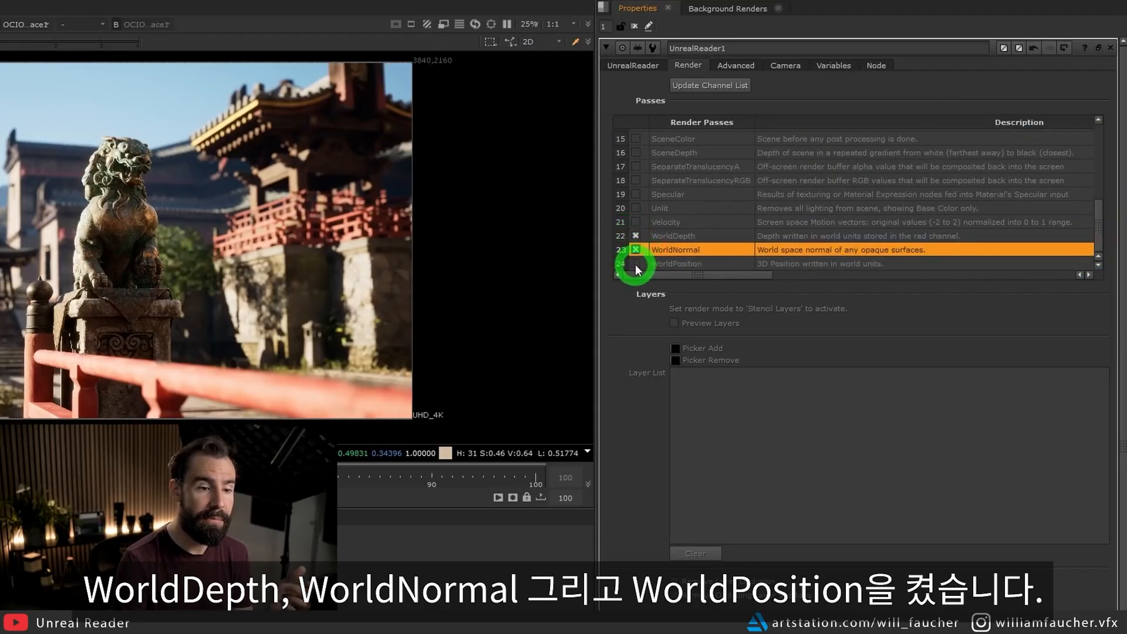
left_click(636, 263)
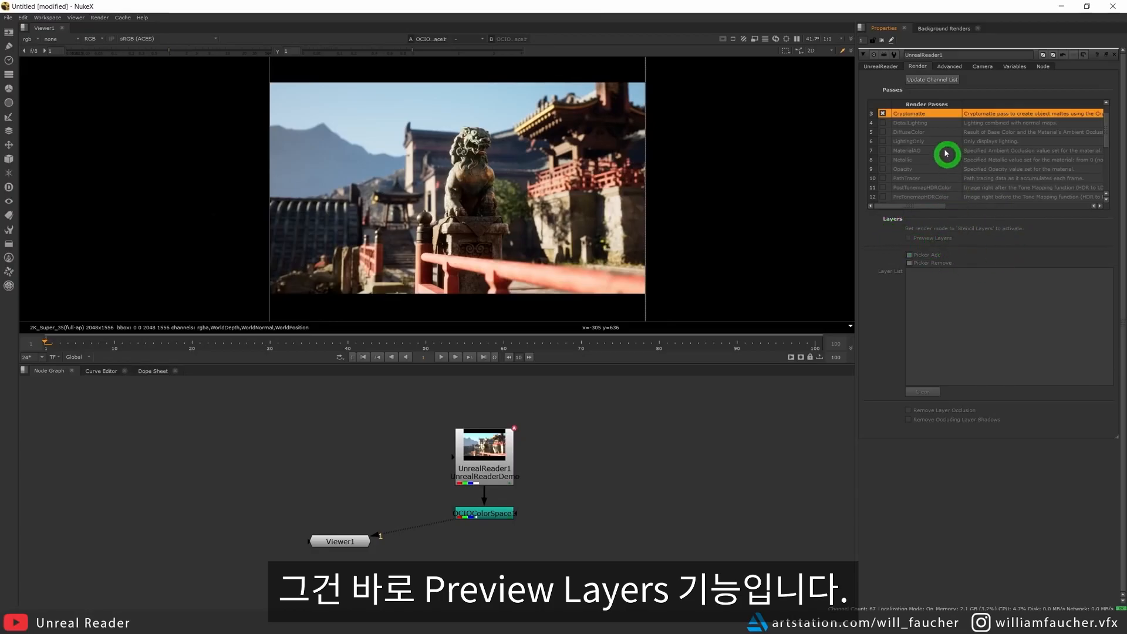
Set the UnrealReader render mode to stencil layers and enable Preview Layers.
left_click(869, 67)
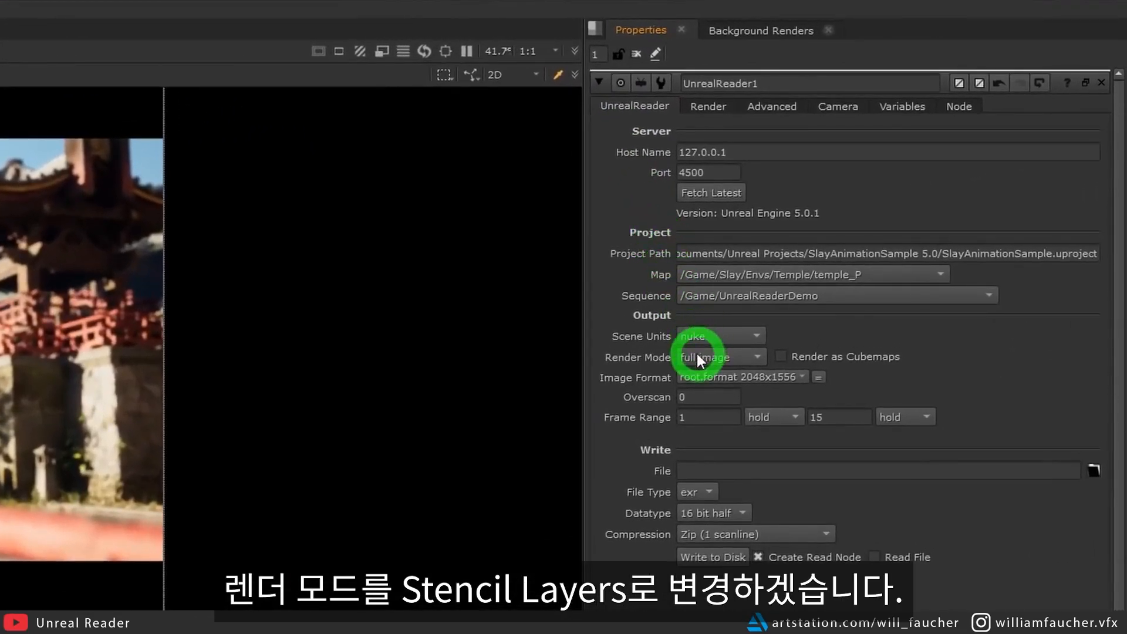
left_click_drag(698, 354, 717, 379)
left_click(718, 380)
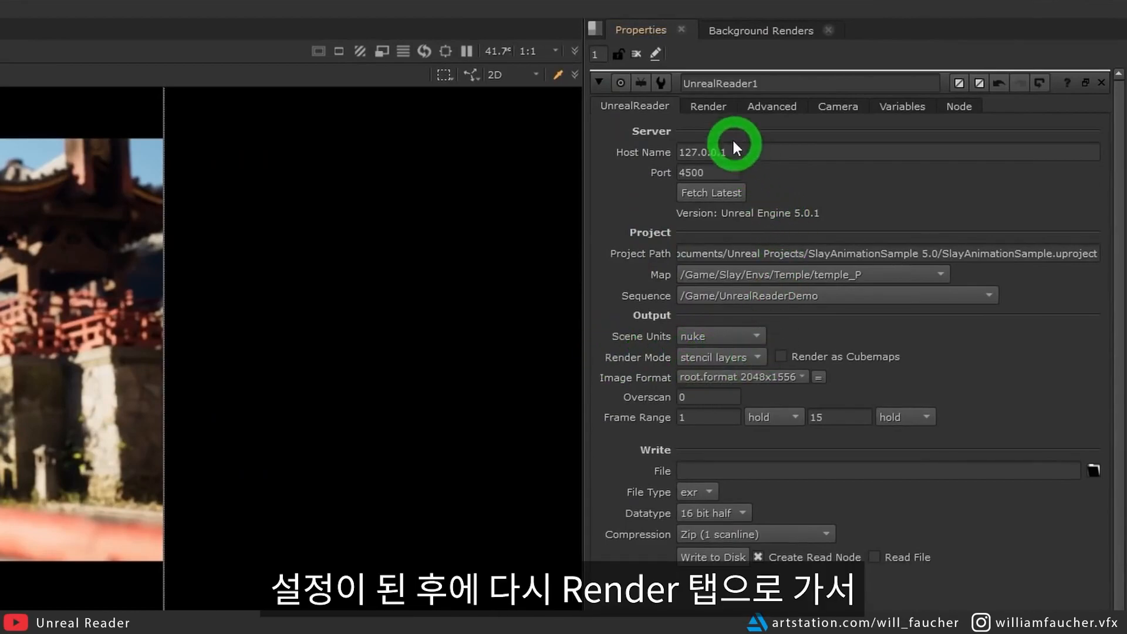
left_click(708, 107)
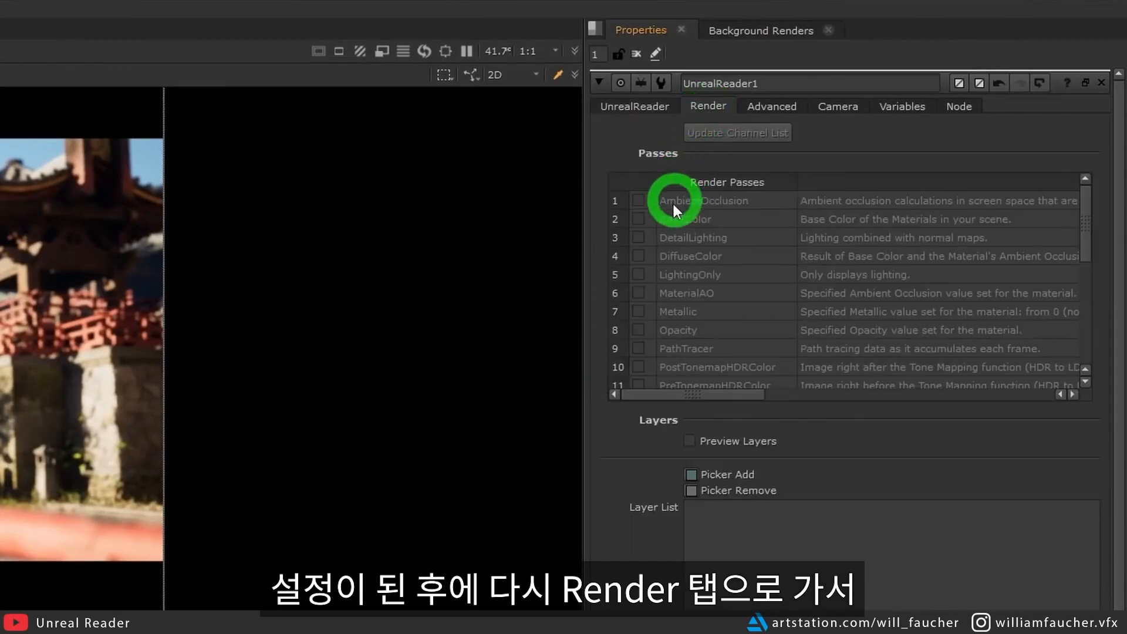
left_click(691, 441)
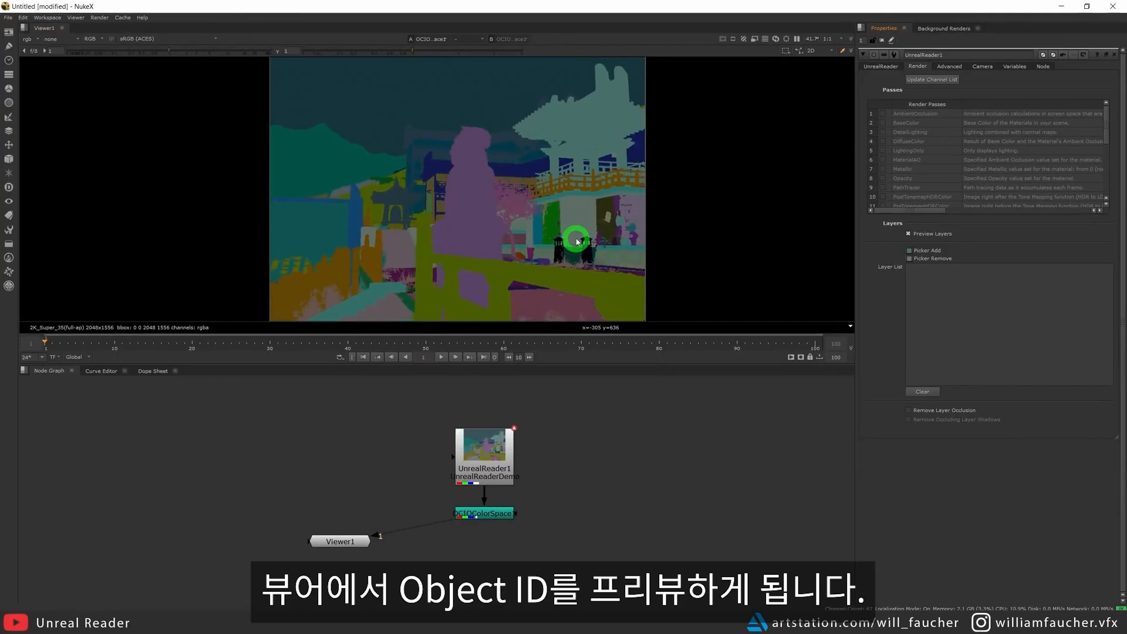
Add the tower top, background mountains, Landscape1, guardian lion and tiled riser to the stencil layer list by picking them in the preview.
left_click(909, 250)
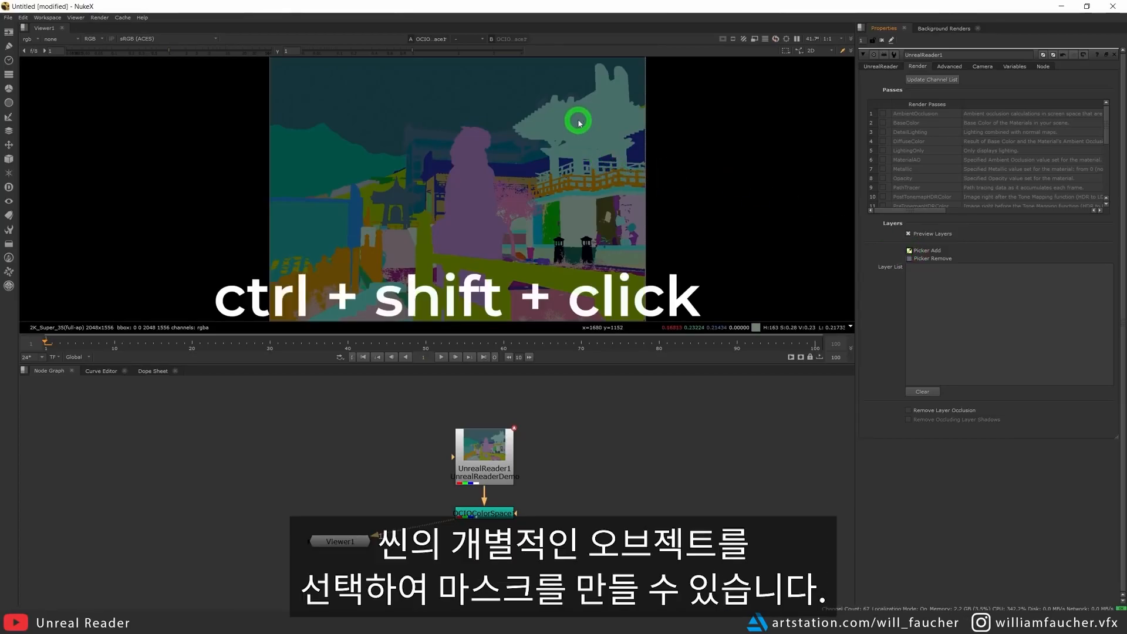
left_click(578, 120, "ctrl+shift")
left_click(349, 165, "ctrl+shift")
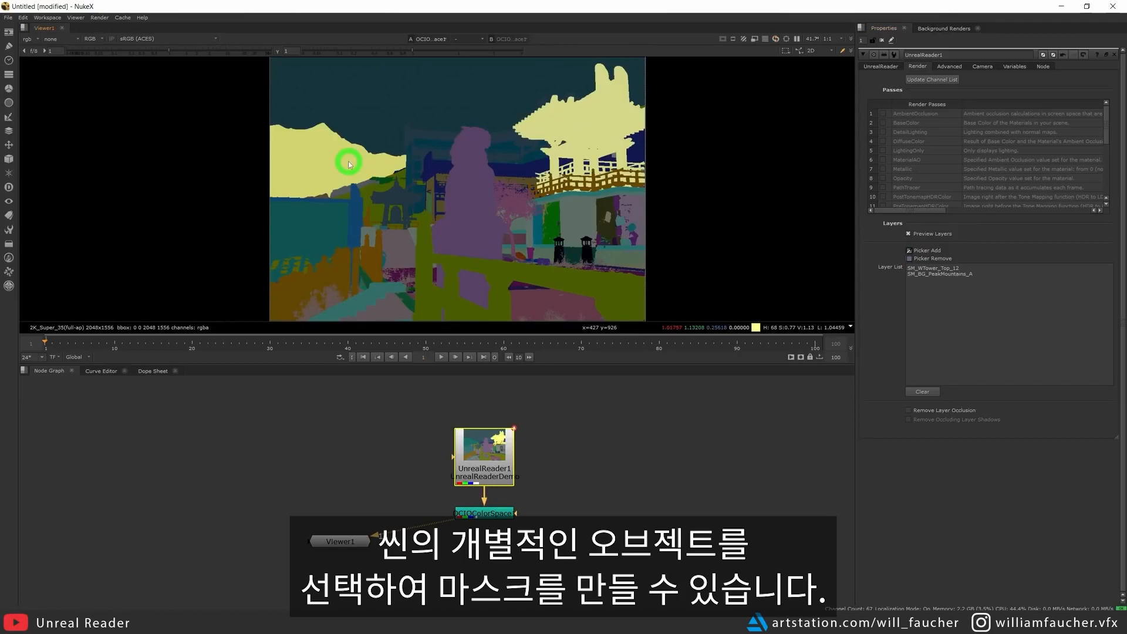
left_click(369, 201, "ctrl+shift")
left_click(458, 219, "ctrl+shift")
left_click(573, 221, "ctrl+shift")
left_click(656, 210, "ctrl+shift")
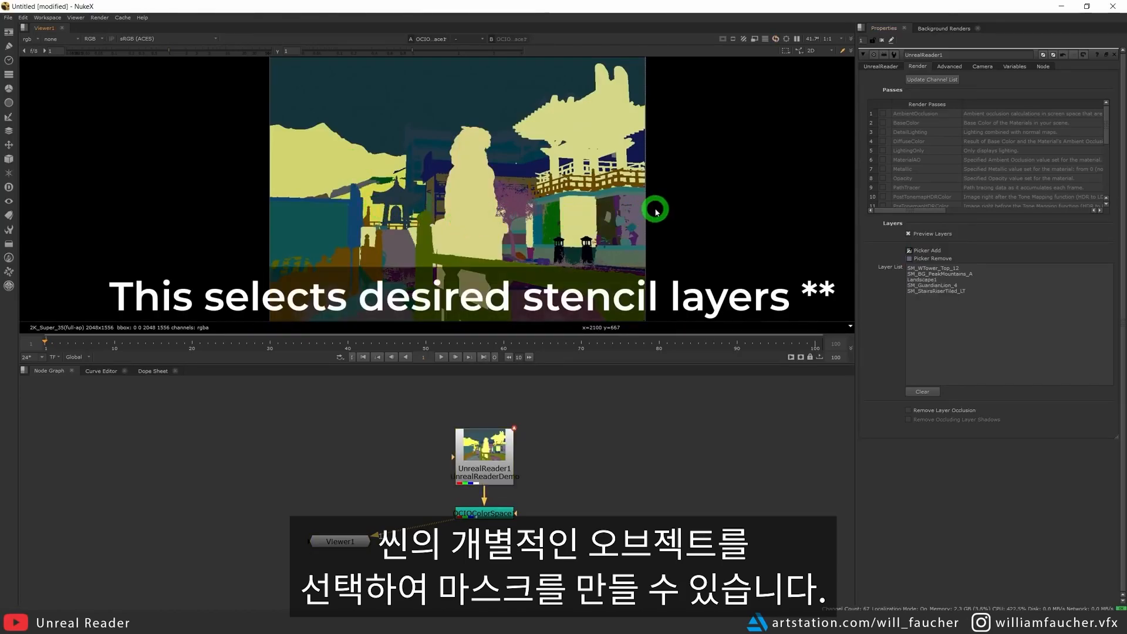
Add the foreground objects around the preview's lower-right area to the stencil layer list by sampling a box over them.
left_click_drag(632, 284, 596, 245, "ctrl+shift")
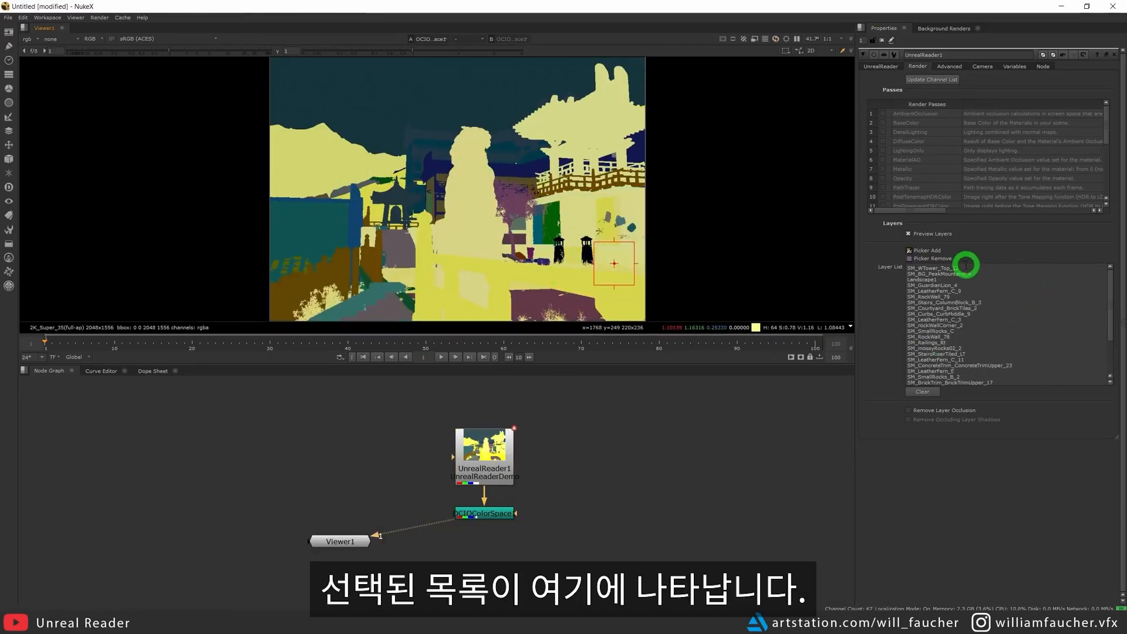
left_click_drag(1111, 296, 1110, 345)
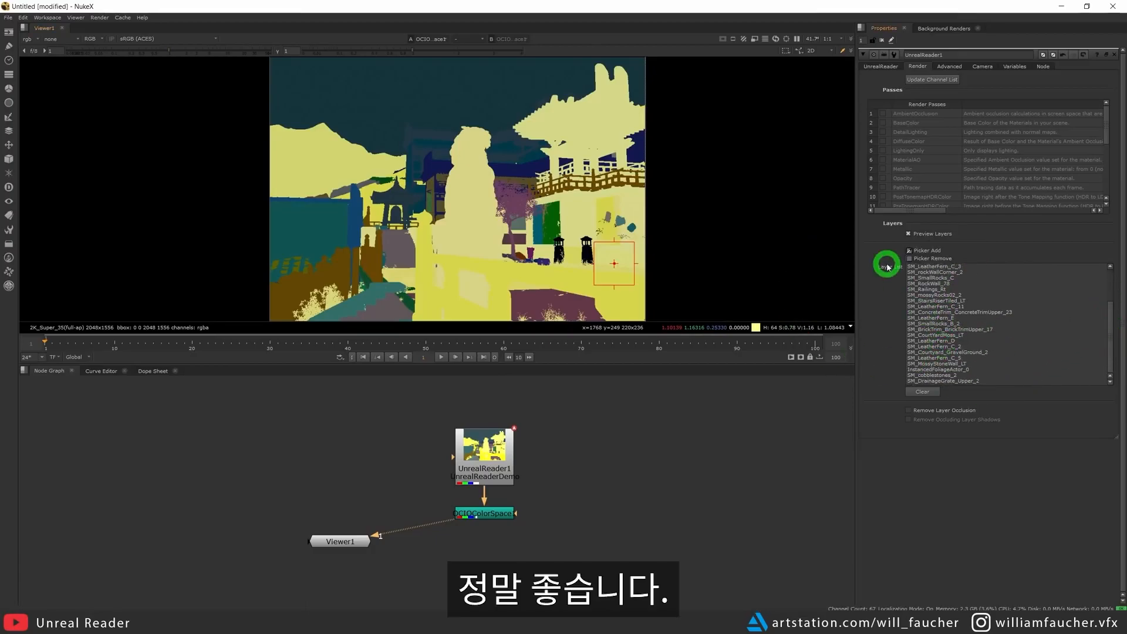
Remove the picked objects from the stencil layer list by sampling boxes over the foreground, mountains and tower with Picker Remove.
left_click(910, 260)
left_click_drag(671, 313, 463, 206, "ctrl+shift")
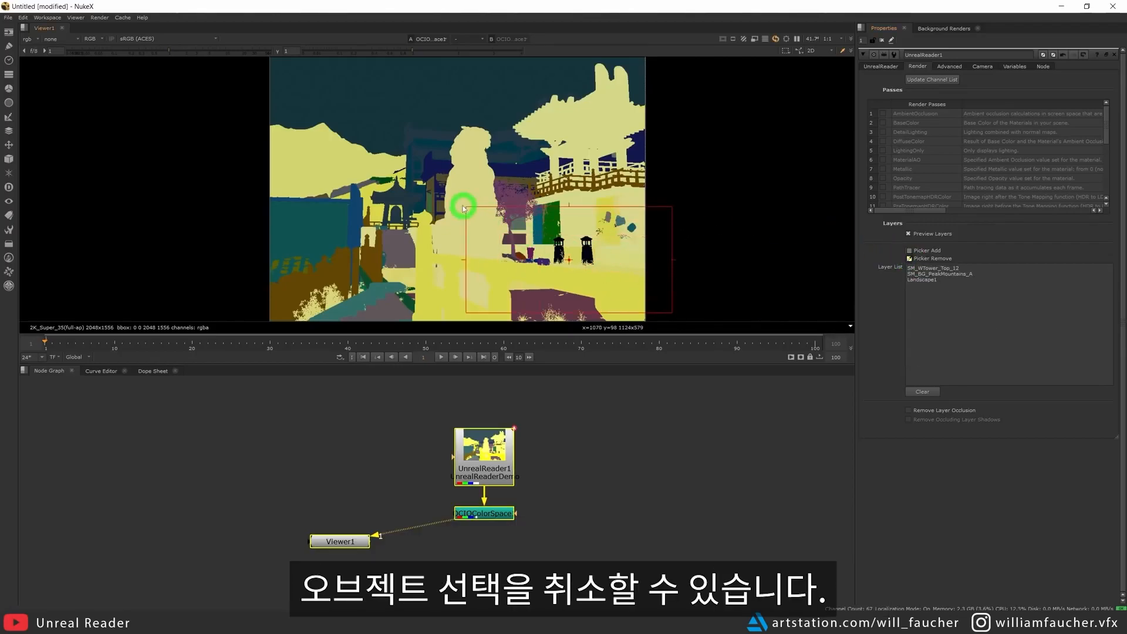
left_click_drag(438, 266, 362, 190, "ctrl+shift")
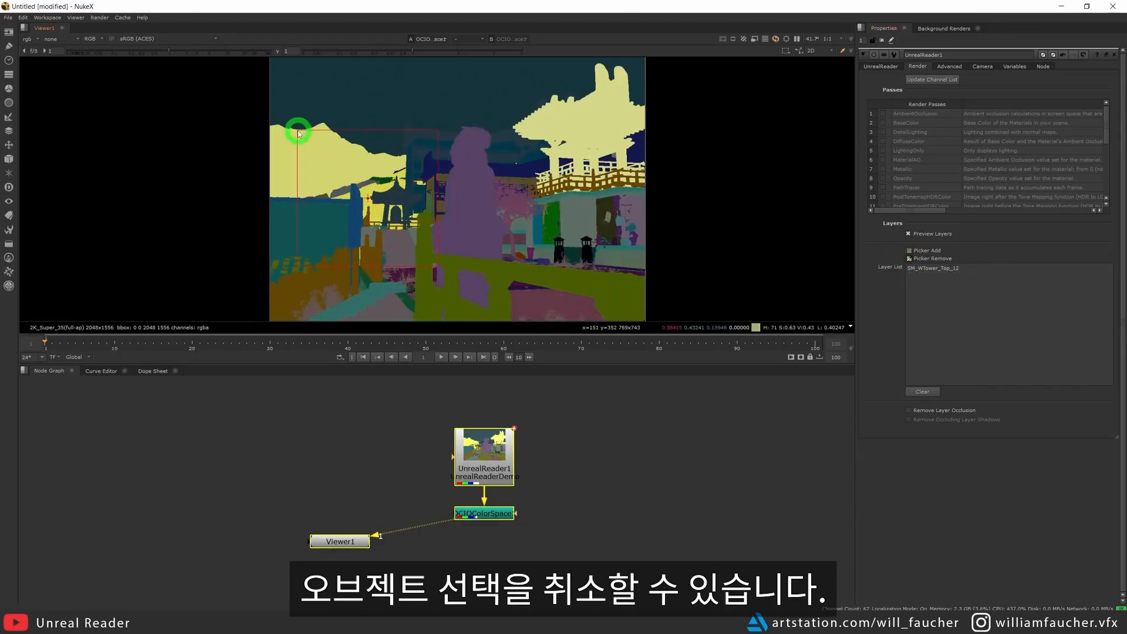
left_click_drag(475, 94, 681, 225, "ctrl+shift")
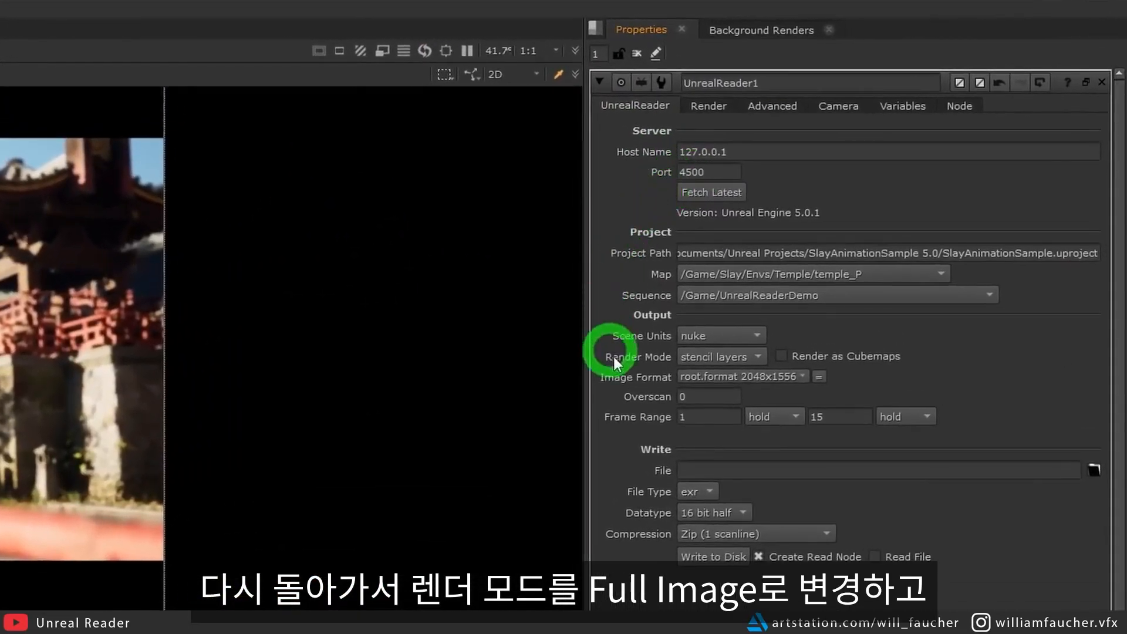
Set the UnrealReader render mode back to full image and check the enabled render passes among the viewer's channels.
left_click(720, 359)
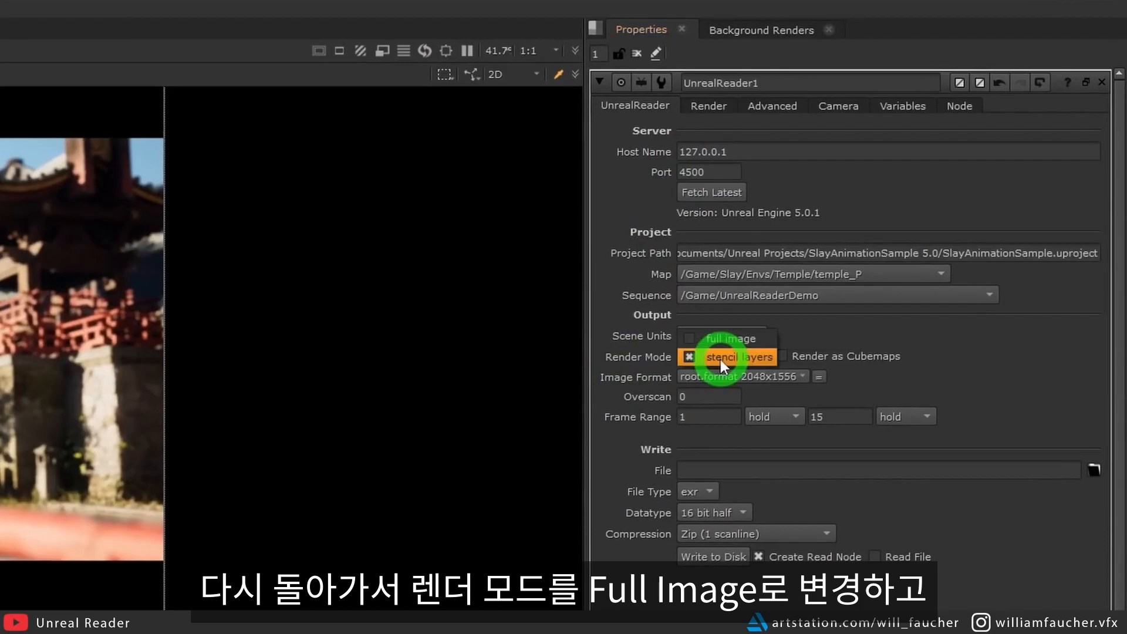
left_click(732, 336)
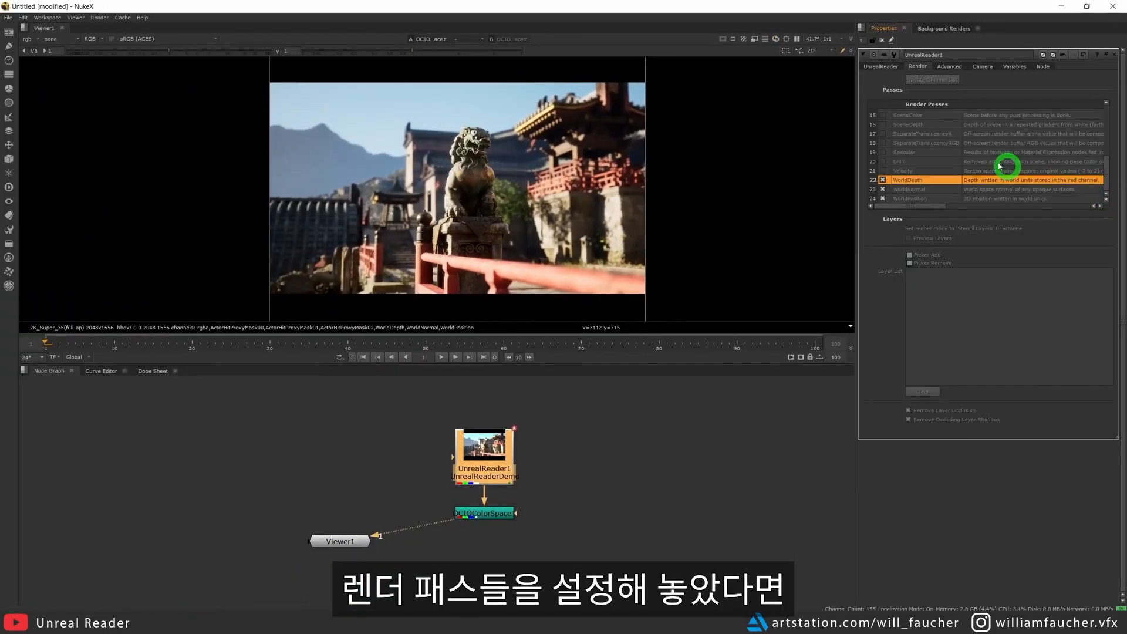
left_click_drag(930, 186, 930, 203)
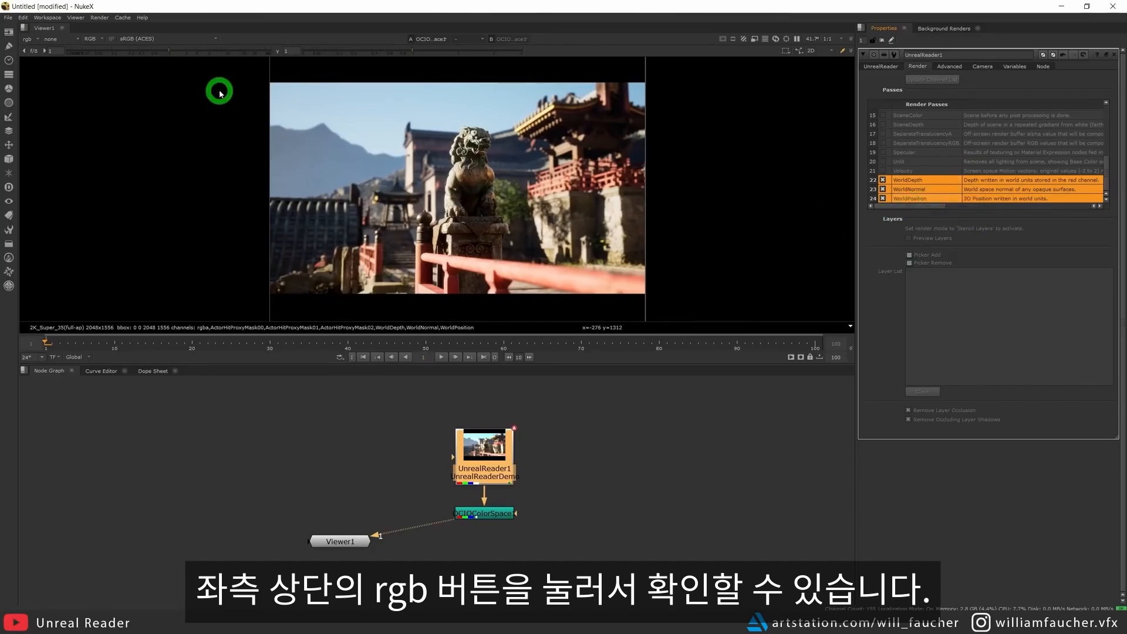
left_click(25, 40)
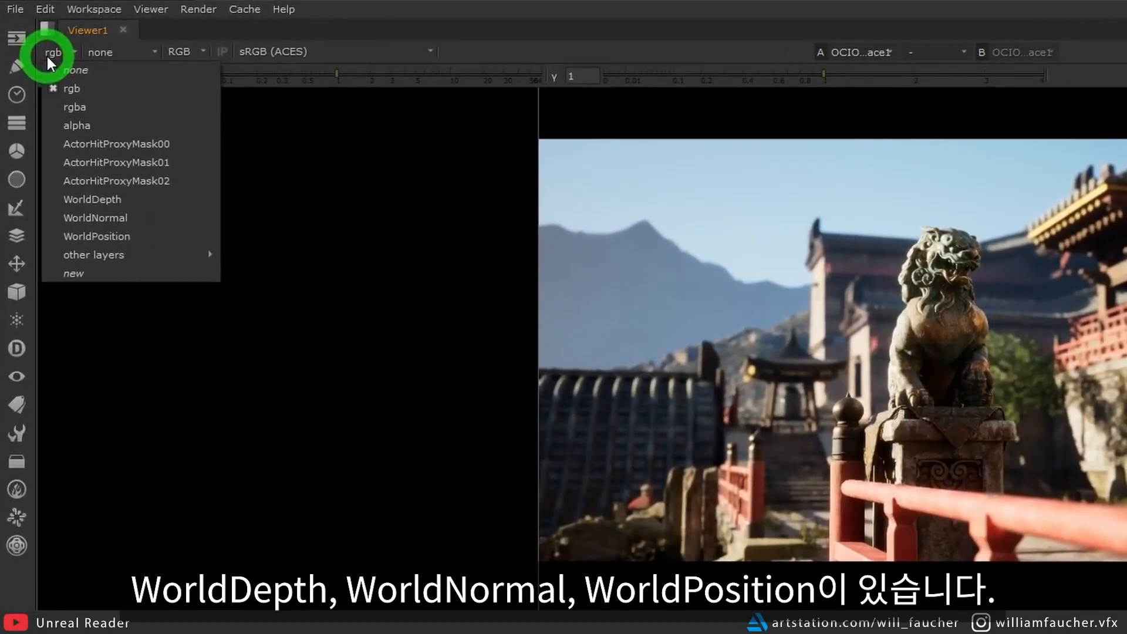
left_click(141, 218)
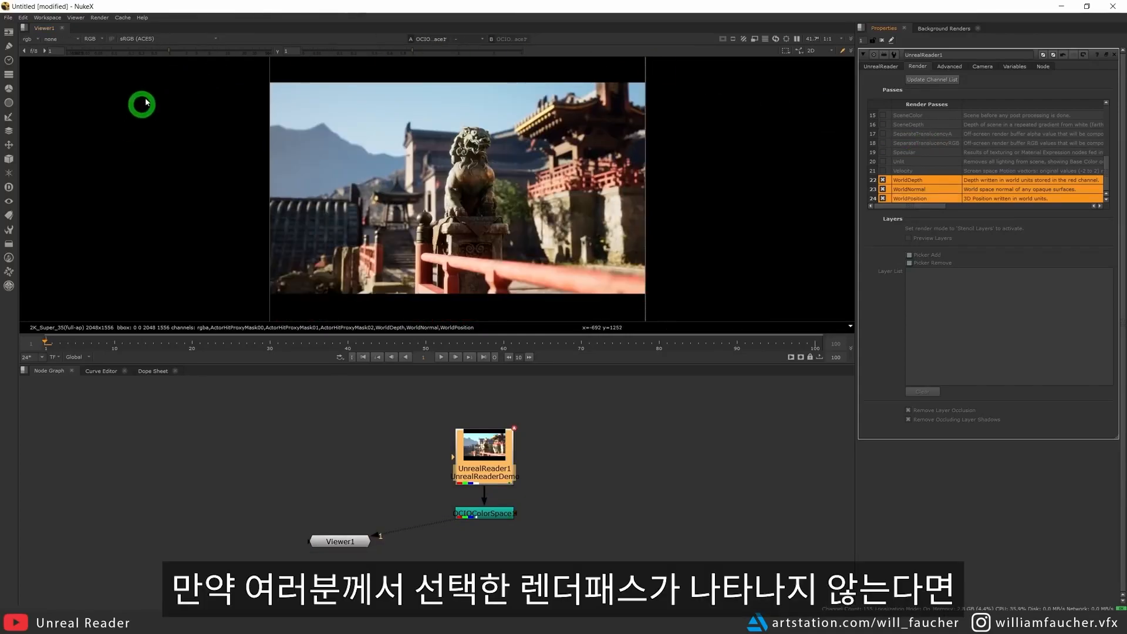
Update the UnrealReader channel list and recheck the viewer's channels for the enabled render passes.
left_click(30, 39)
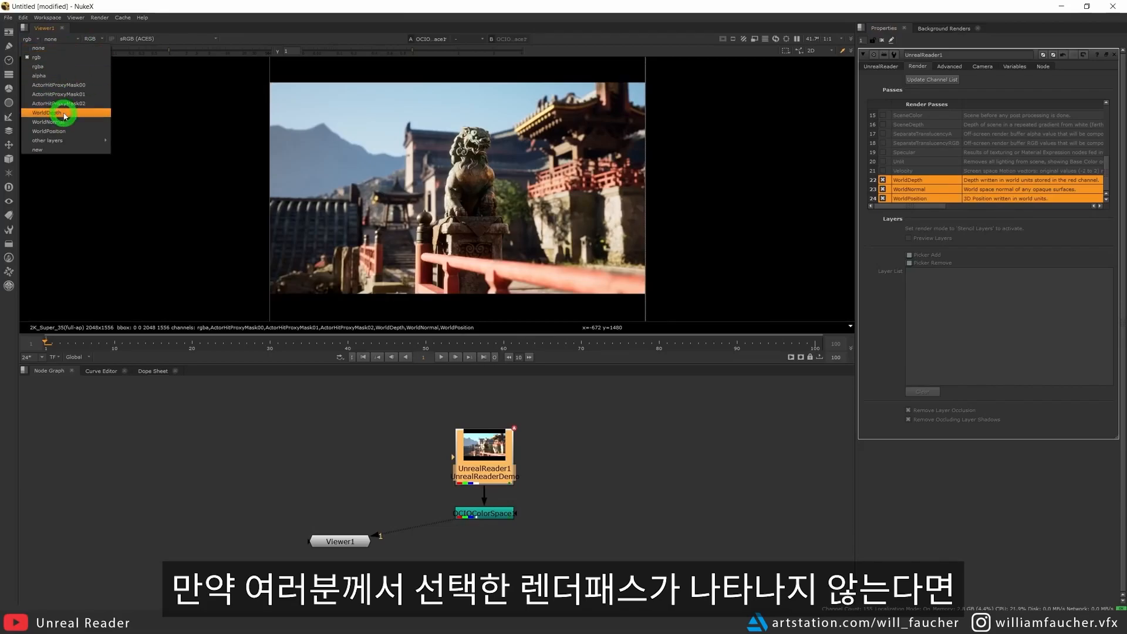
left_click(1066, 84)
left_click(927, 81)
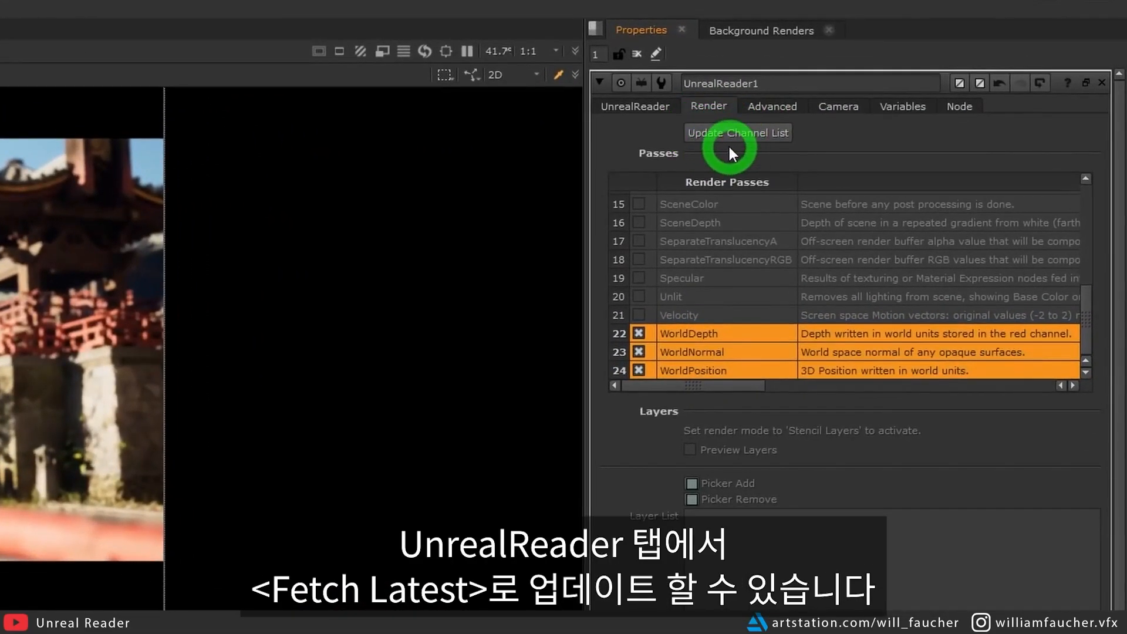
left_click(624, 105)
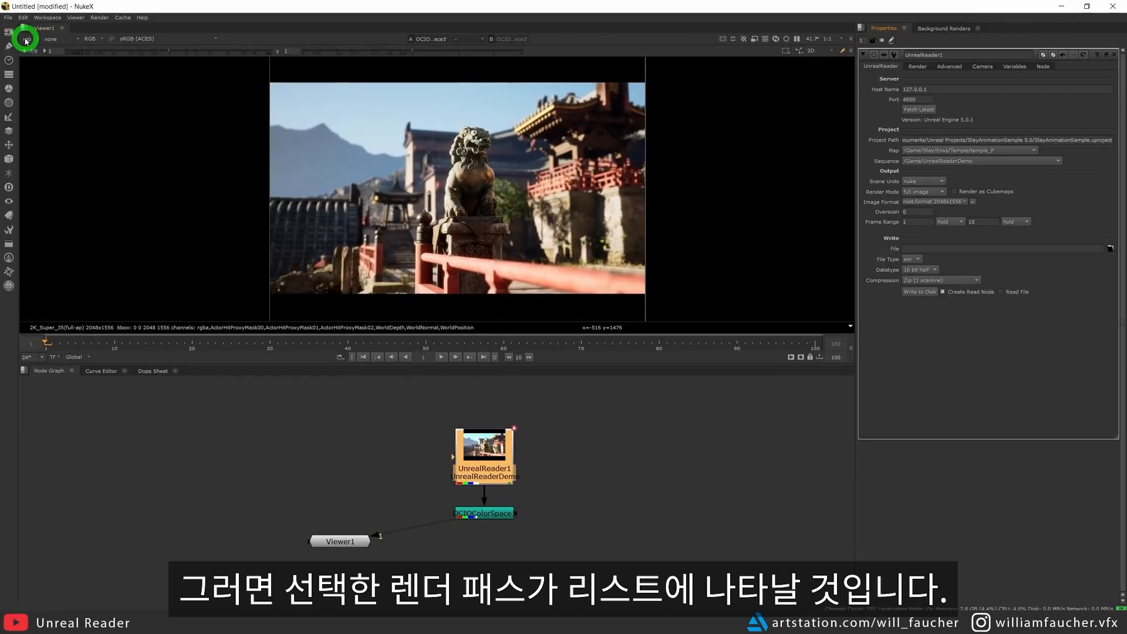
left_click(26, 41)
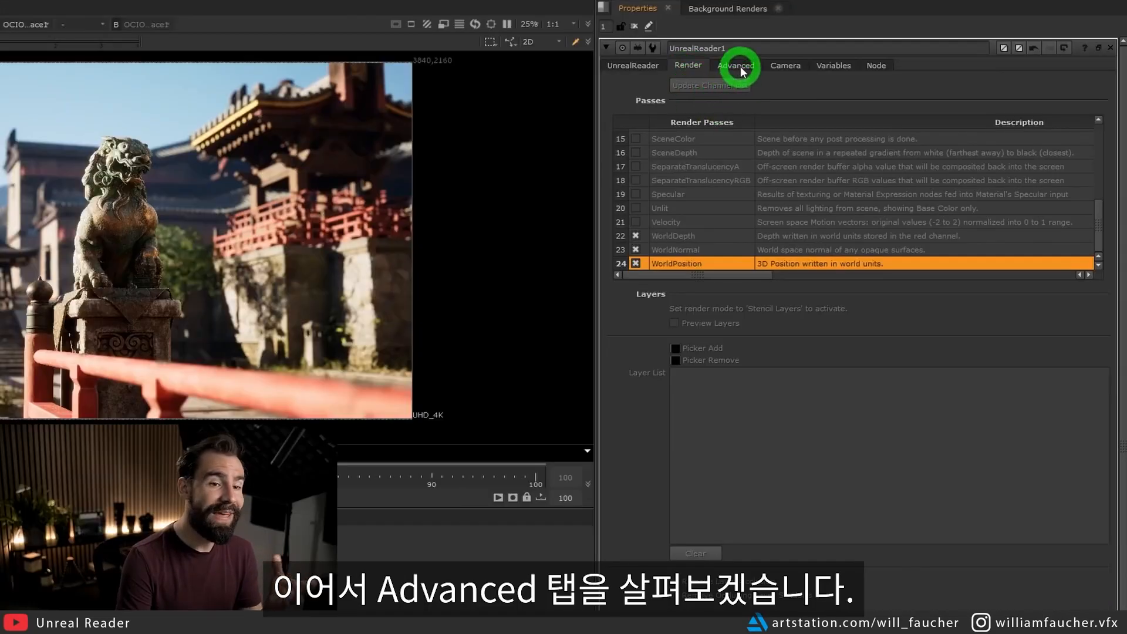
Set UnrealReader's temporal sample count to 16 and its anti-aliasing method to none in the advanced settings.
left_click(741, 65)
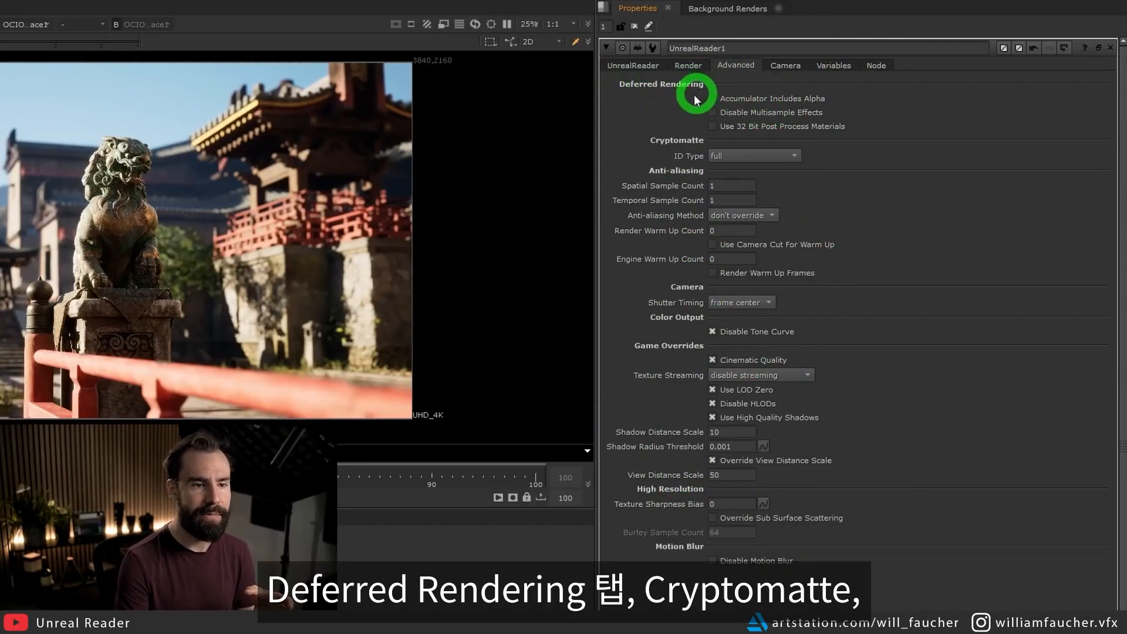
left_click(783, 156)
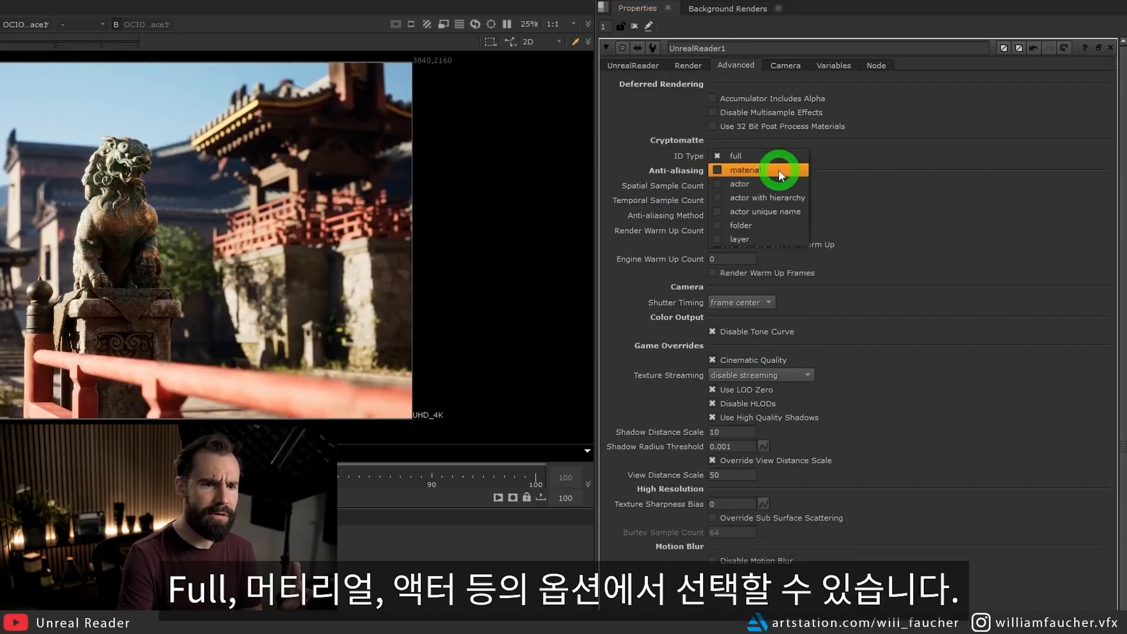
left_click(924, 147)
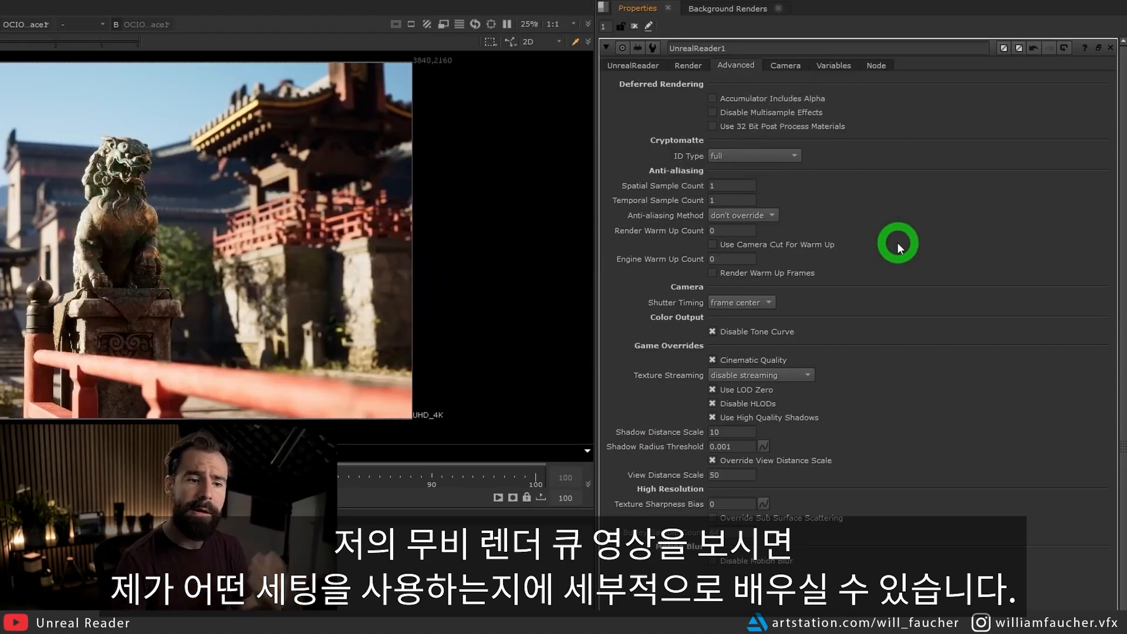
left_click(711, 200)
left_click_drag(711, 200, 659, 211)
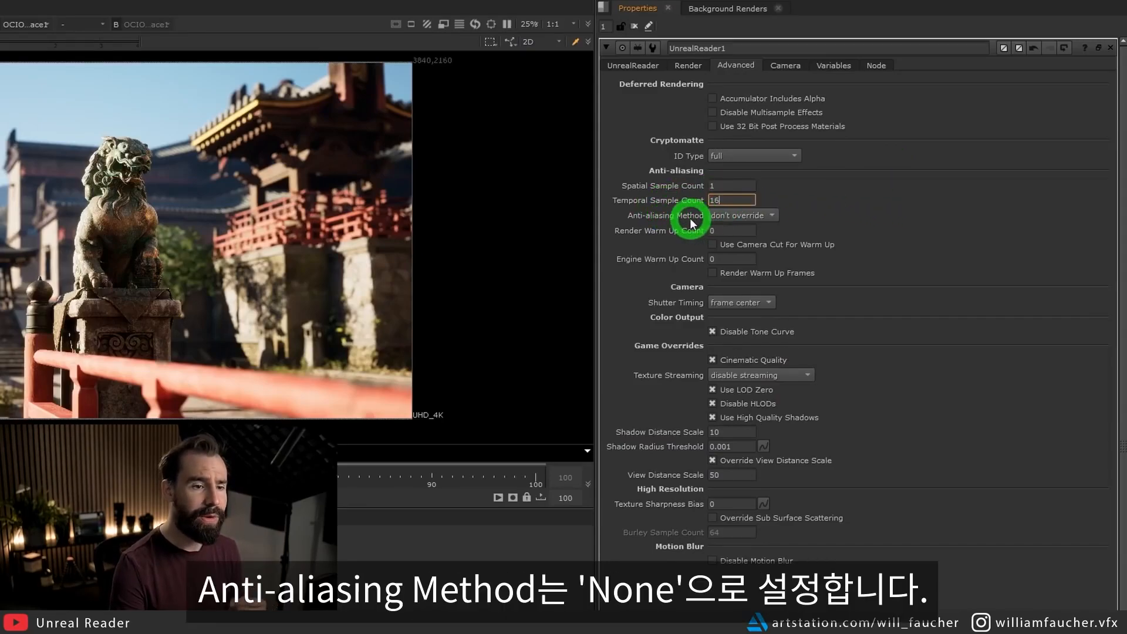
left_click(758, 221)
left_click(755, 229)
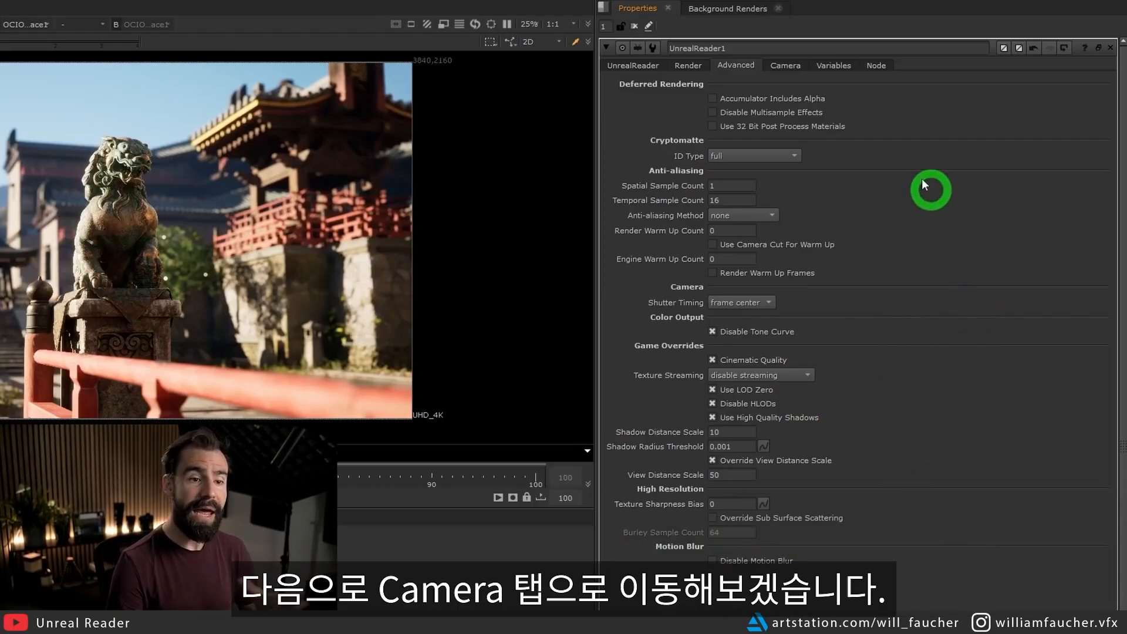
Create a camera from the UnrealReader camera data with Link Output enabled and place its node beside UnrealReader.
left_click(793, 63)
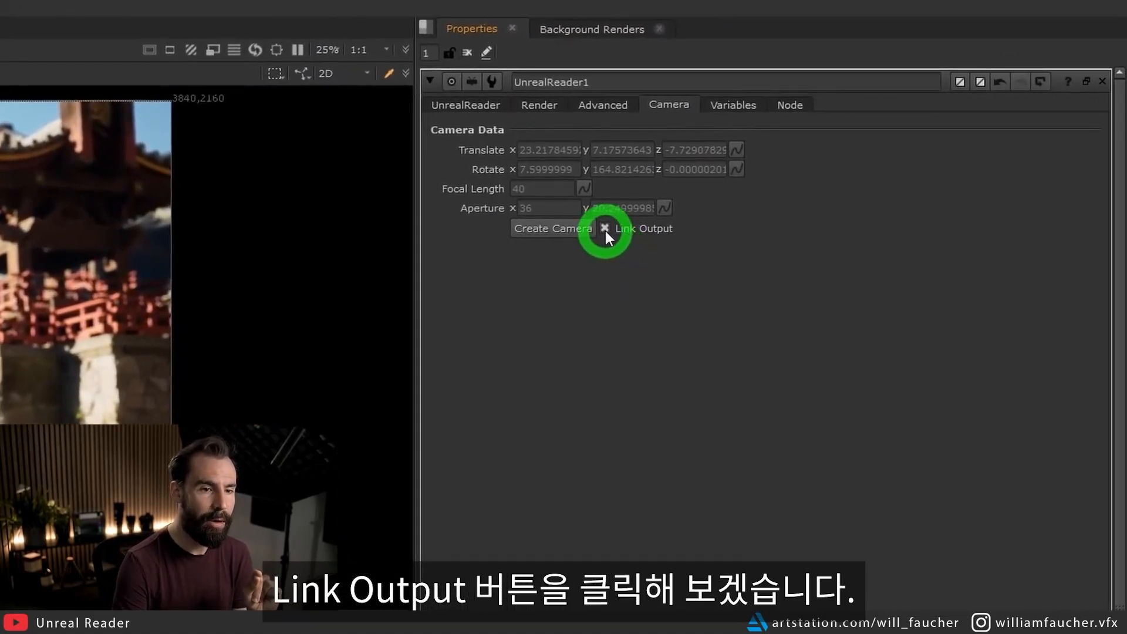
left_click(554, 229)
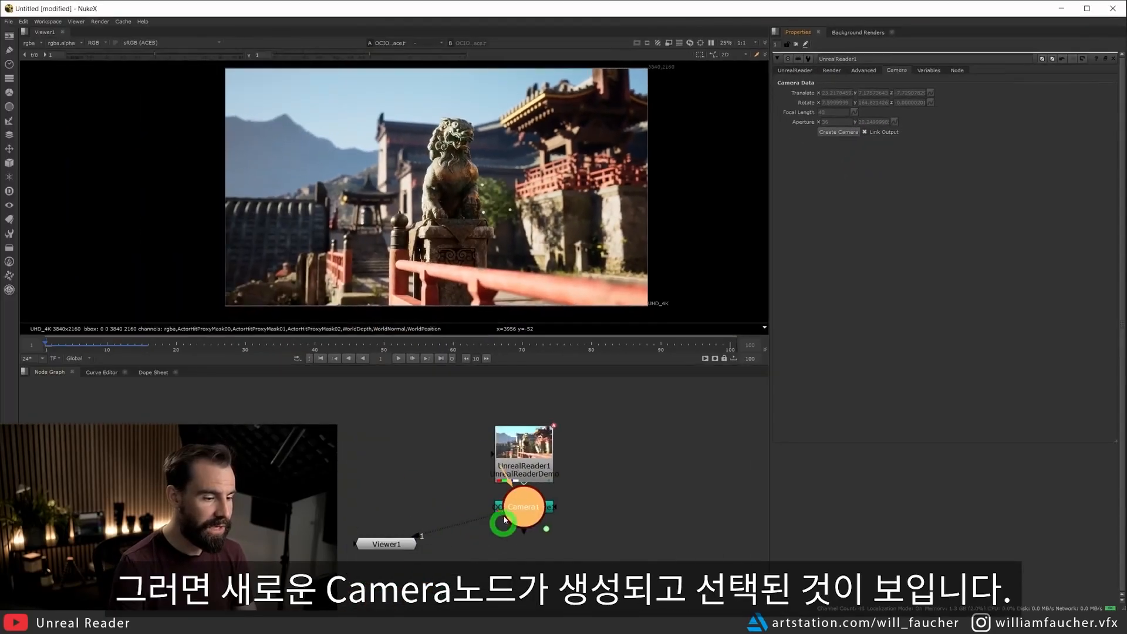
left_click_drag(505, 520, 642, 454)
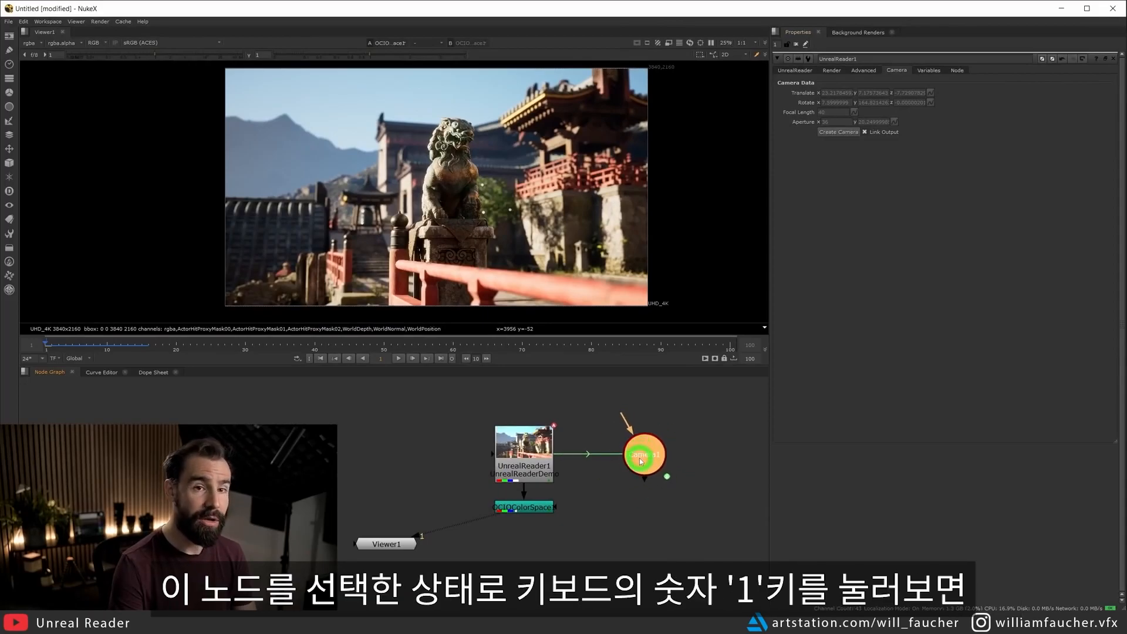
View the linked camera in 3D space and scrub the timeline to frame 11 to inspect its animation.
key("1")
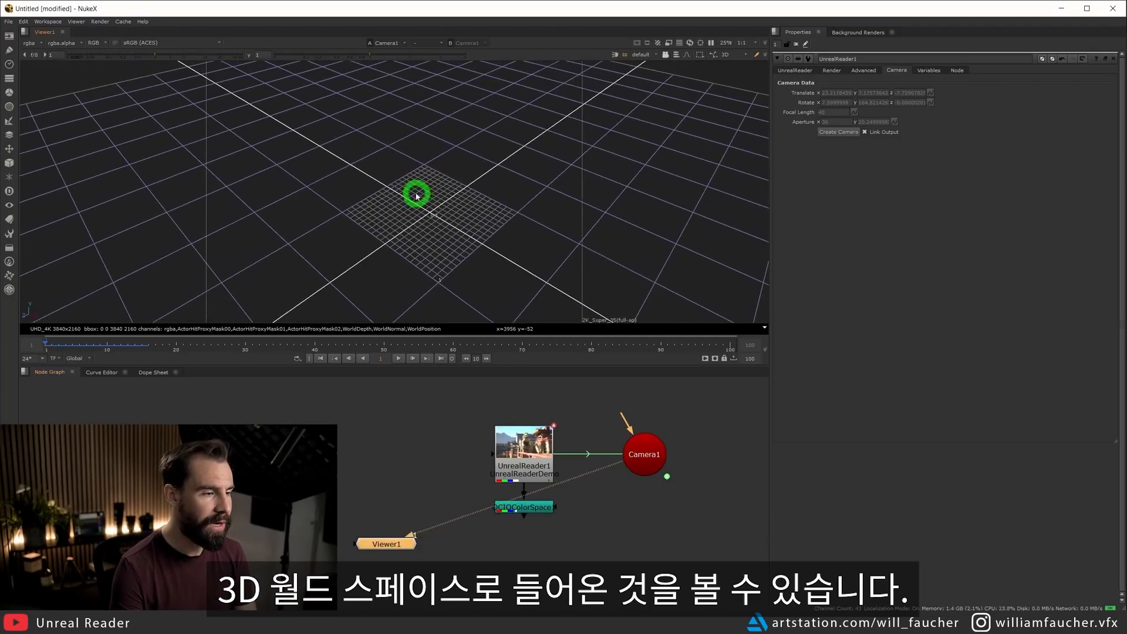
scroll(513, 171, "down", 5)
mouse_move(462, 191)
middle_mouse_down()
mouse_move(461, 170)
mouse_move(462, 210)
middle_mouse_up()
scroll(461, 211, "down", 12)
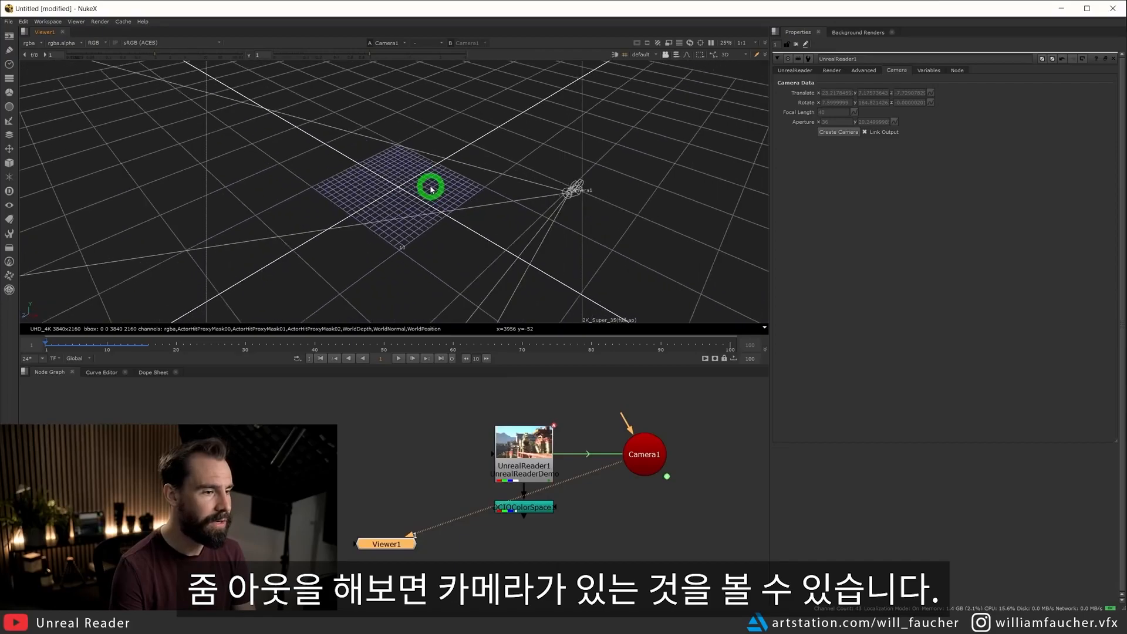
left_click_drag(462, 152, 247, 235, "ctrl")
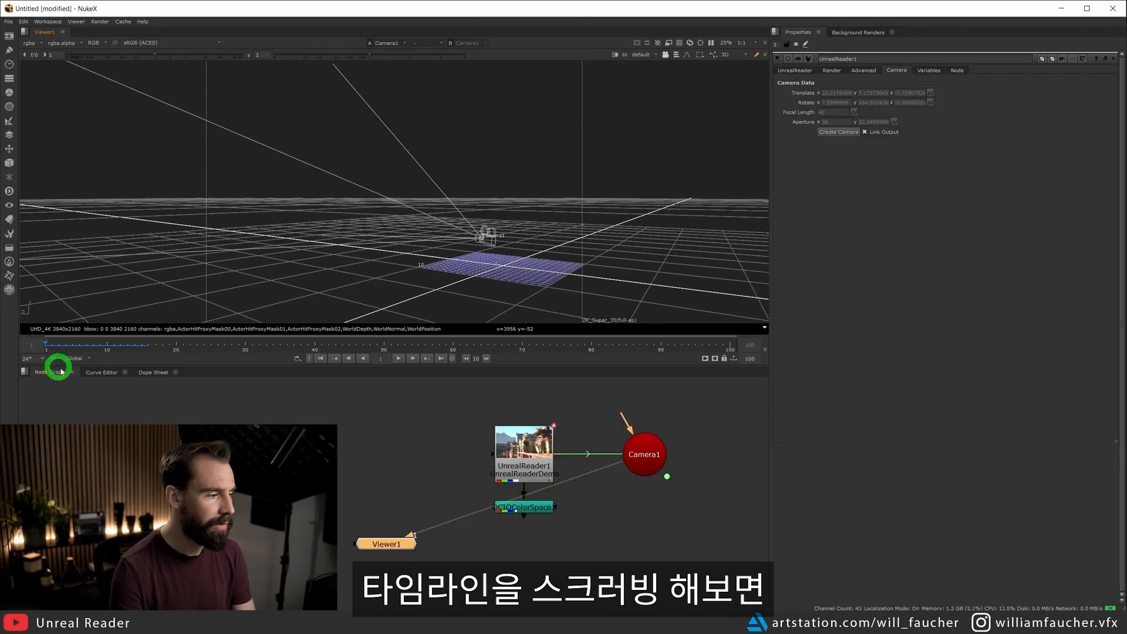
left_click_drag(68, 340, 116, 341)
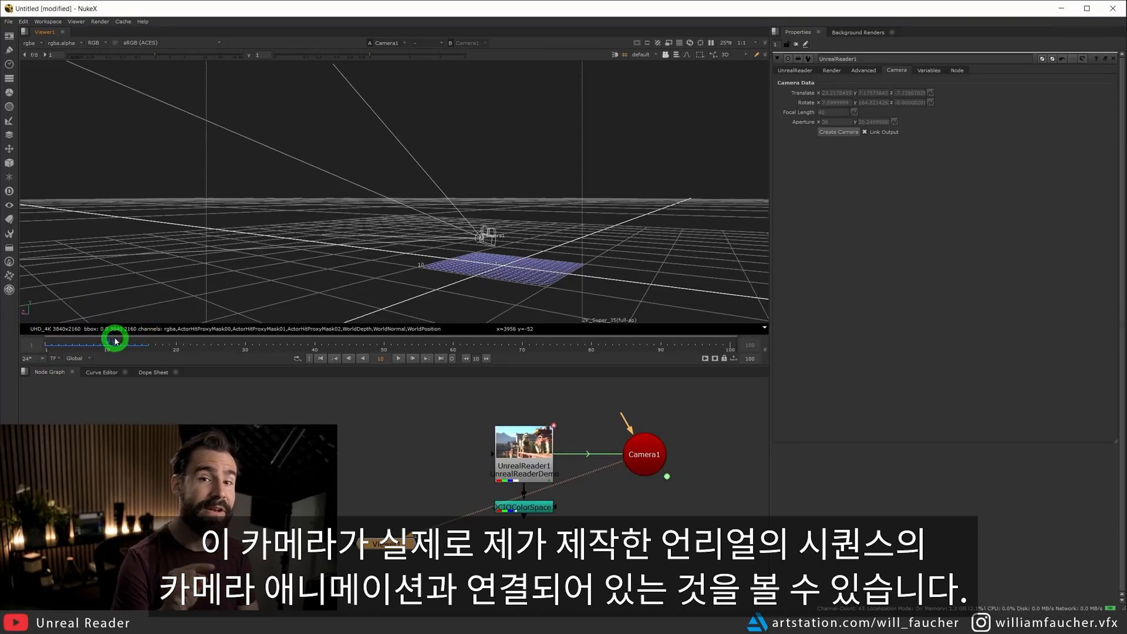
mouse_move(116, 341)
left_mouse_down()
mouse_move(139, 340)
mouse_move(126, 340)
mouse_move(131, 351)
left_mouse_up()
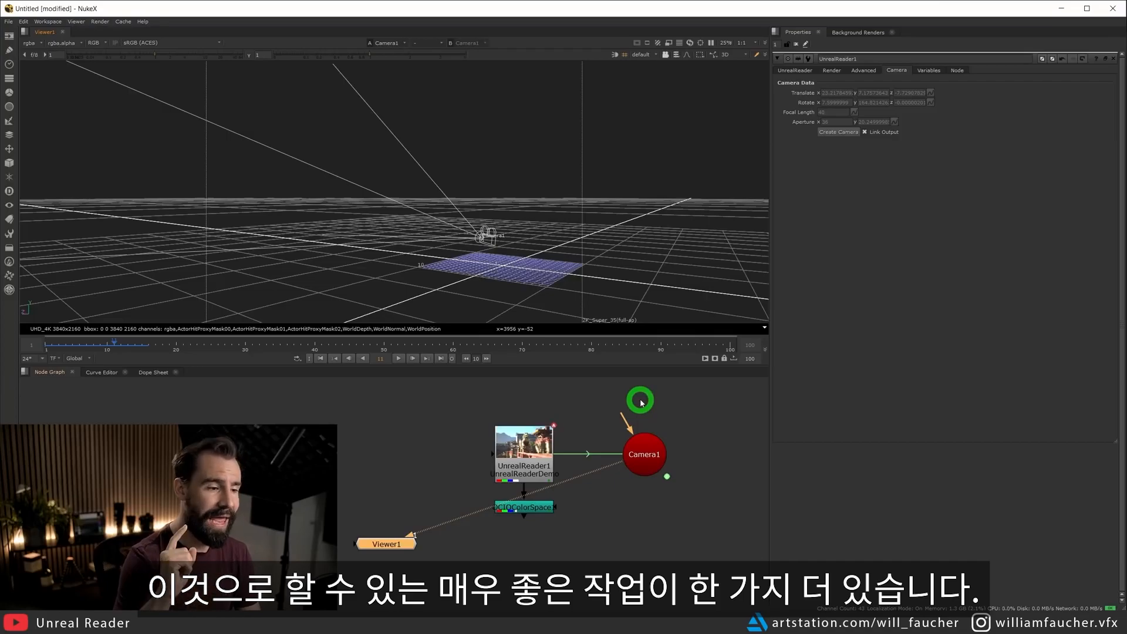
Delete the linked camera and add a new Camera node beside the UnrealReader node.
left_click_drag(707, 390, 588, 507)
key("Delete")
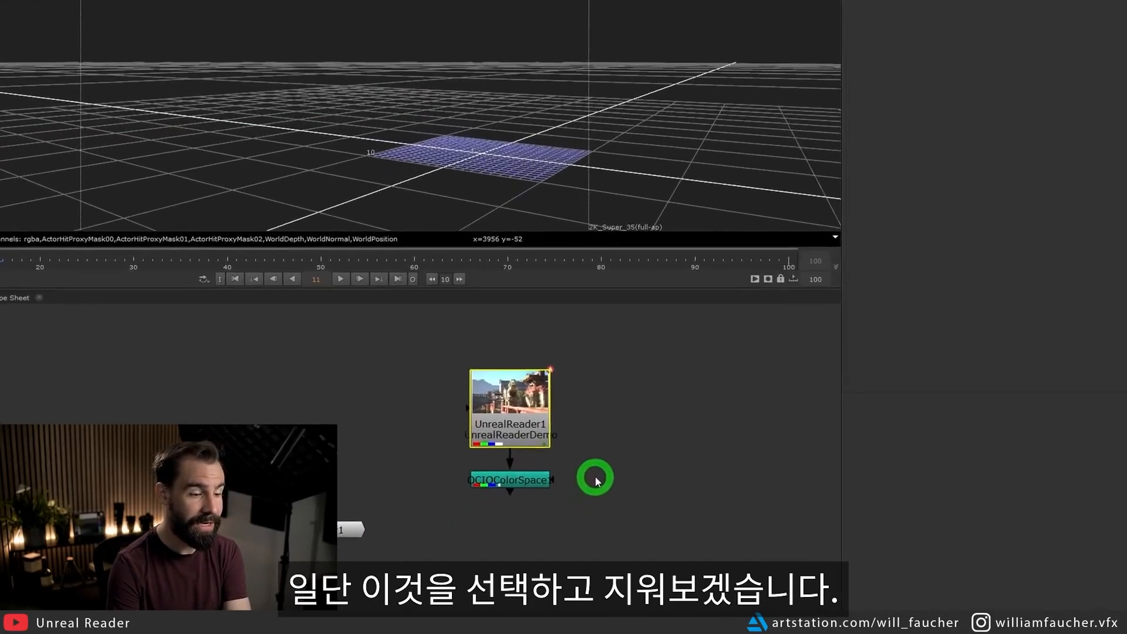
key("Tab")
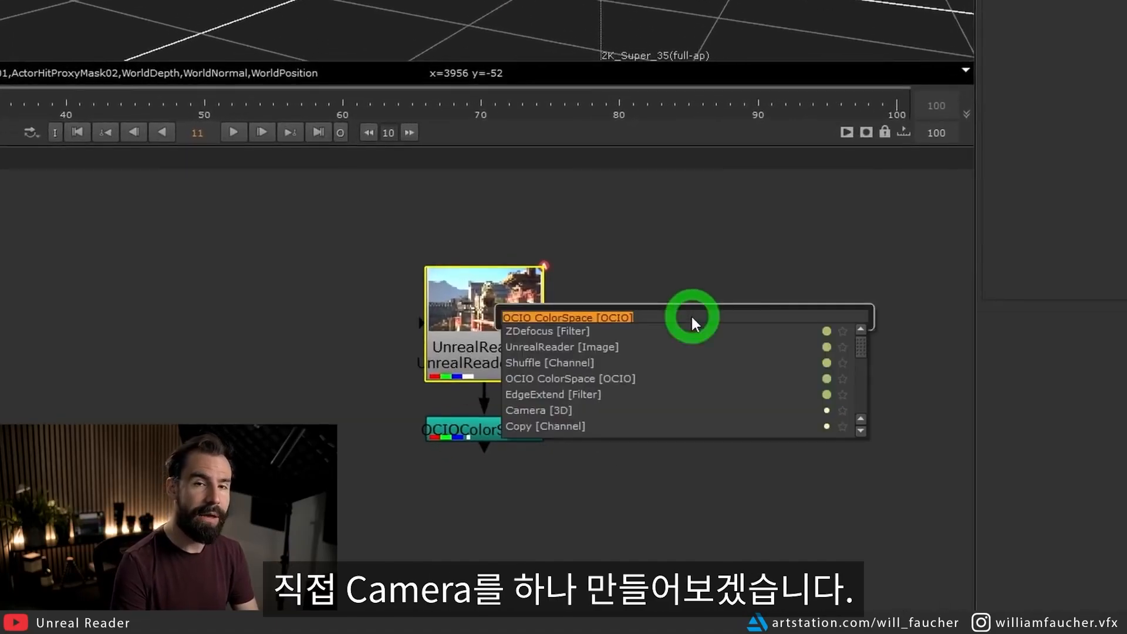
type("camera")
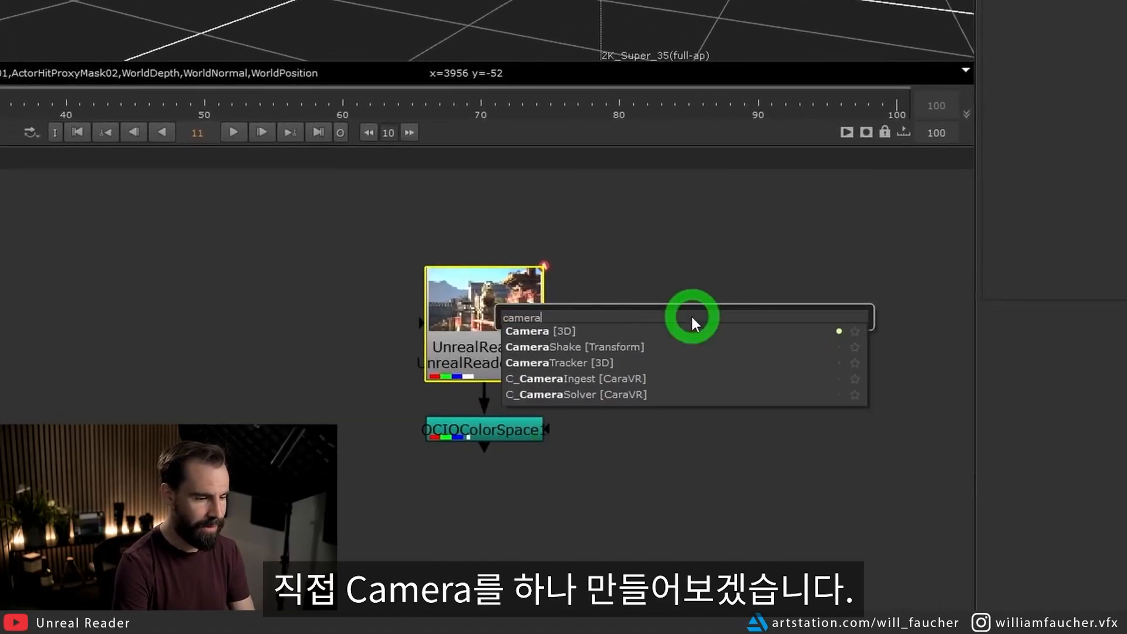
key("Return")
mouse_move(732, 291)
left_mouse_down()
mouse_move(712, 307)
mouse_move(727, 296)
left_mouse_up()
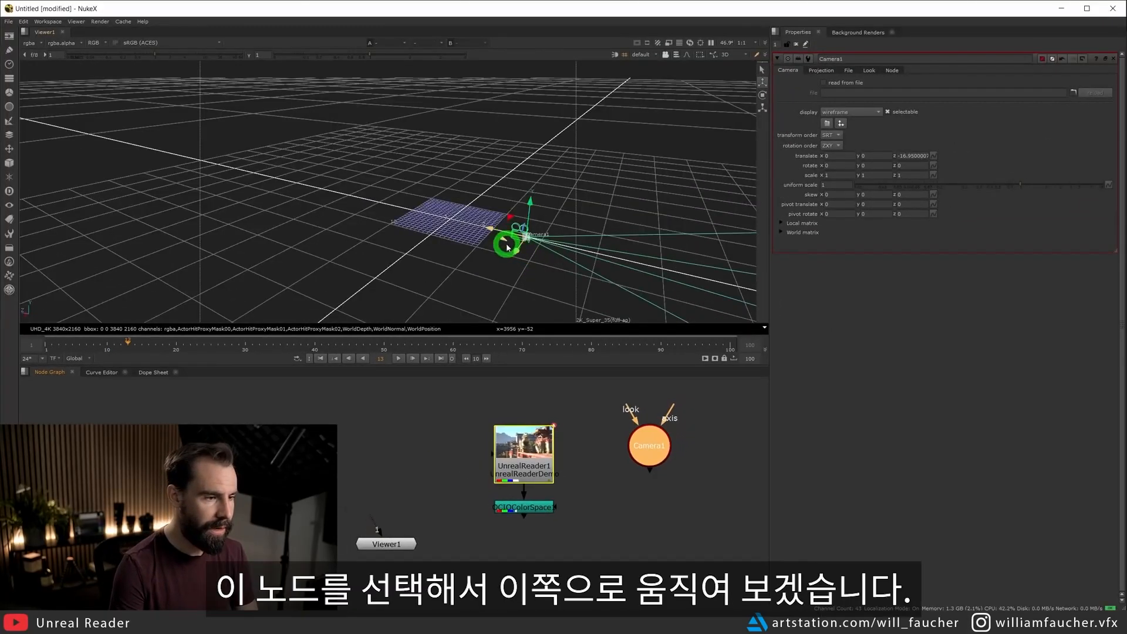
Move the new camera in 3D to about 22.95, 28.25, -22.35 and rotate it to about 5.3, -178.3, 0.
left_click_drag(508, 243, 407, 378)
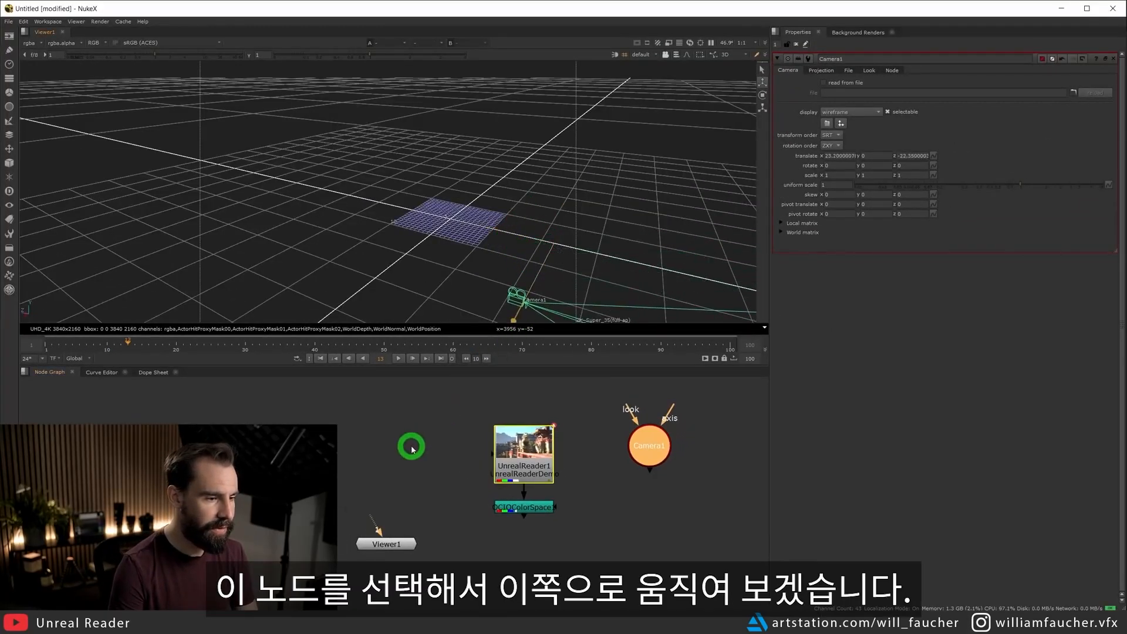
left_click_drag(531, 280, 590, 188)
right_click(589, 186)
right_click_drag(533, 163, 536, 206, "alt")
Connect the new camera to UnrealReader's Camera input and show the OCIOColorSpace output in the viewer.
left_click_drag(652, 468, 562, 454)
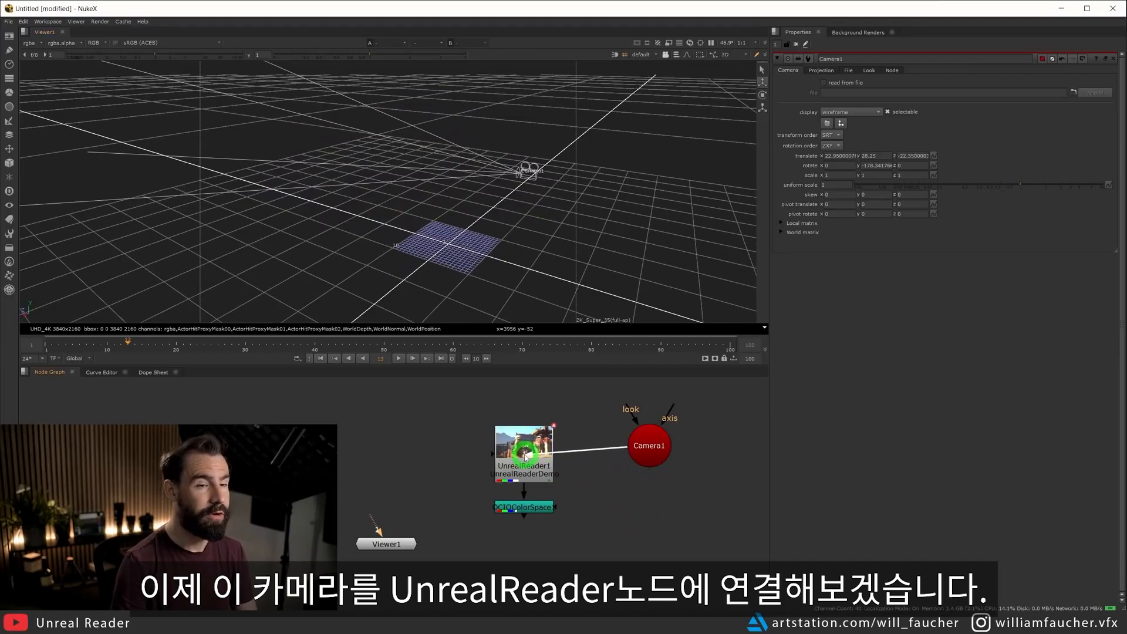
left_click(623, 518)
left_click(536, 449)
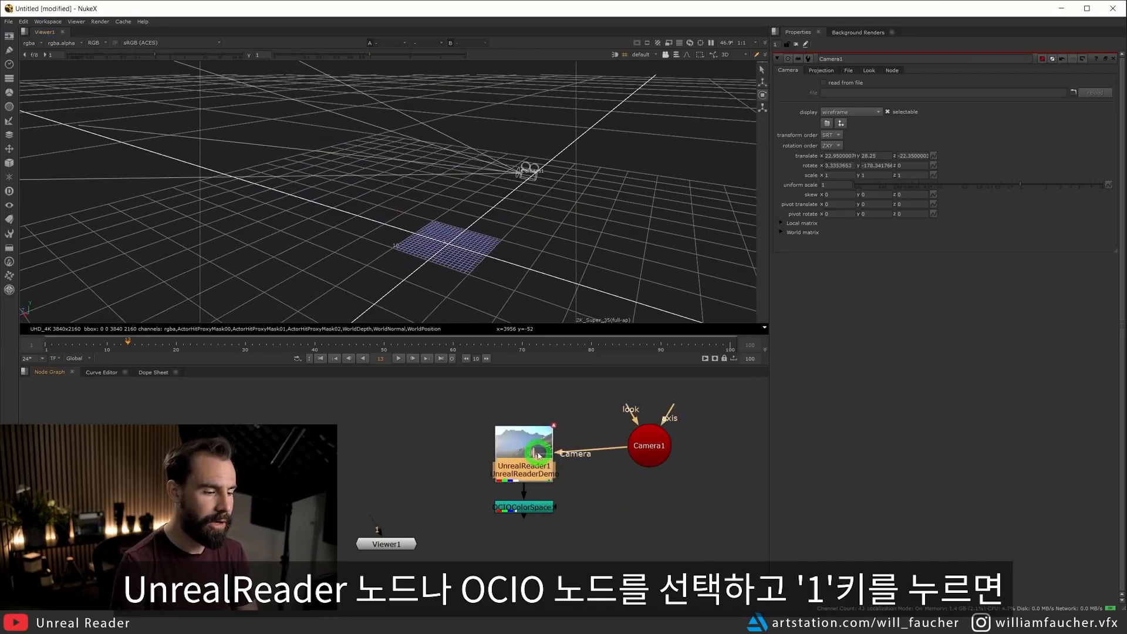
left_click(537, 512)
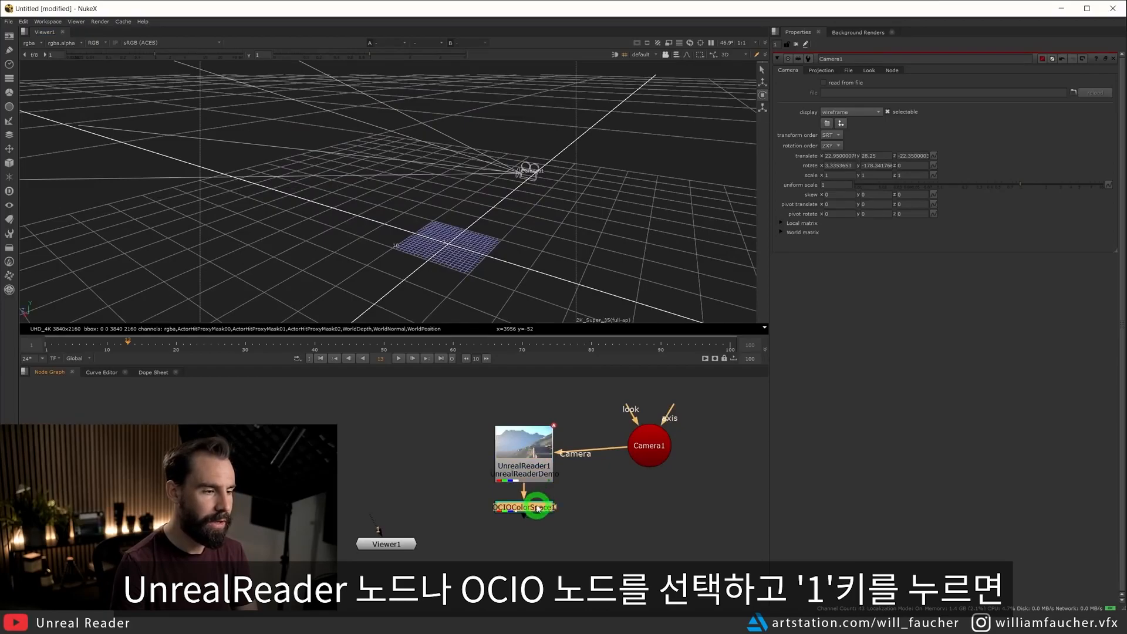
key("1")
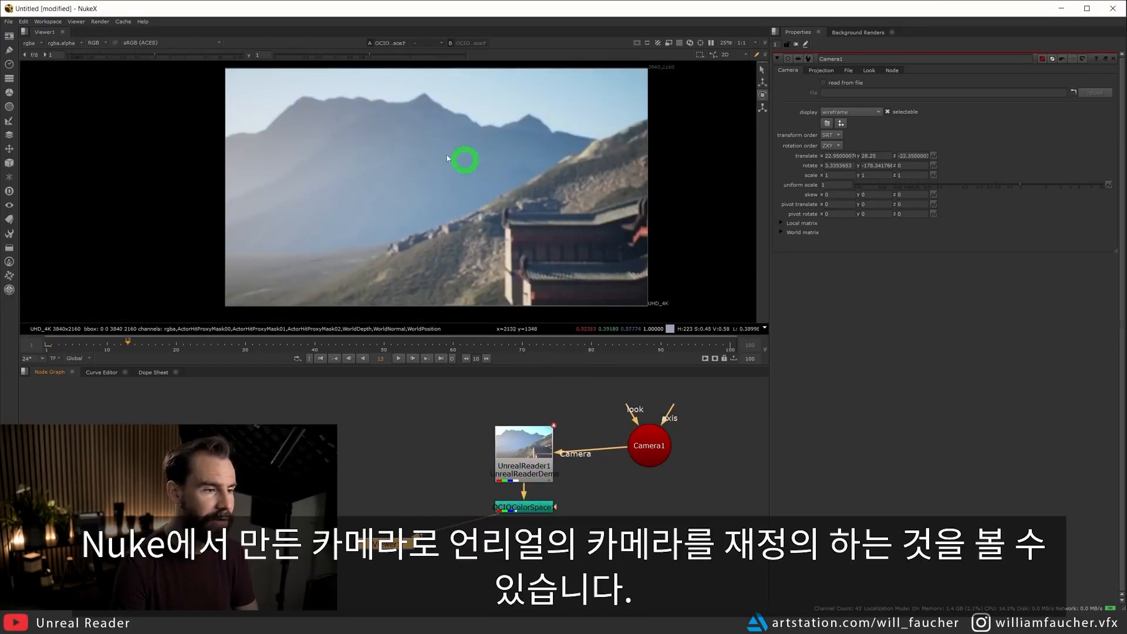
Delete the custom Camera node so that UnrealReader goes back to the Unreal sequence's own camera.
left_click_drag(641, 441, 660, 444)
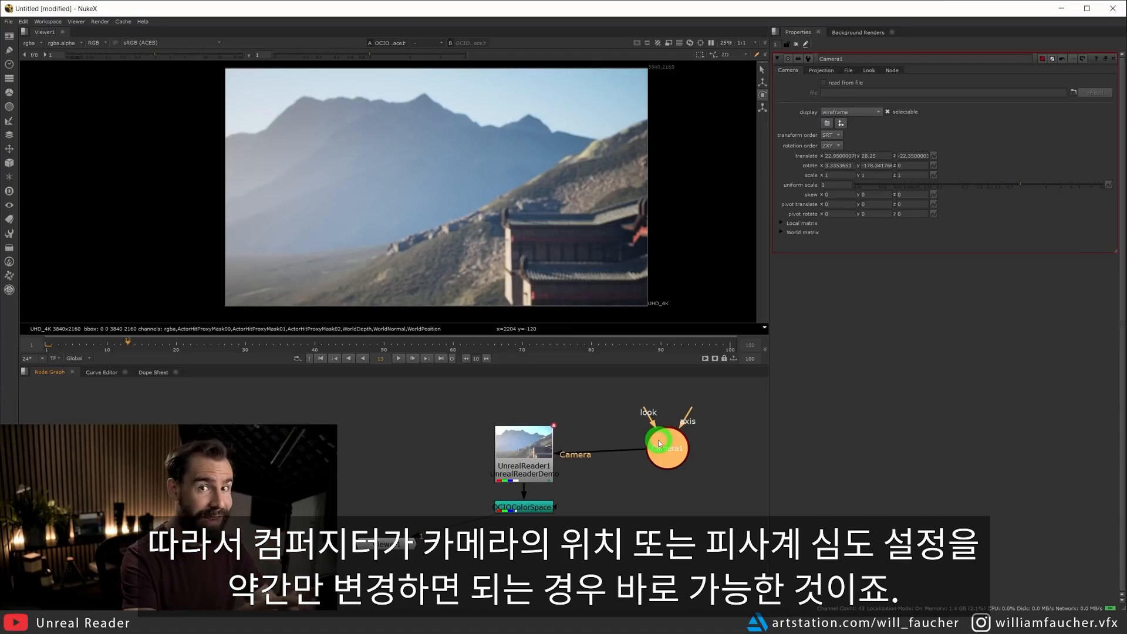
left_click(682, 507)
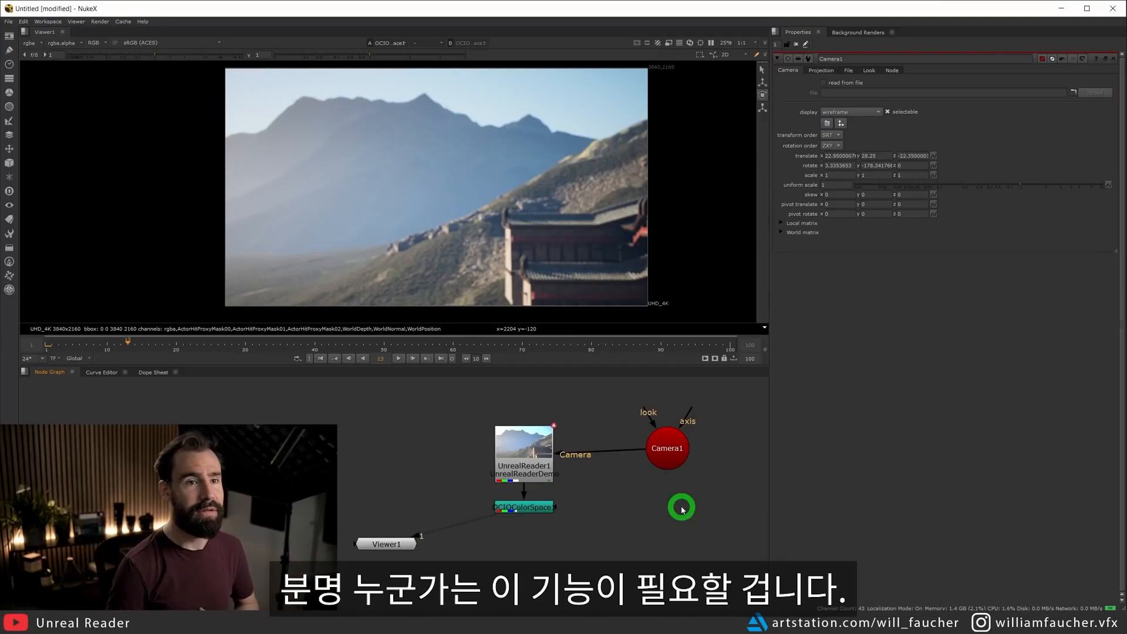
left_click_drag(708, 506, 587, 403)
key("Delete")
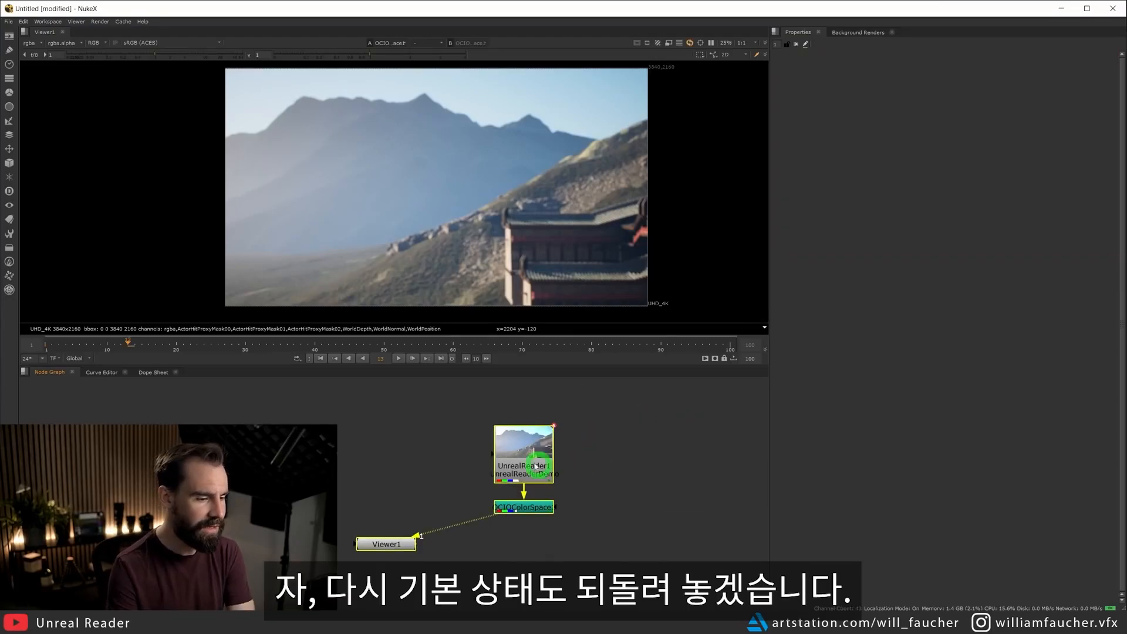
left_click(517, 451)
left_click(530, 517)
left_click(546, 250)
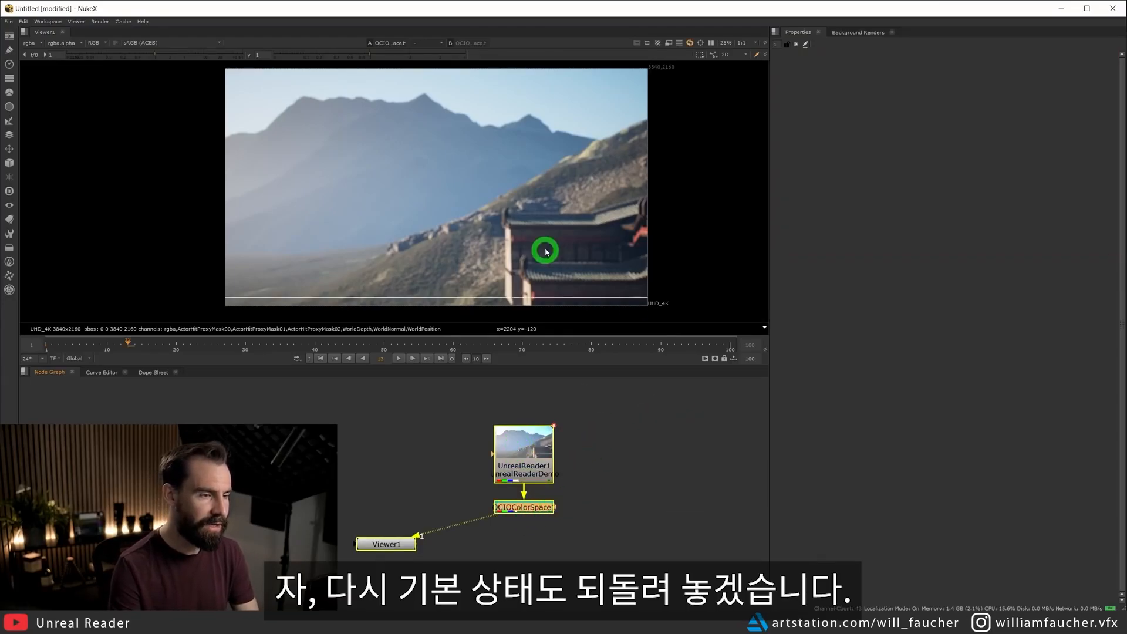
left_click(702, 449)
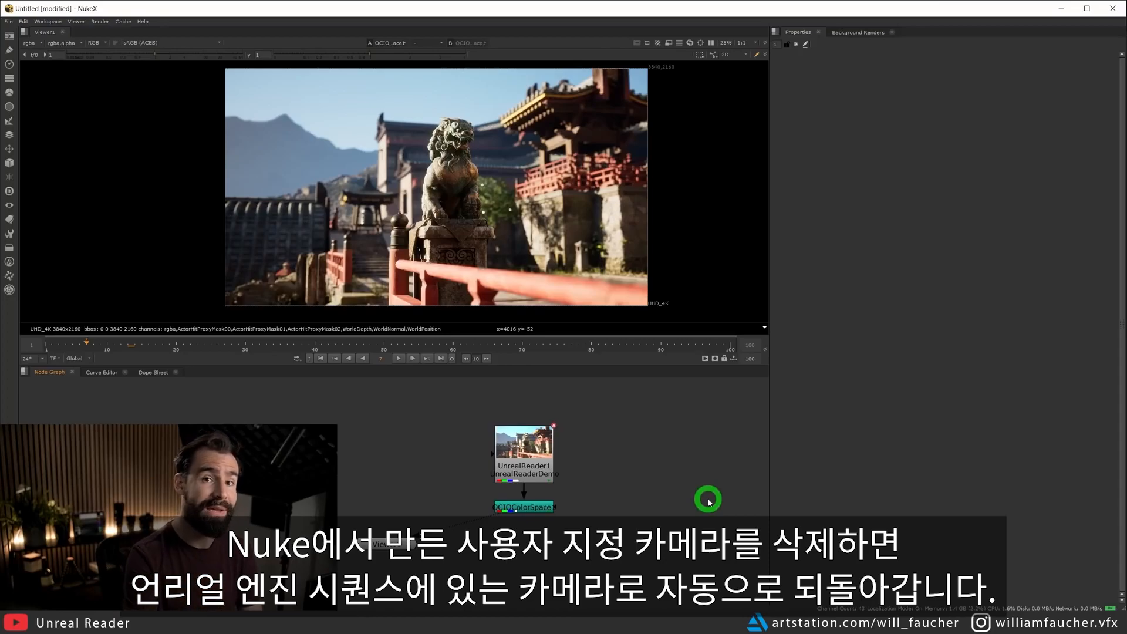
Add the console variable r.ScreenPercentage with value 200 to UnrealReader, and delete it again.
double_click(521, 463)
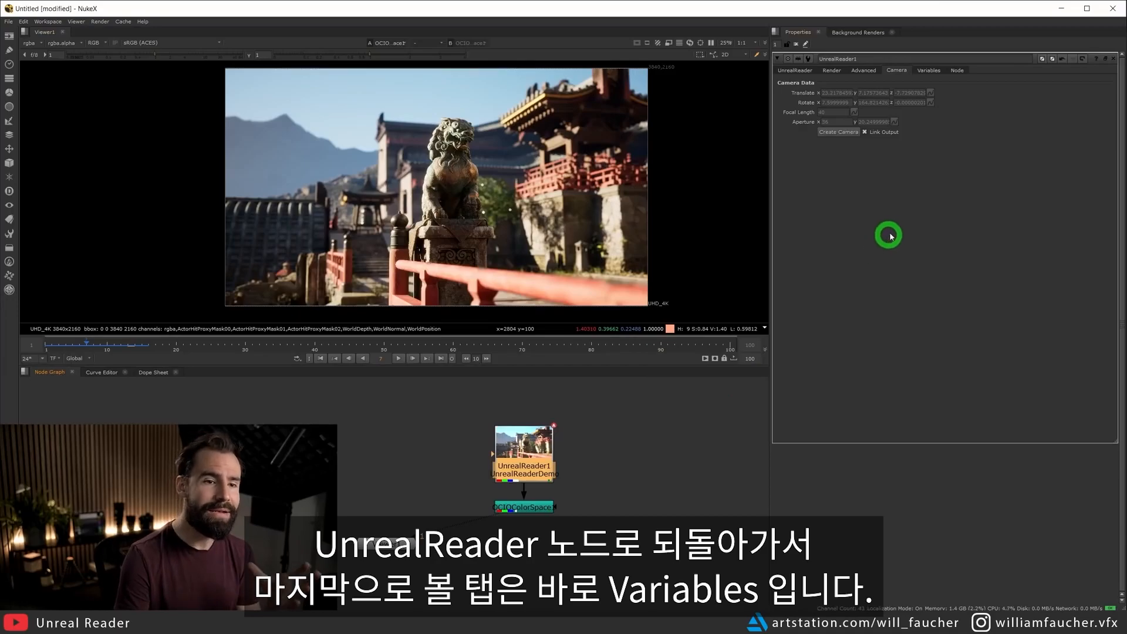
left_click(928, 71)
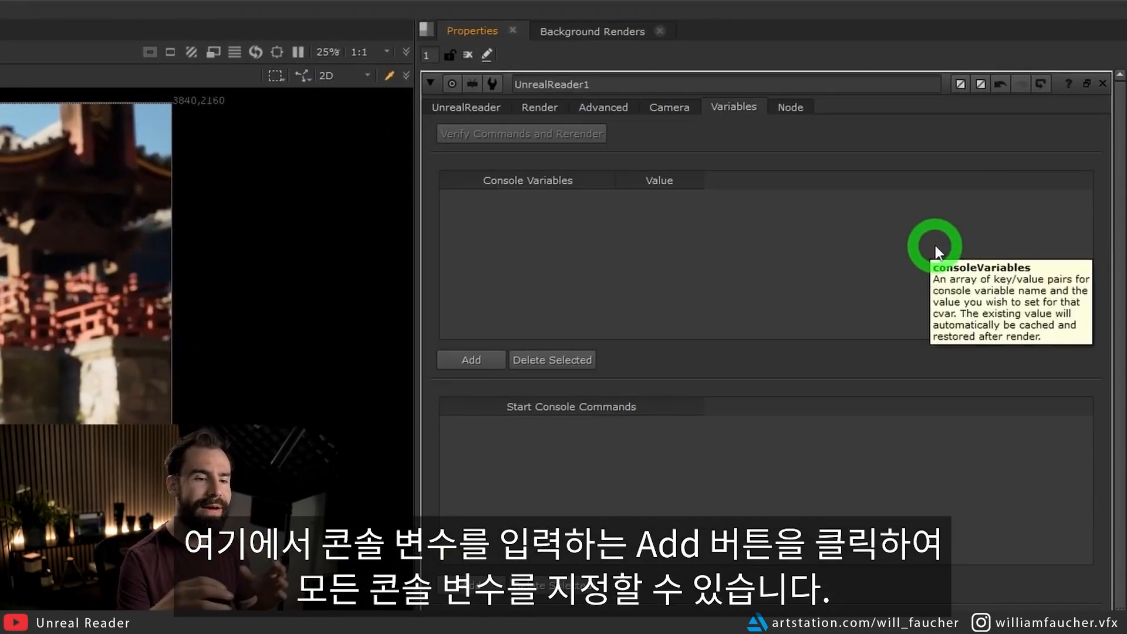
left_click(463, 364)
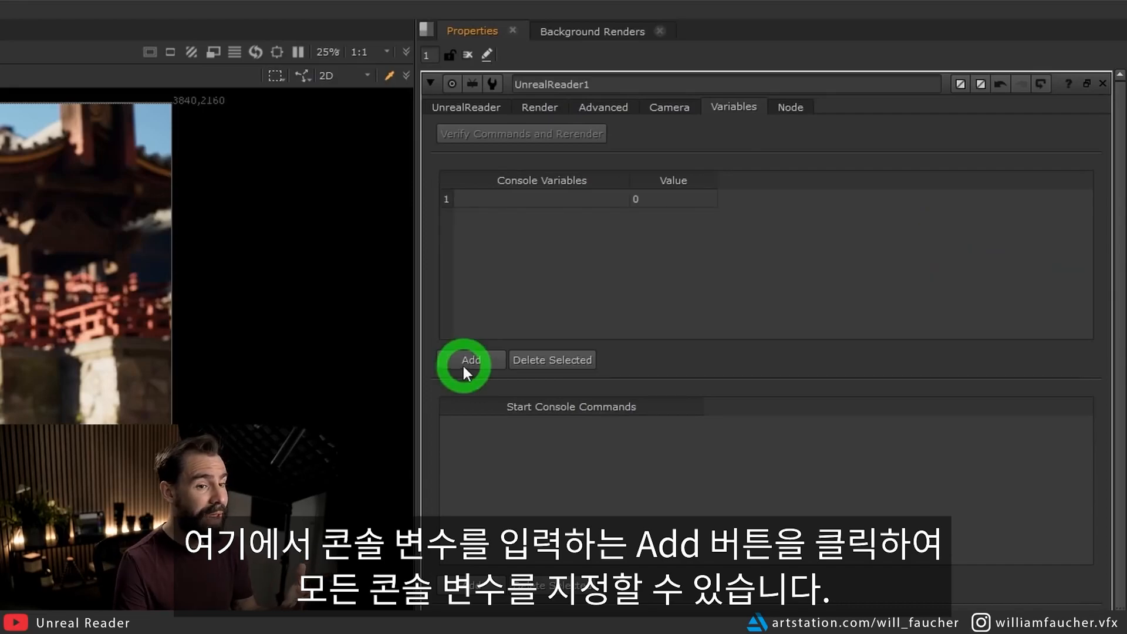
double_click(562, 198)
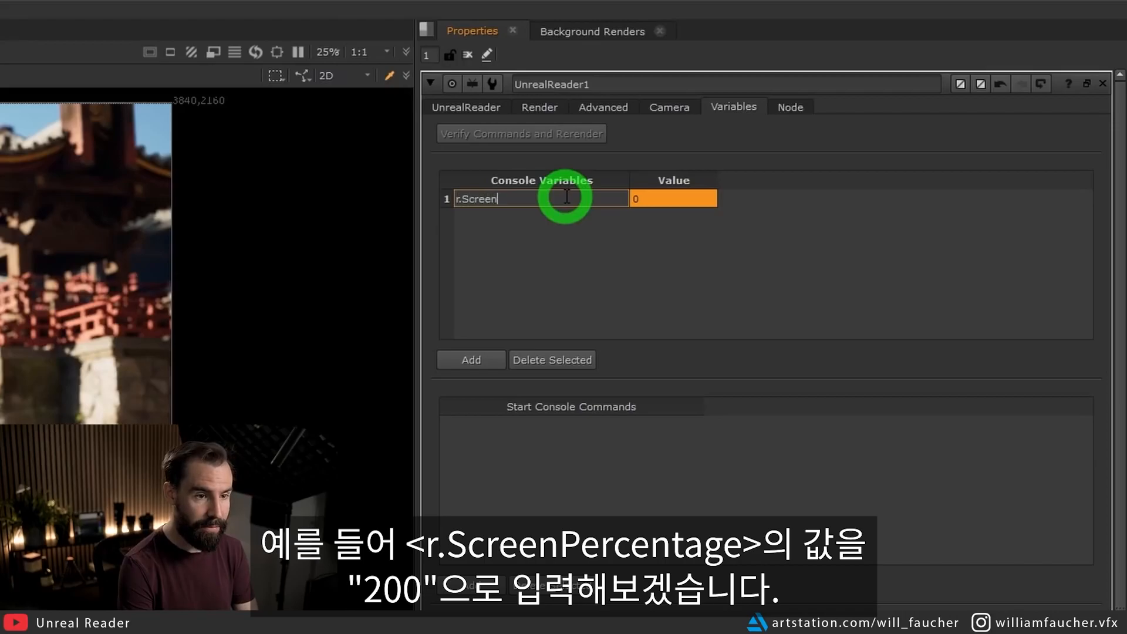
left_click(628, 202)
double_click(656, 199)
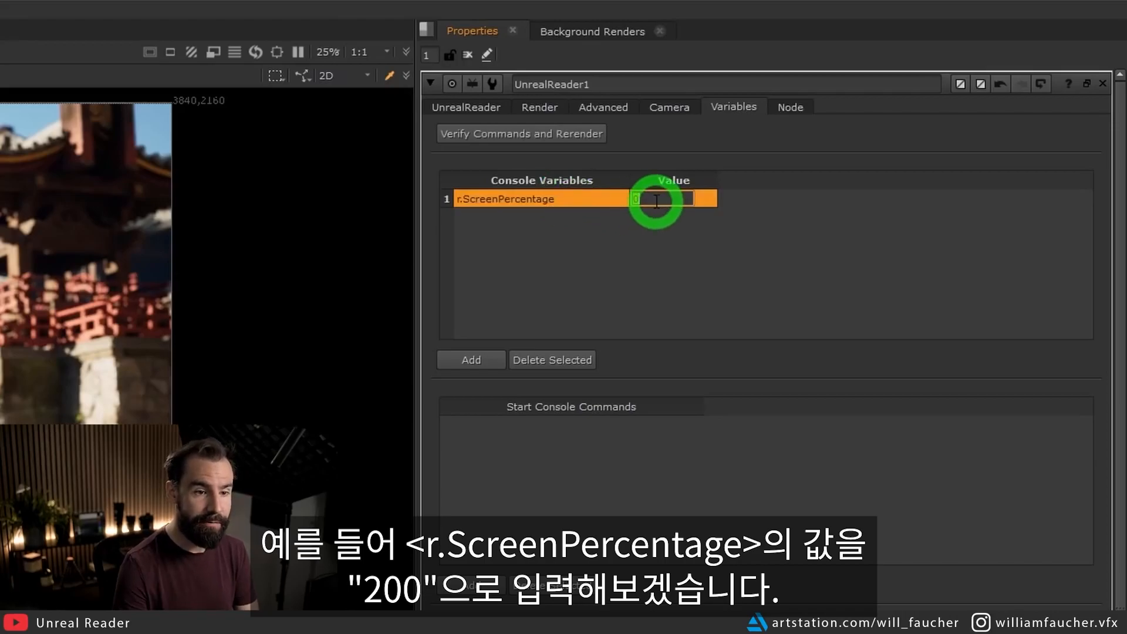
left_click(646, 293)
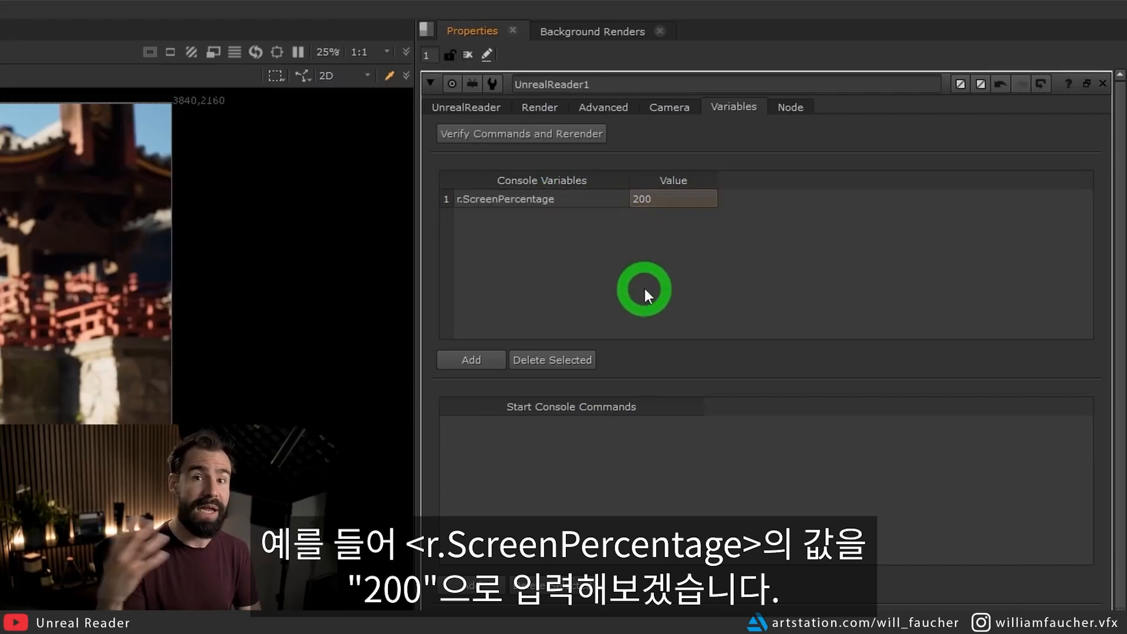
left_click(579, 198)
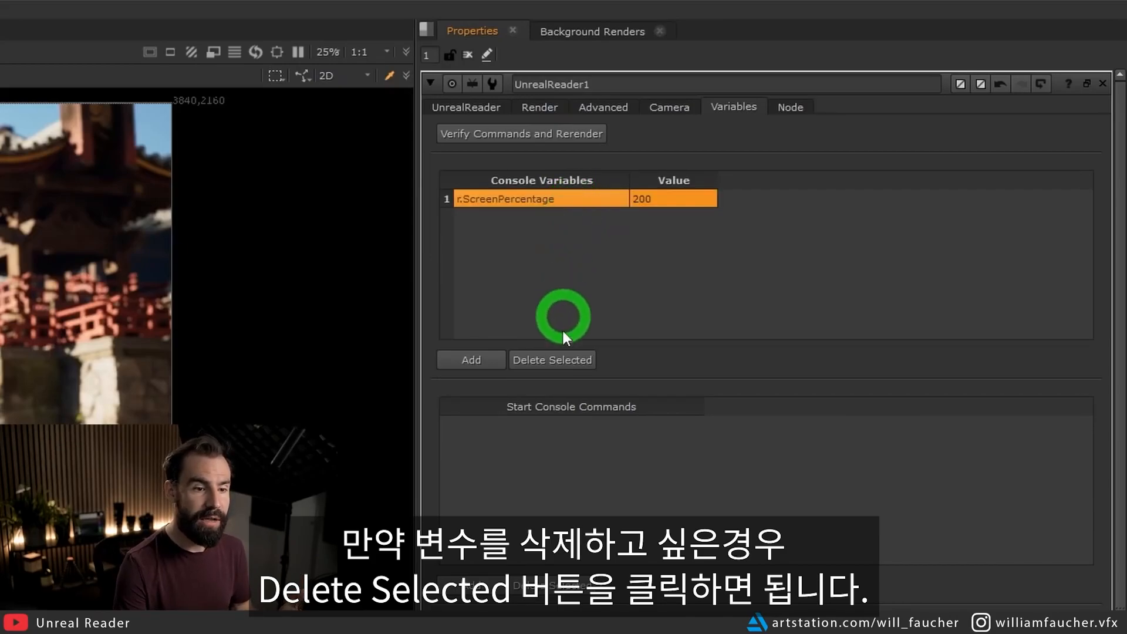
left_click(565, 360)
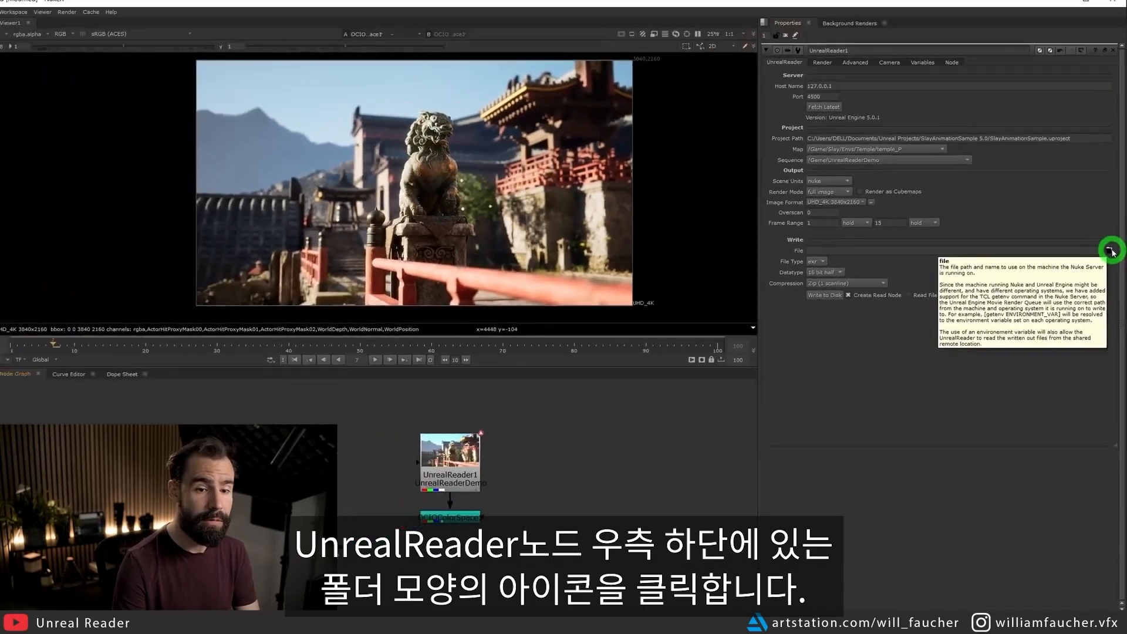
Set UnrealReader's write file to renderExample_A_####.exr in the footage/renders/WriteNode folder.
left_click(1098, 189)
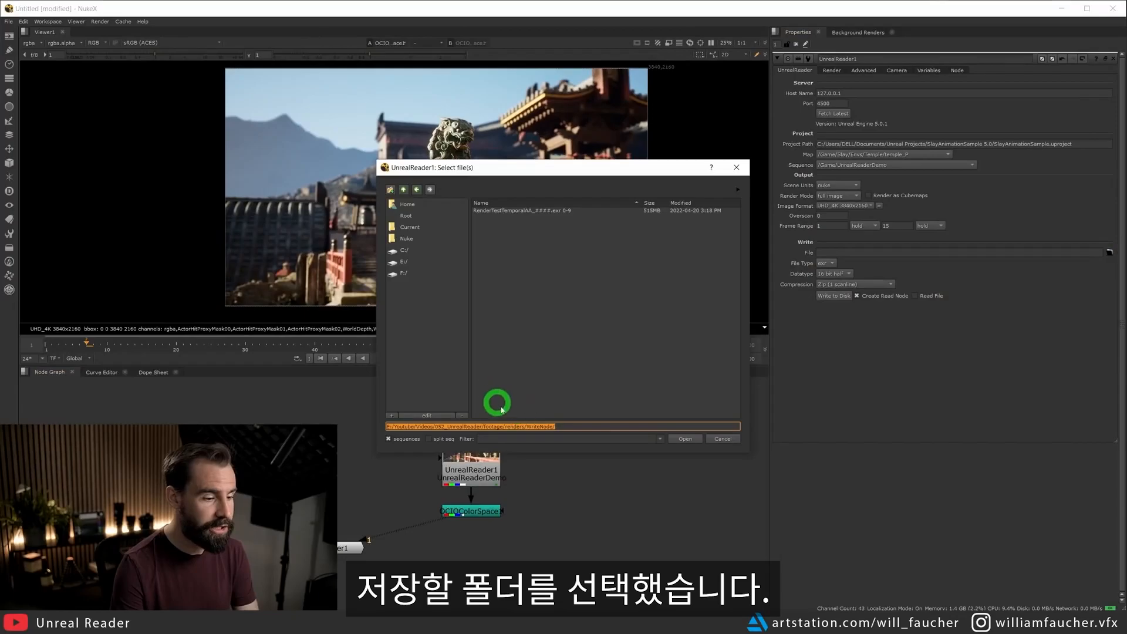
left_click(685, 438)
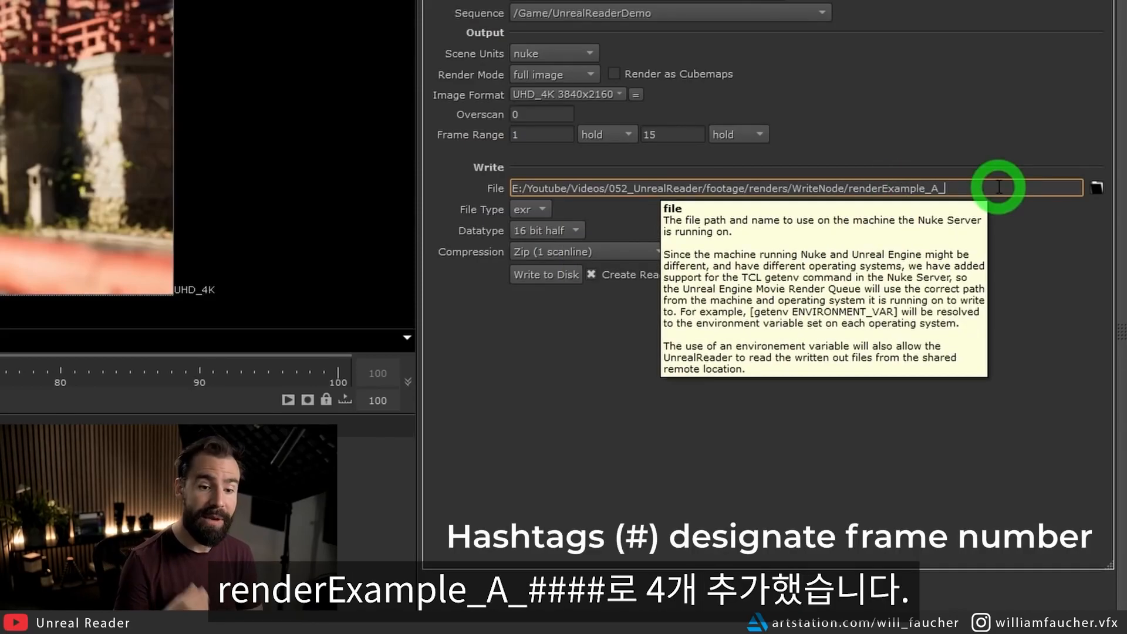
type("####.")
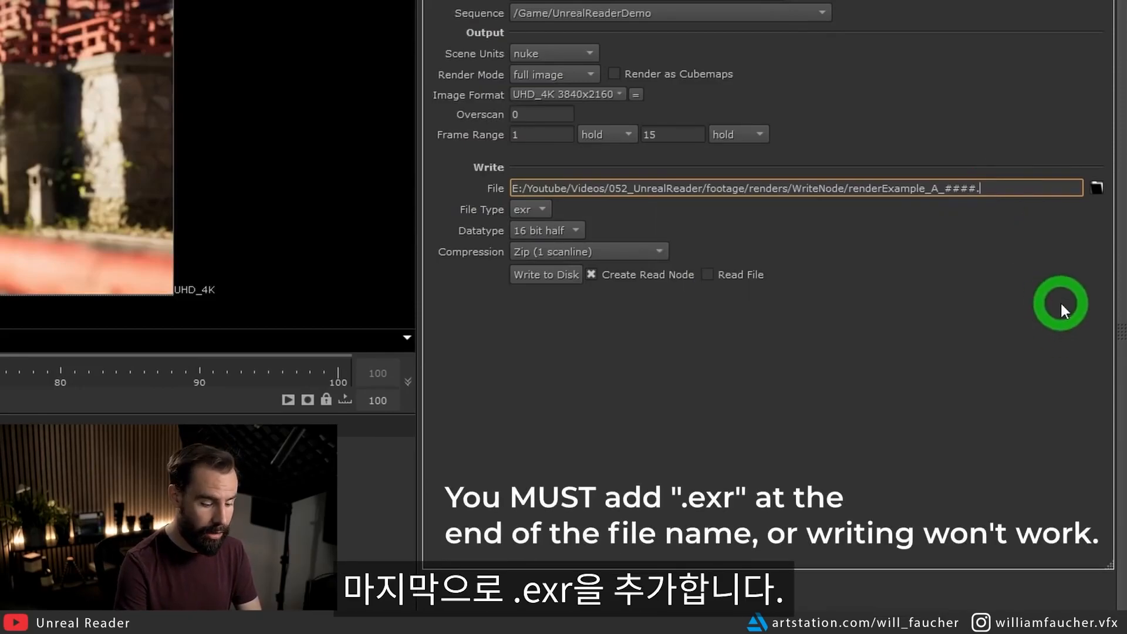
type("exr")
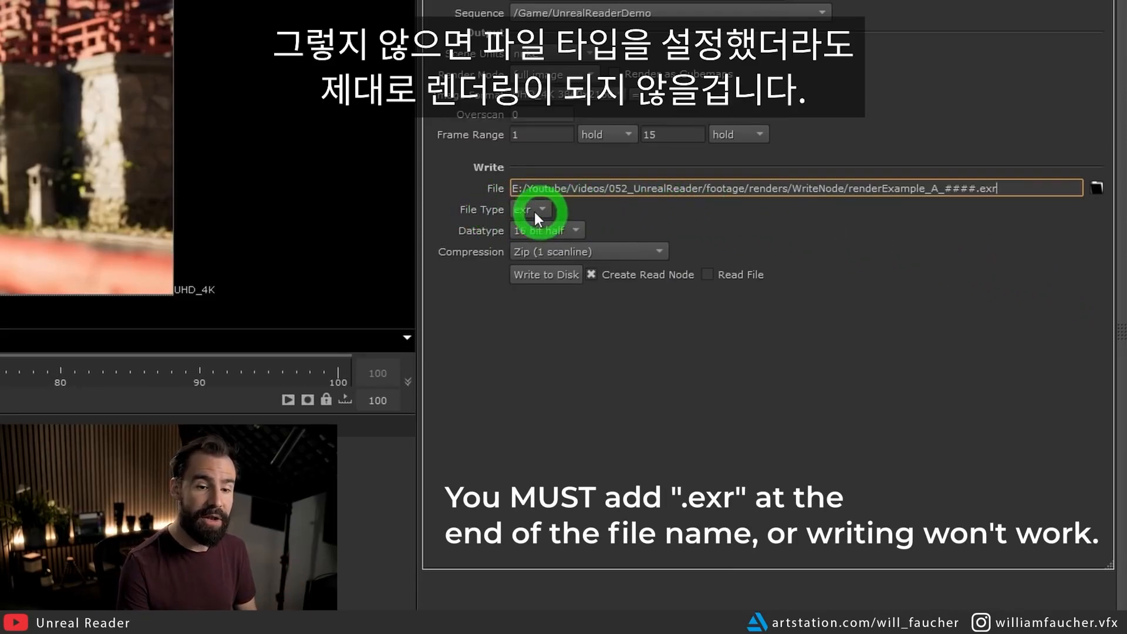
left_click_drag(944, 188, 1006, 187)
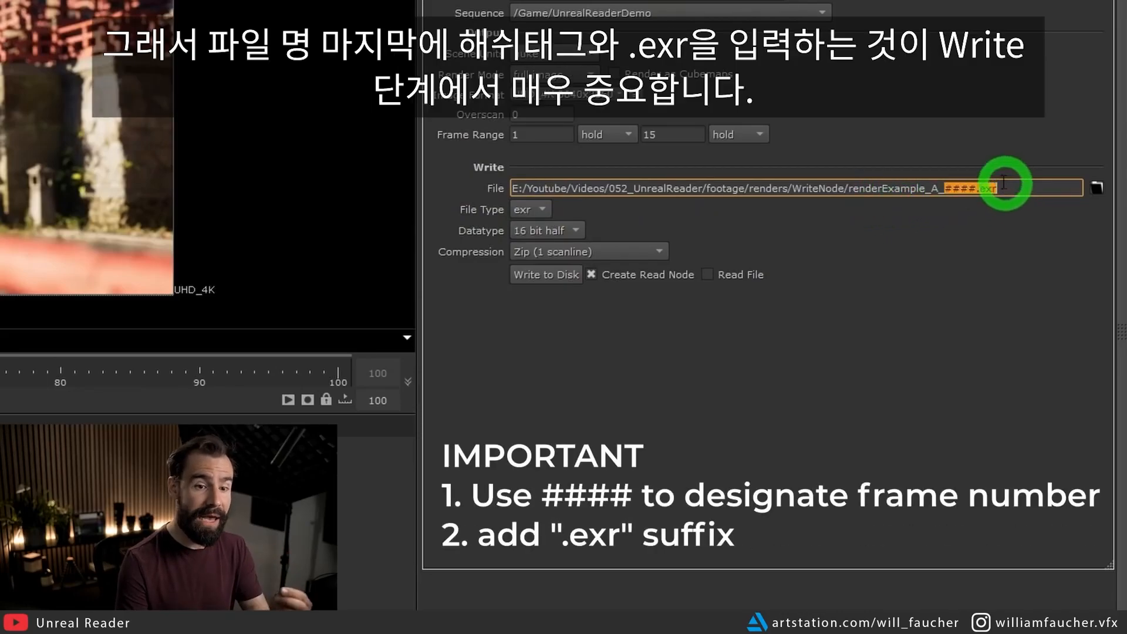
left_click(1007, 246)
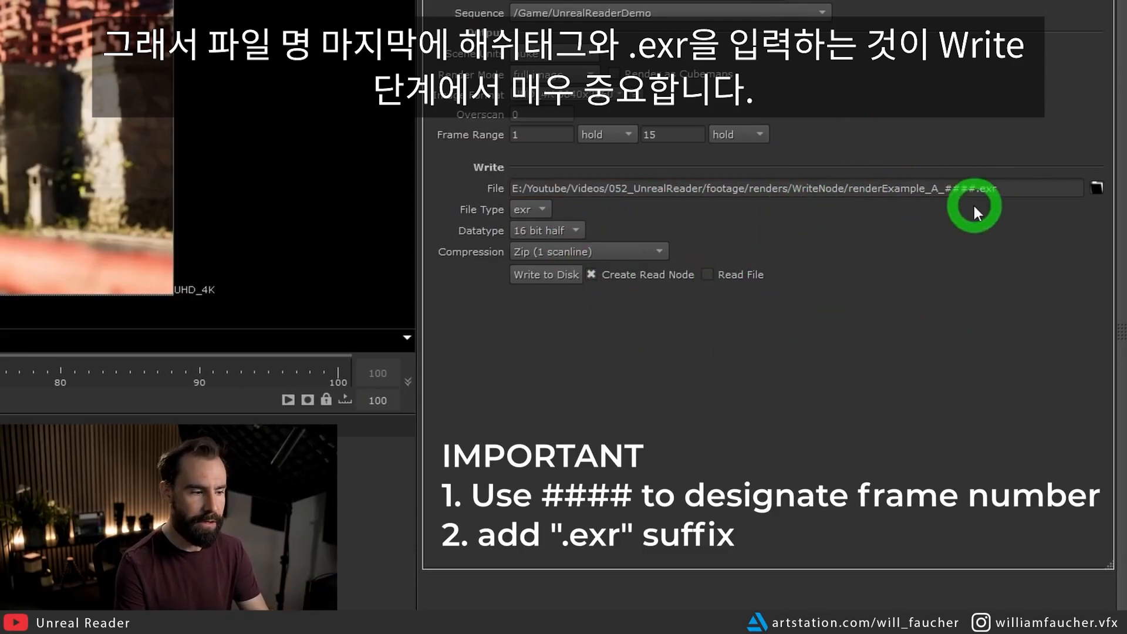
Write the Unreal sequence to disk and place the generated Read node beside the UnrealReader node.
left_click(537, 278)
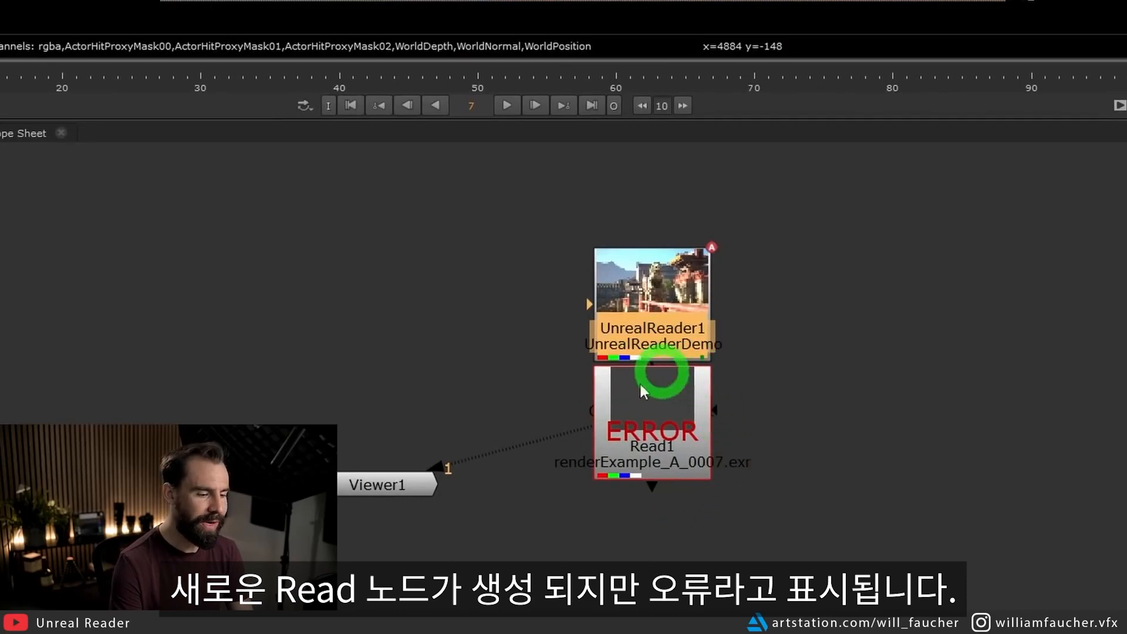
left_click(653, 435)
left_click_drag(653, 435, 854, 311)
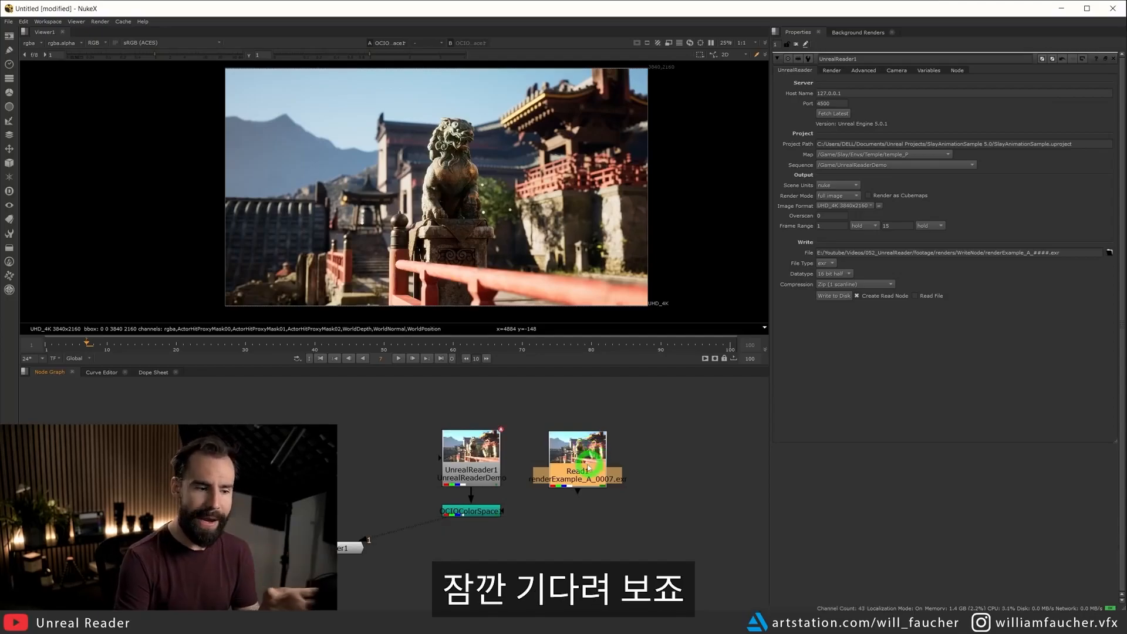
left_click_drag(587, 467, 582, 464)
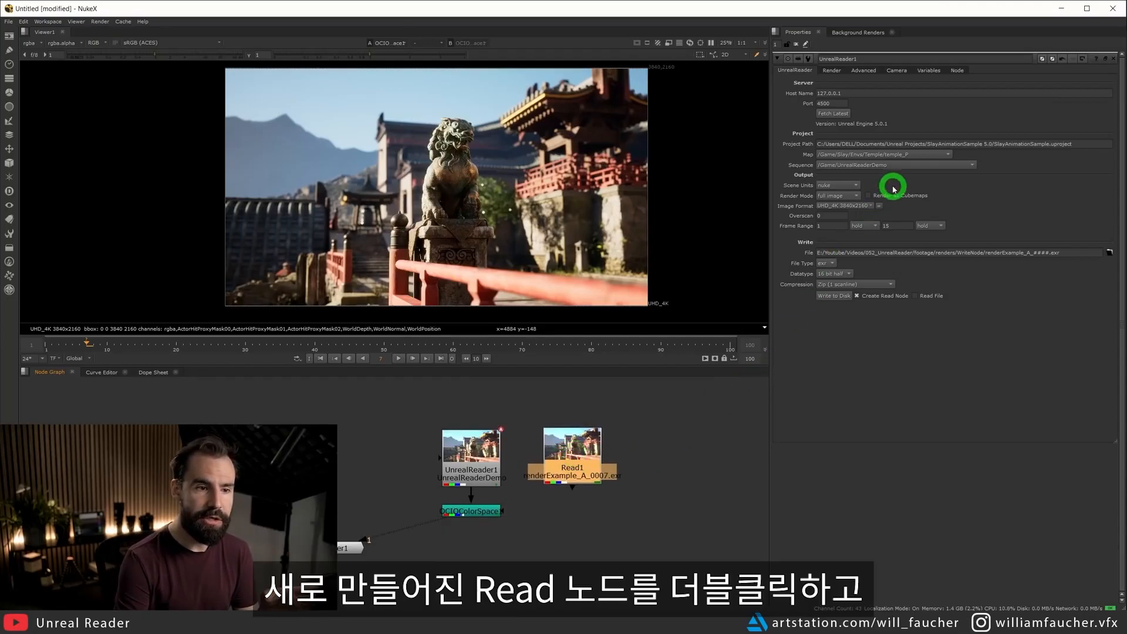
Point the Read node to the renderExample_A_####.exr 1-15 sequence and show its output in the viewer.
double_click(565, 449)
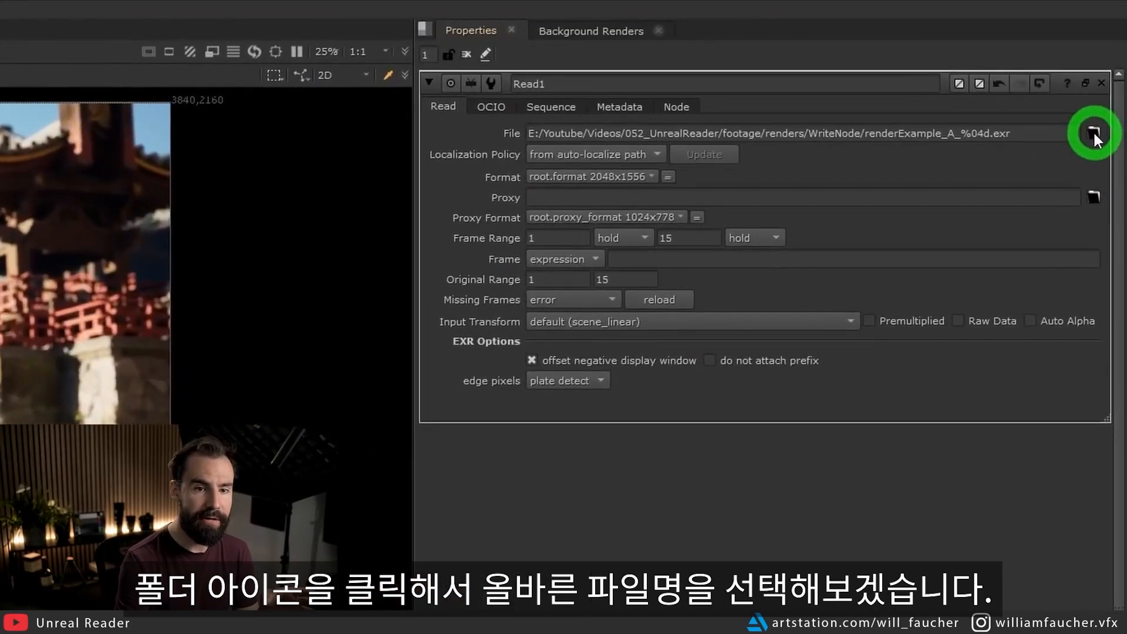
left_click(1094, 135)
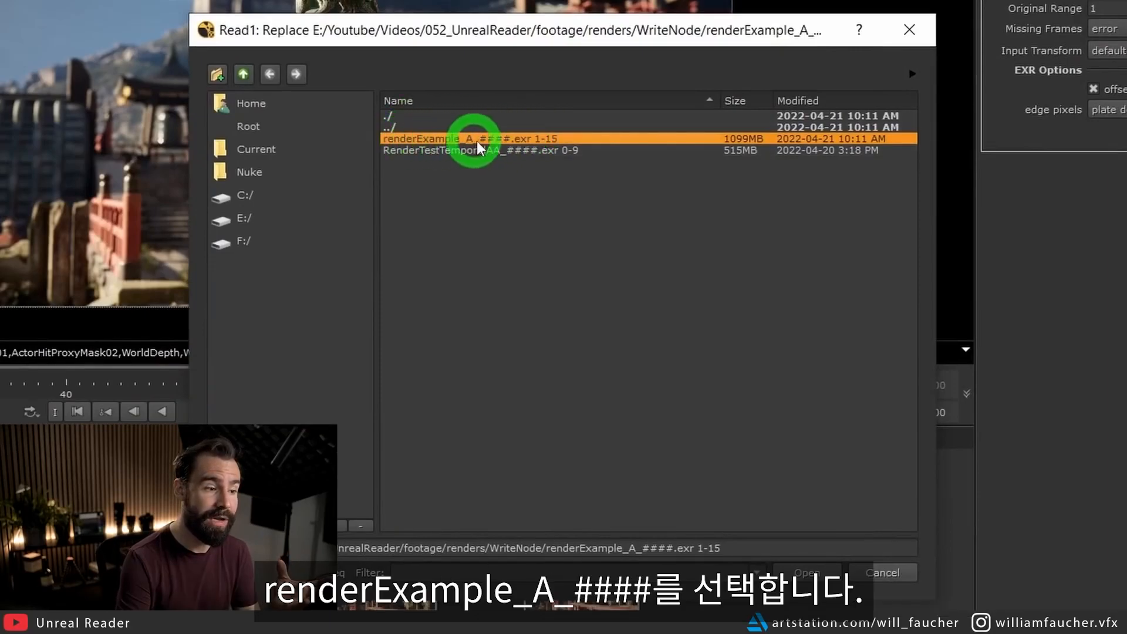
double_click(481, 139)
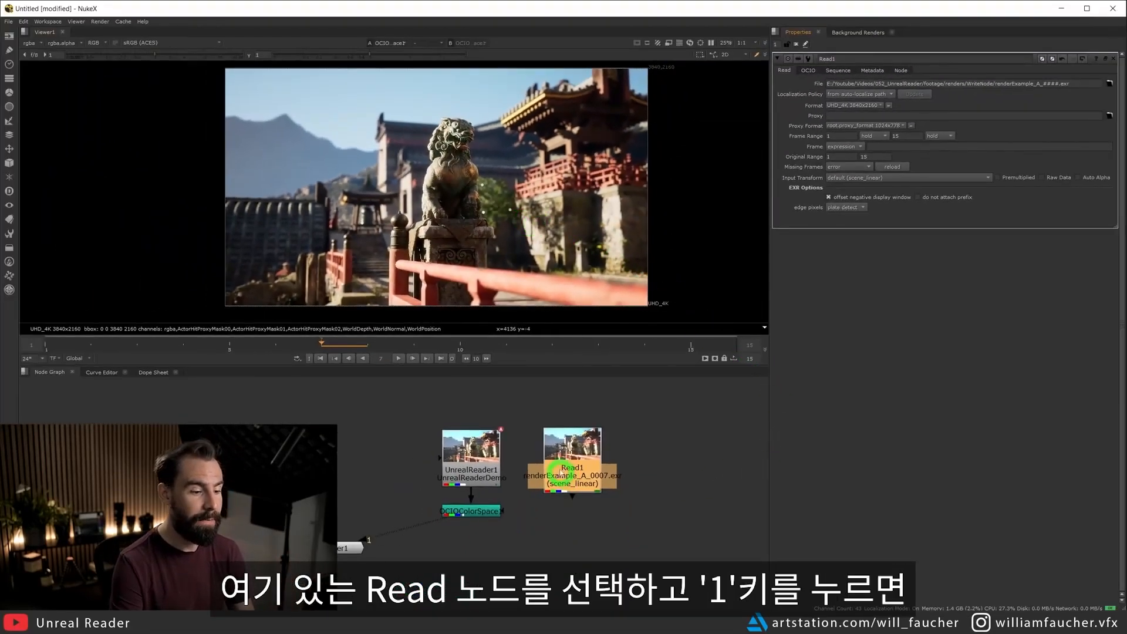
left_click_drag(578, 433, 634, 440)
key("1")
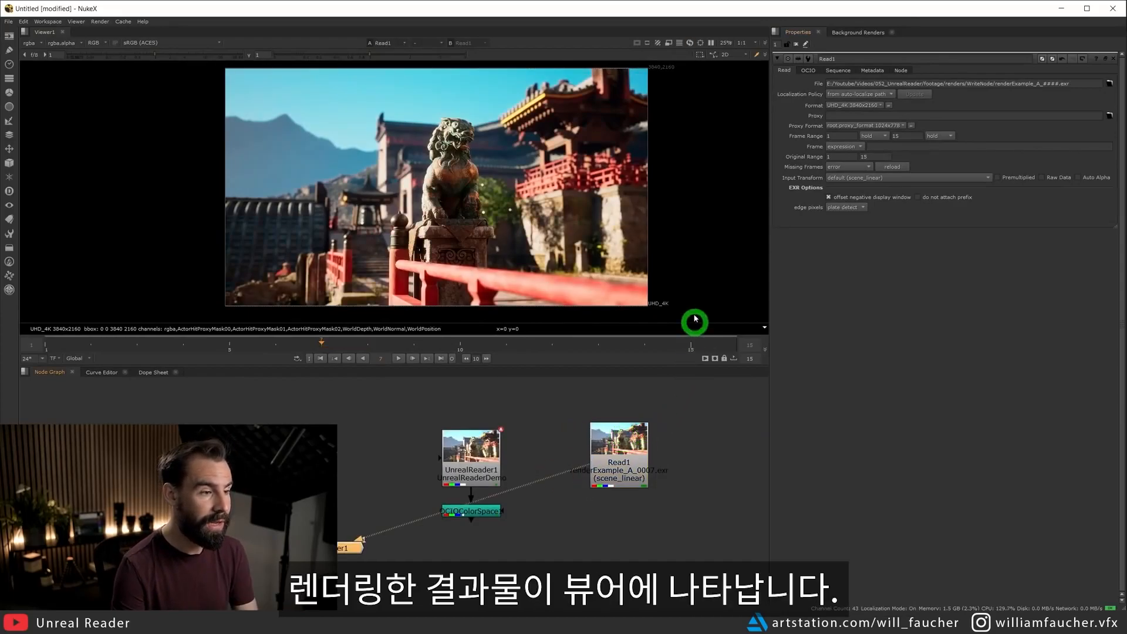
Disable the UnrealReader node and scrub the rendered Read sequence to frame 12.
left_click_drag(549, 395, 392, 498)
key("d")
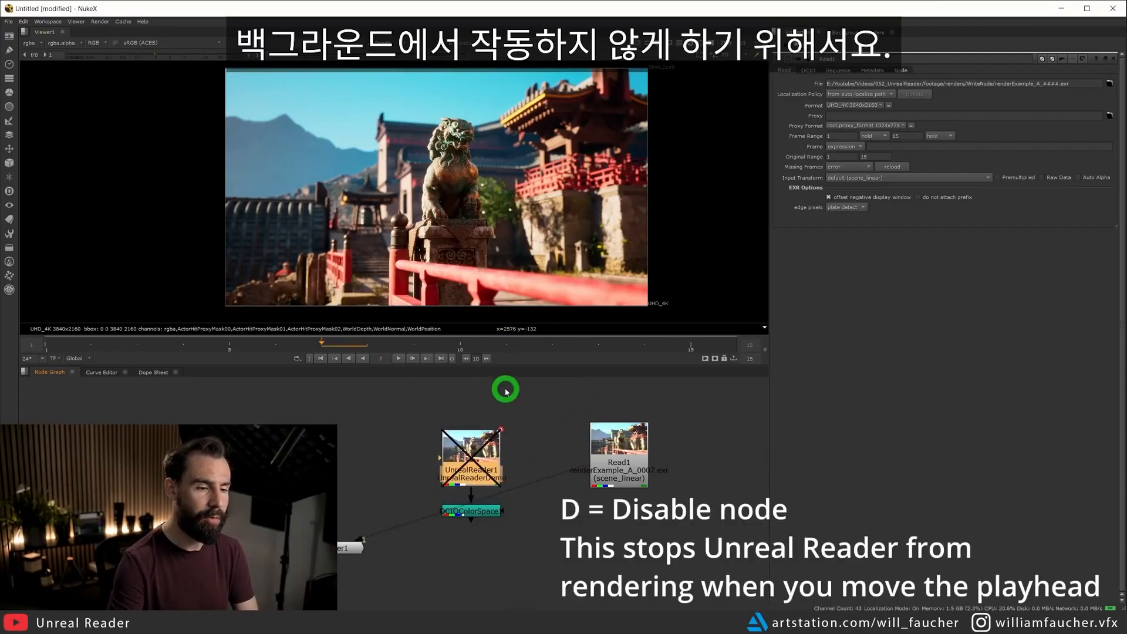
left_click(619, 447)
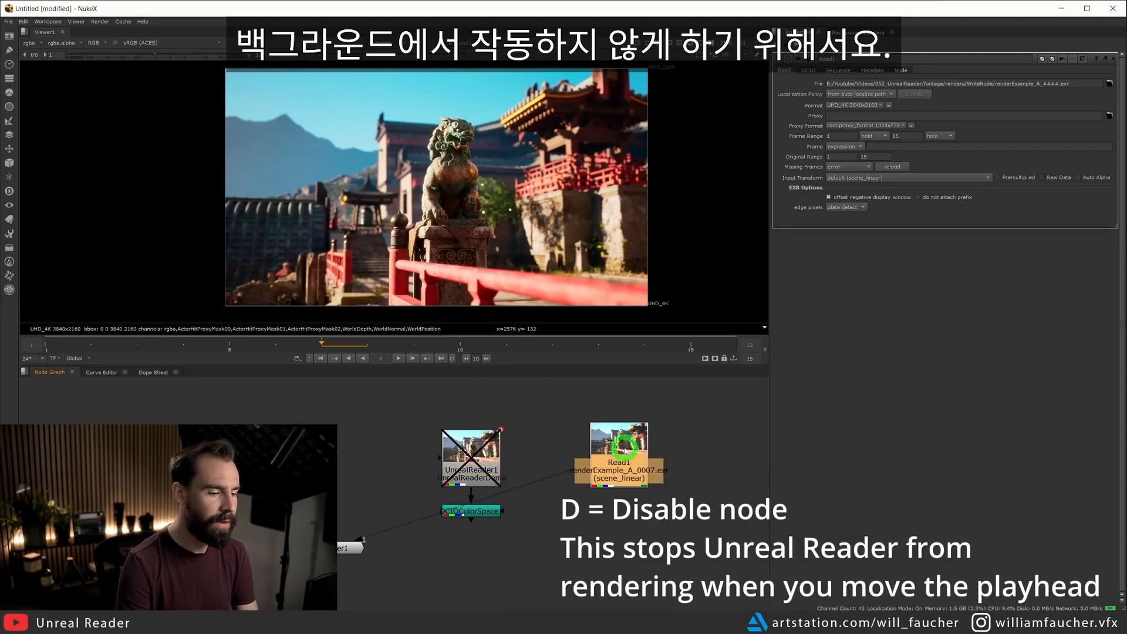
left_click_drag(442, 352, 547, 347)
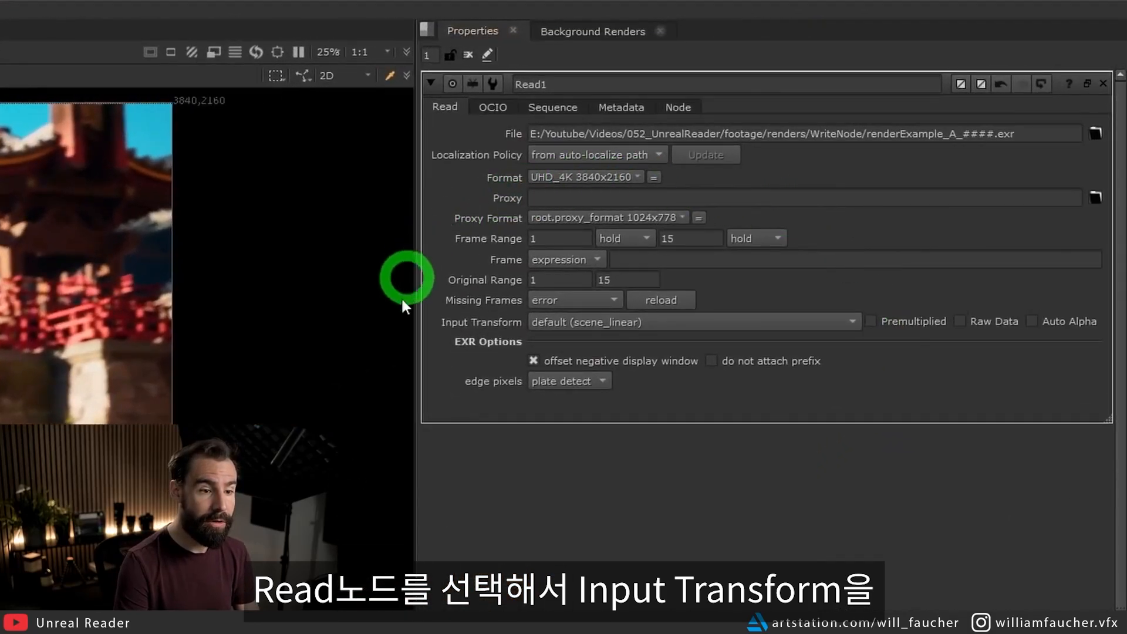
Set the Read node's input transform to the Utility - Linear - sRGB colorspace.
left_click(586, 323)
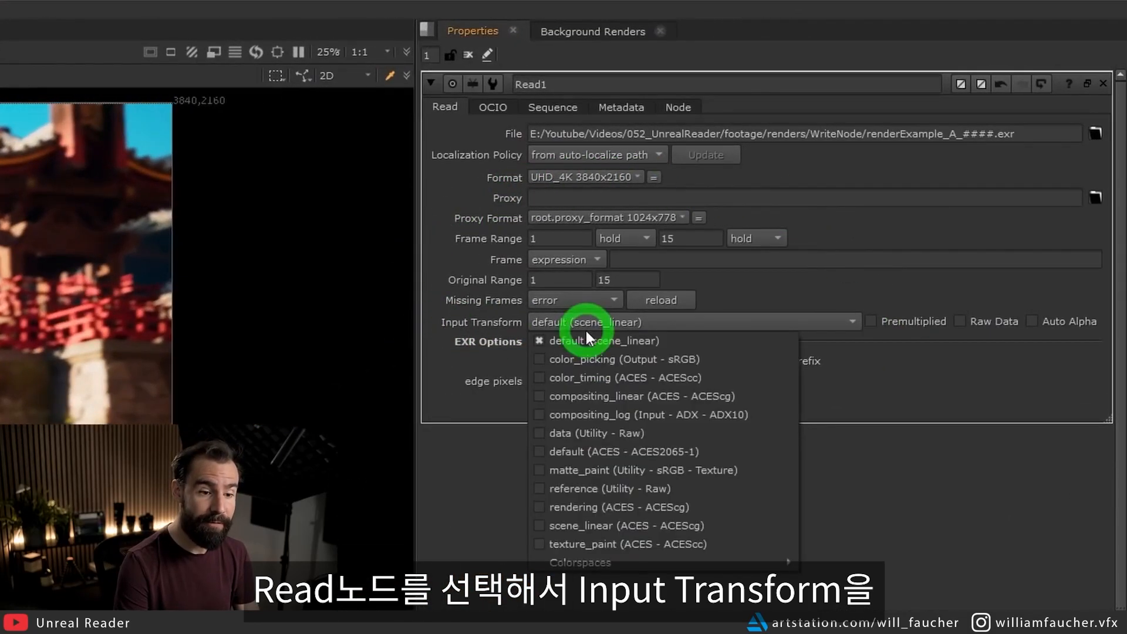
mouse_move(655, 564)
mouse_move(846, 619)
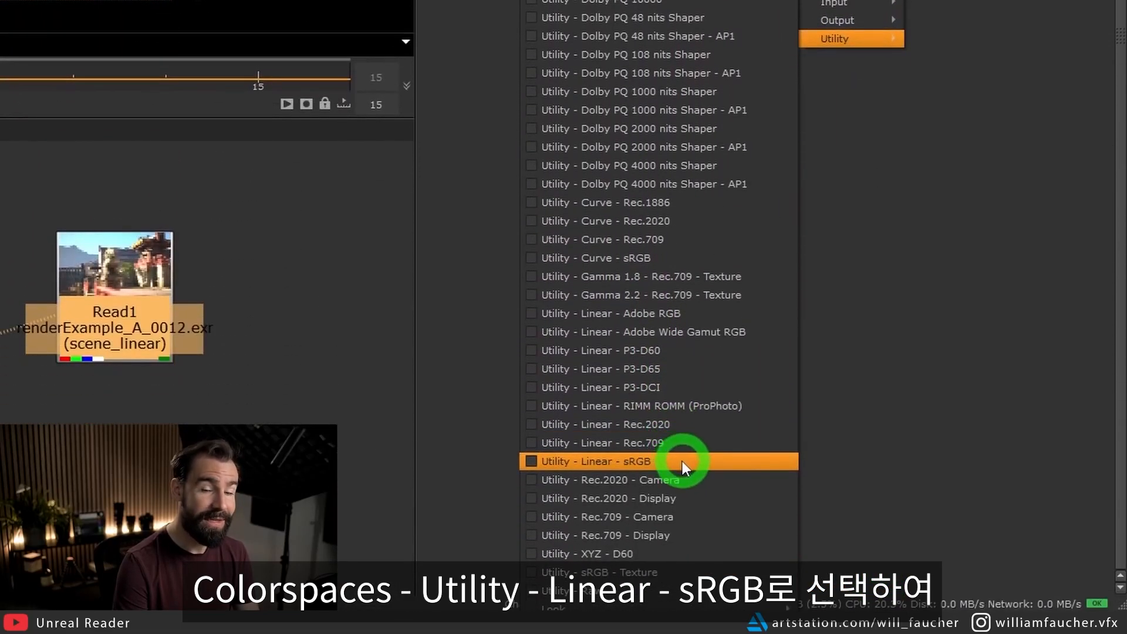
left_click(682, 461)
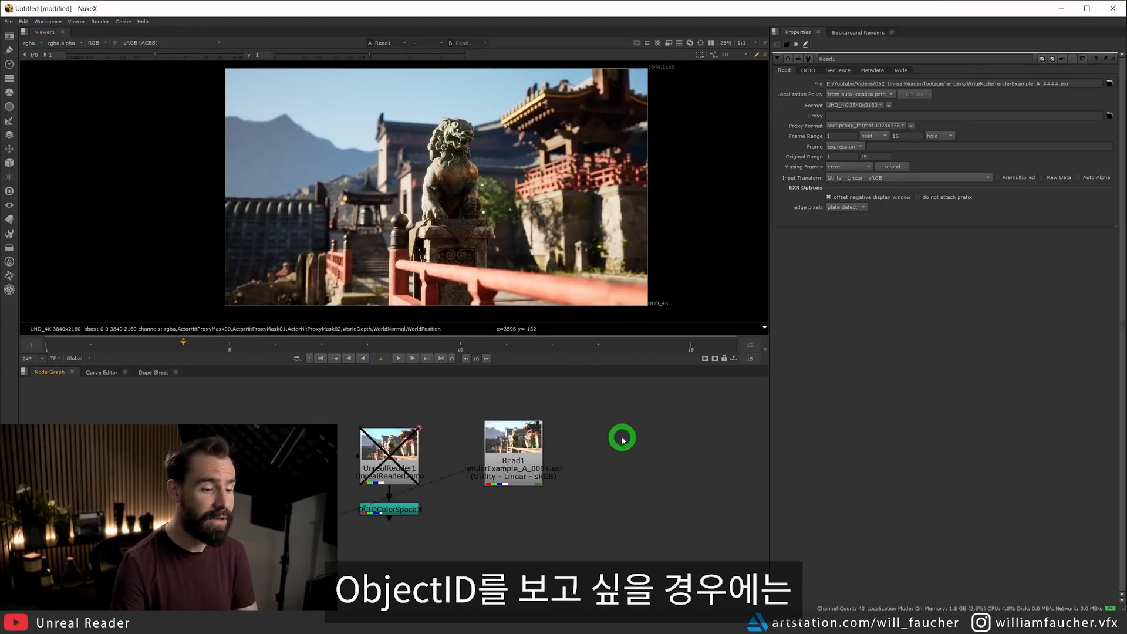
Add a Cryptomatte node connected to the Read node and show its object IDs in the viewer.
key("Tab")
type("cry")
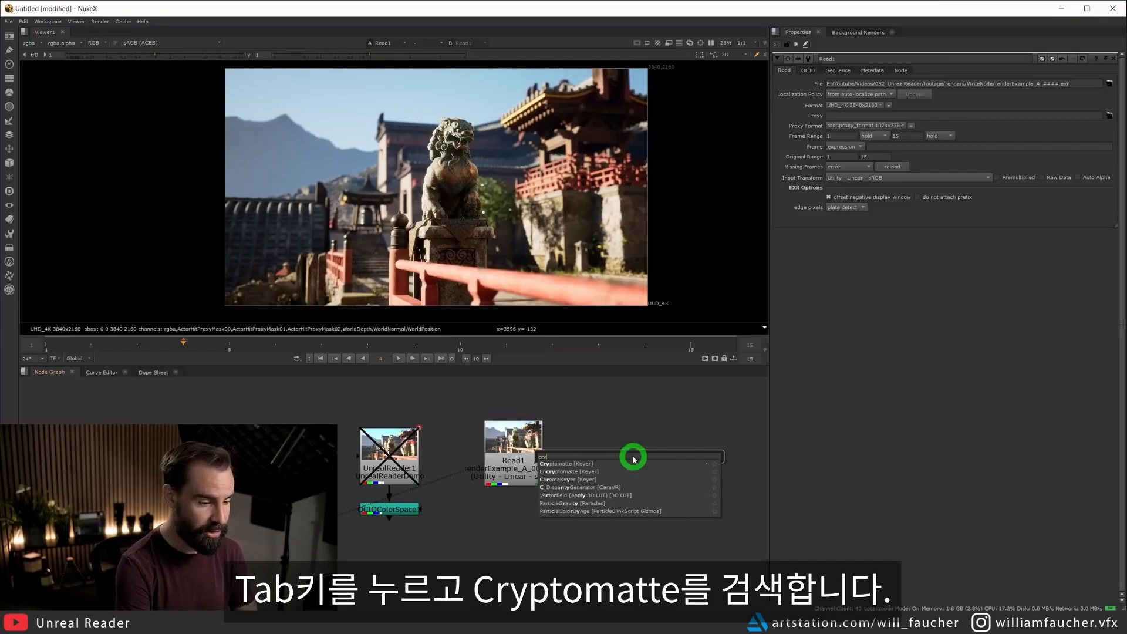
key("Return")
left_click_drag(631, 451, 520, 451)
left_click_drag(633, 457, 599, 523)
key("1")
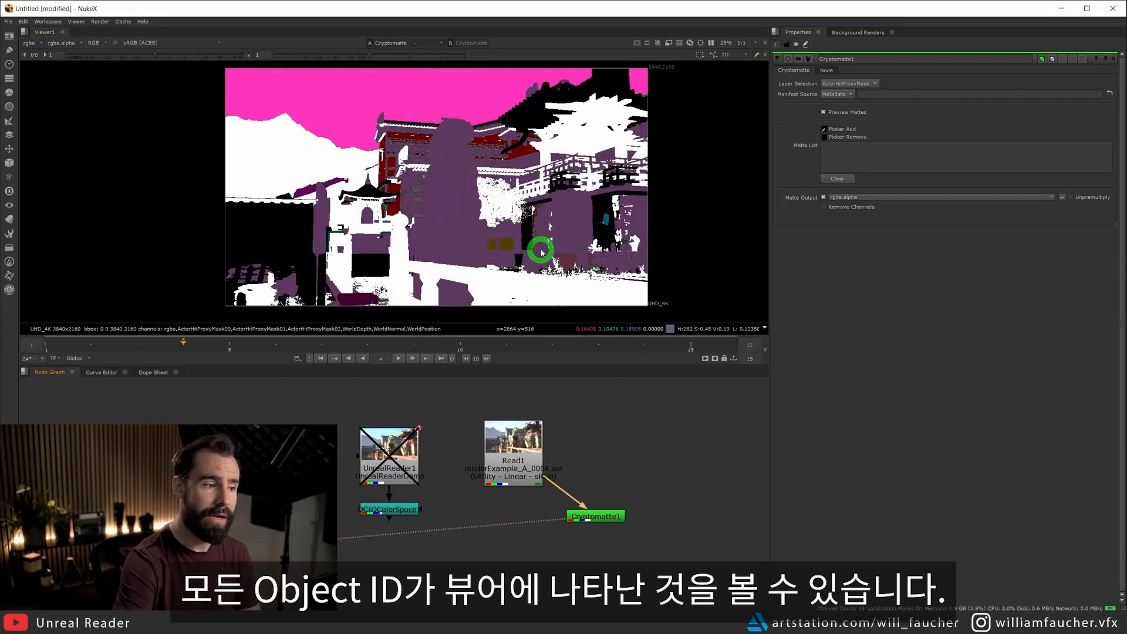
Examine the Cryptomatte ID Type options in UnrealReader's advanced settings.
double_click(381, 448)
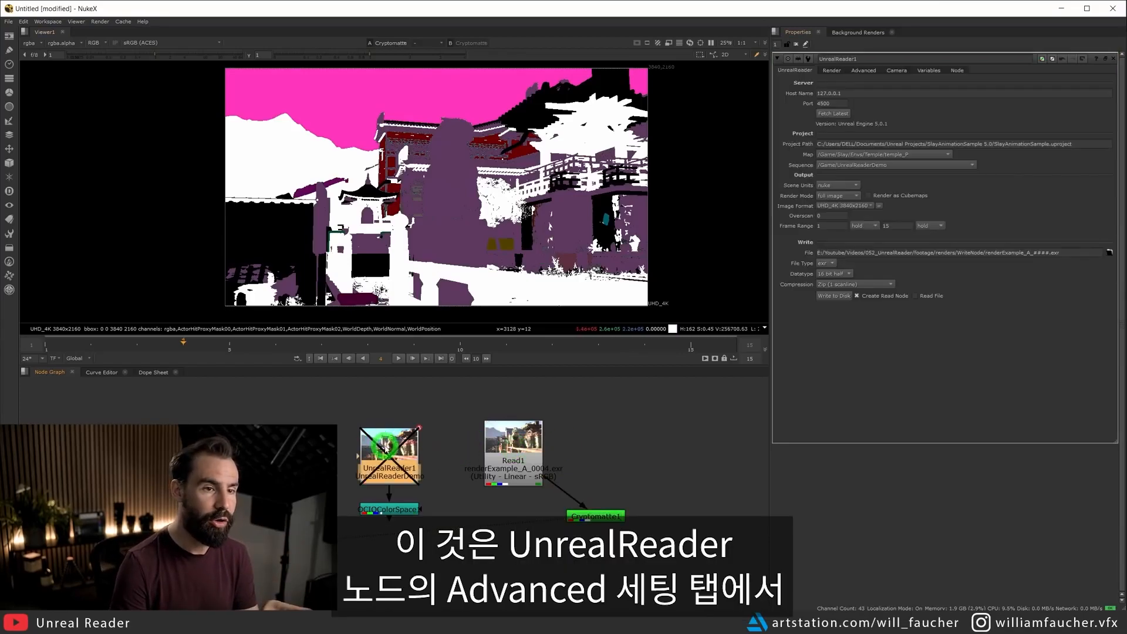
left_click(864, 71)
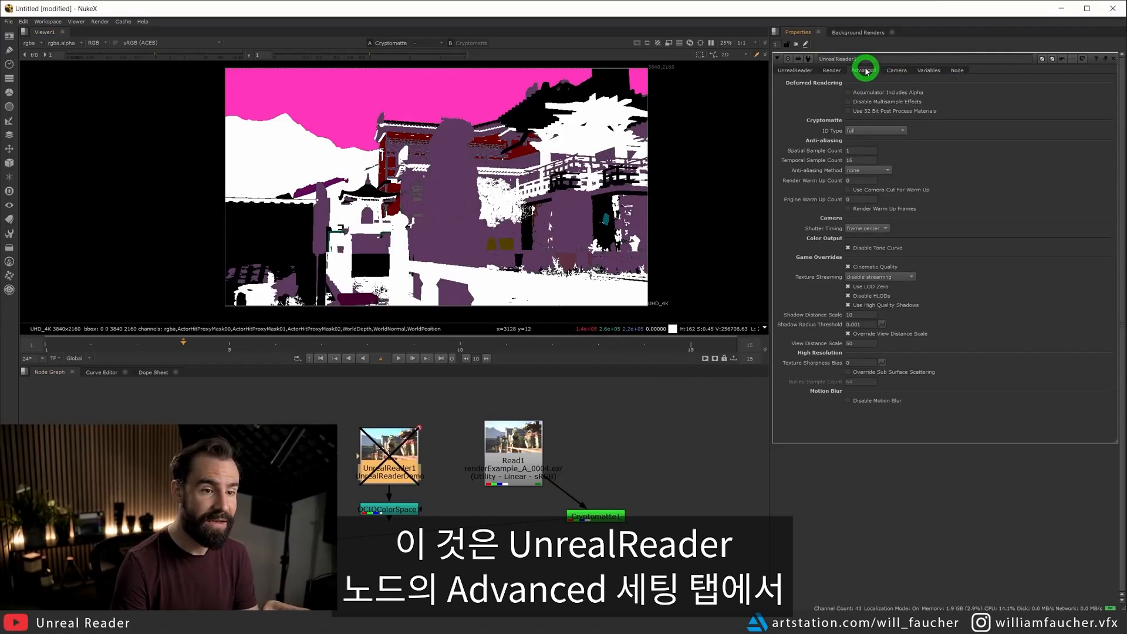
left_click(892, 132)
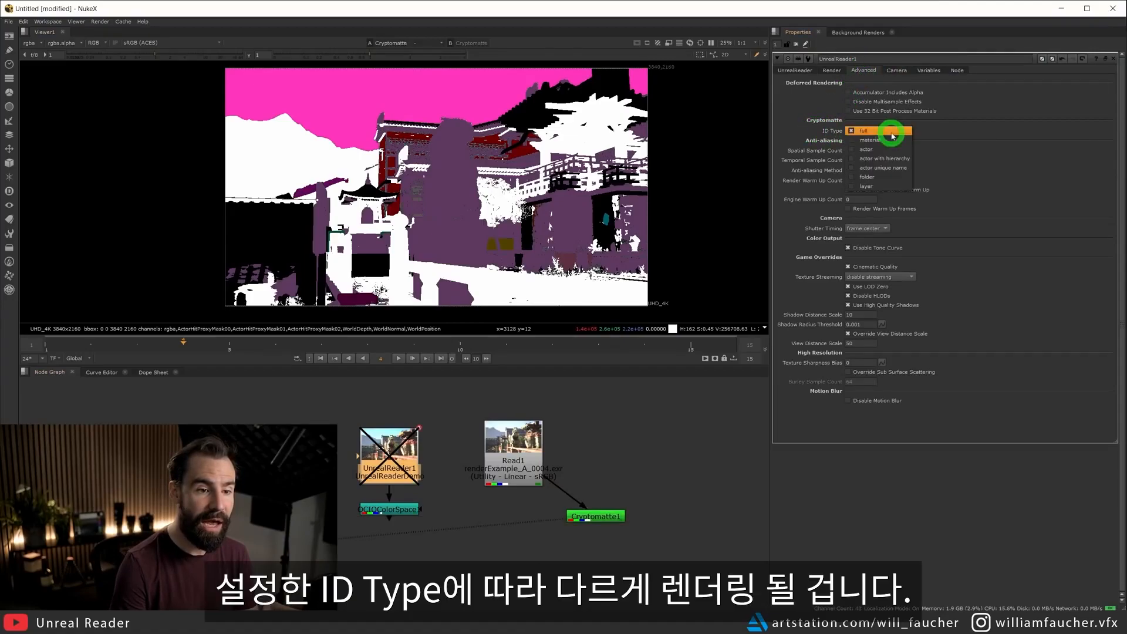
left_click(869, 186)
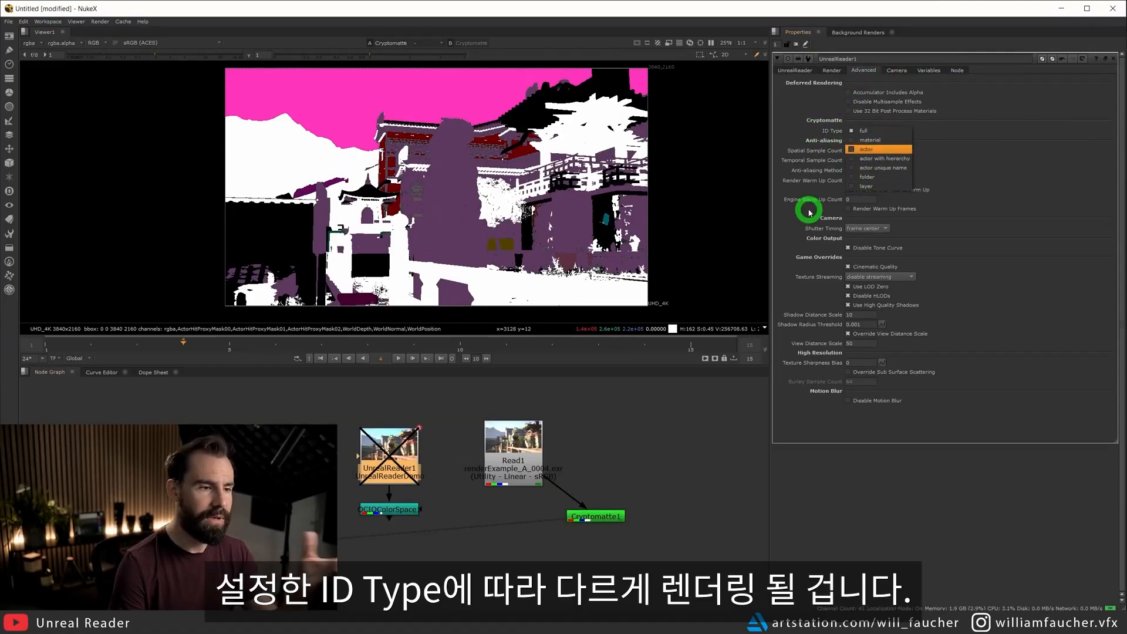